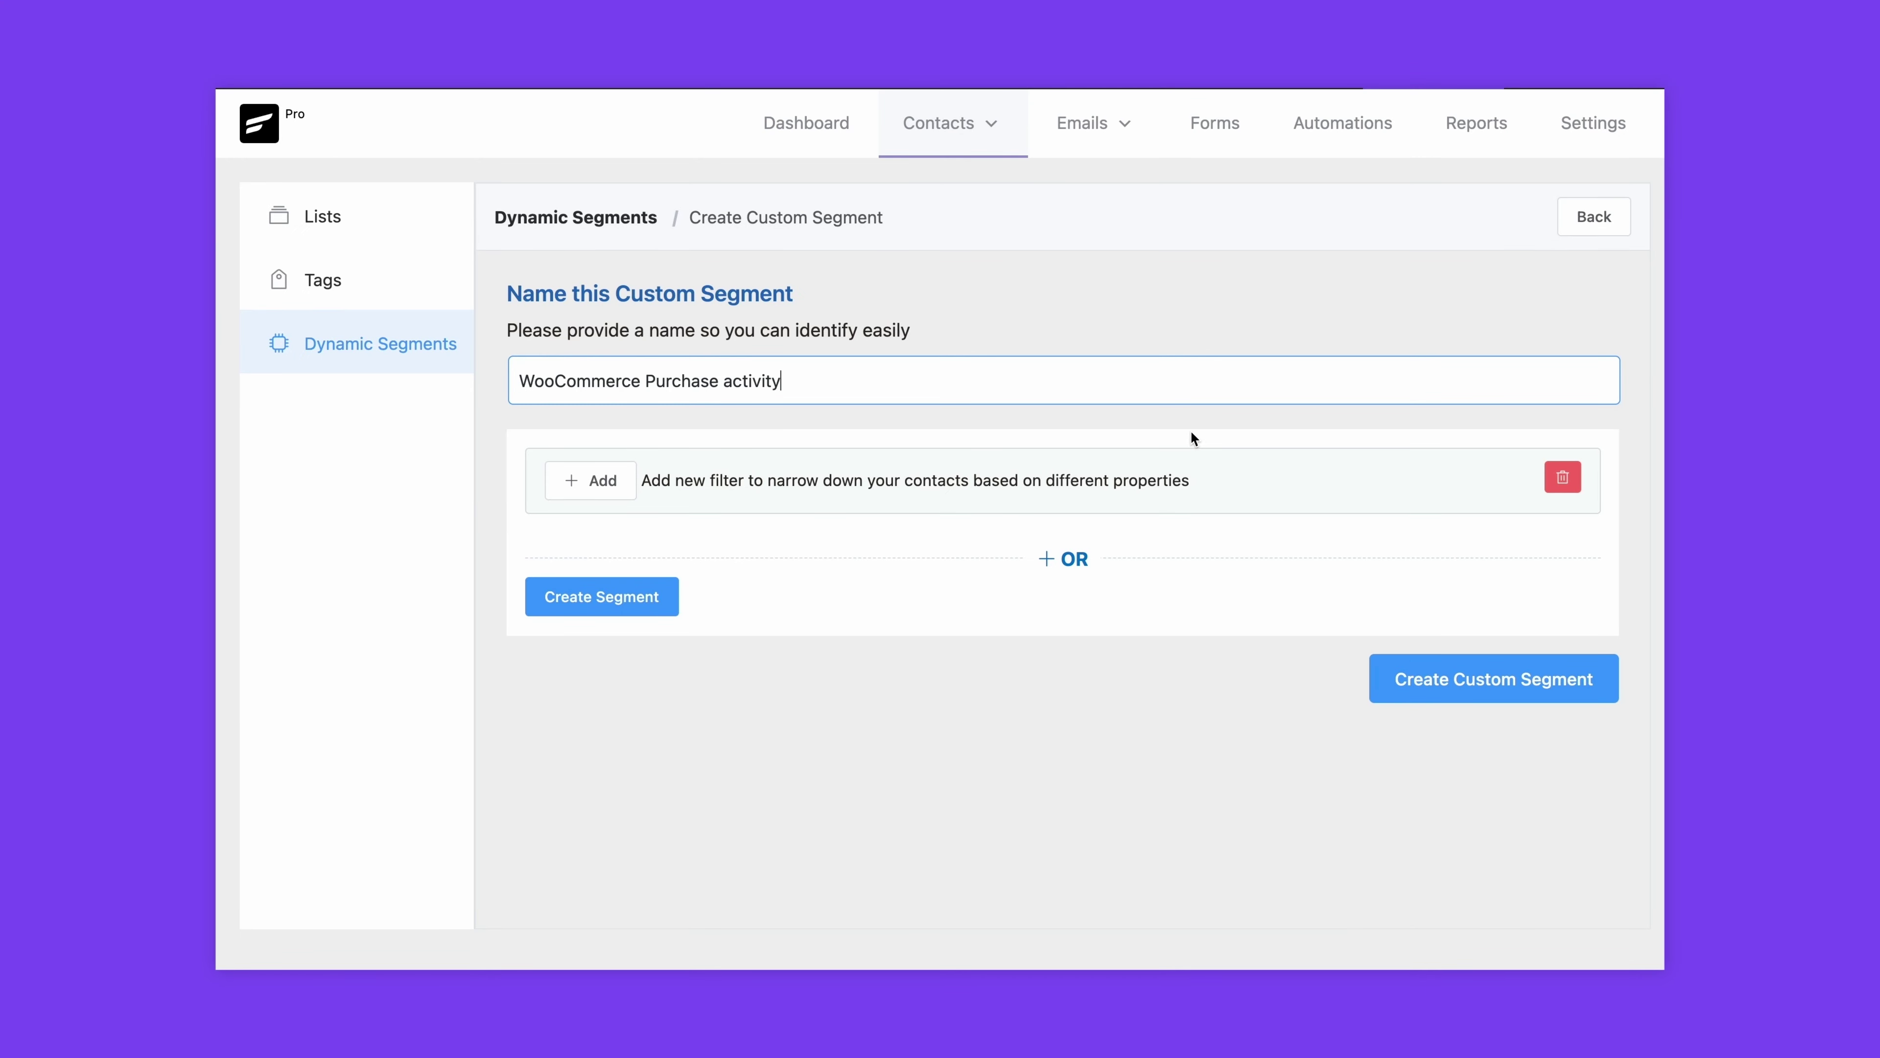
Start adding a filter to the custom segment, then scroll down the page.
click(623, 496)
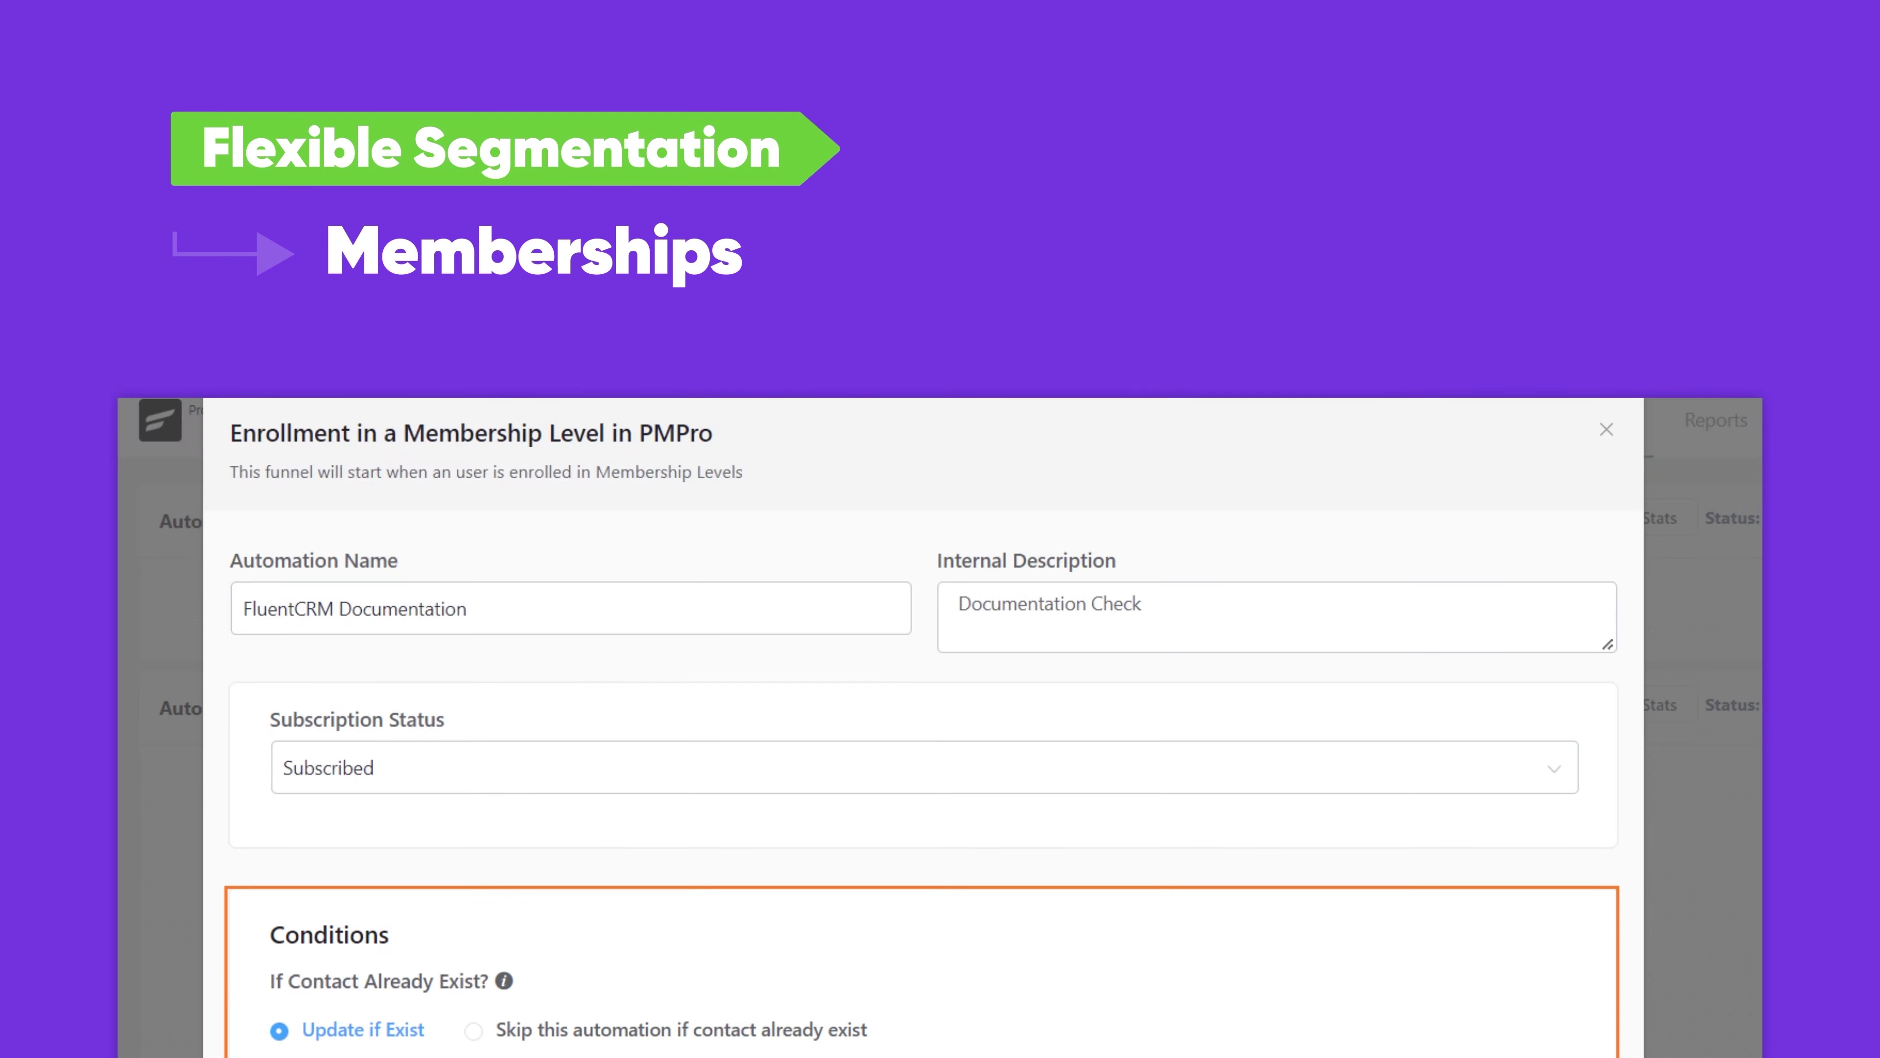
scroll(940, 726, down, 5)
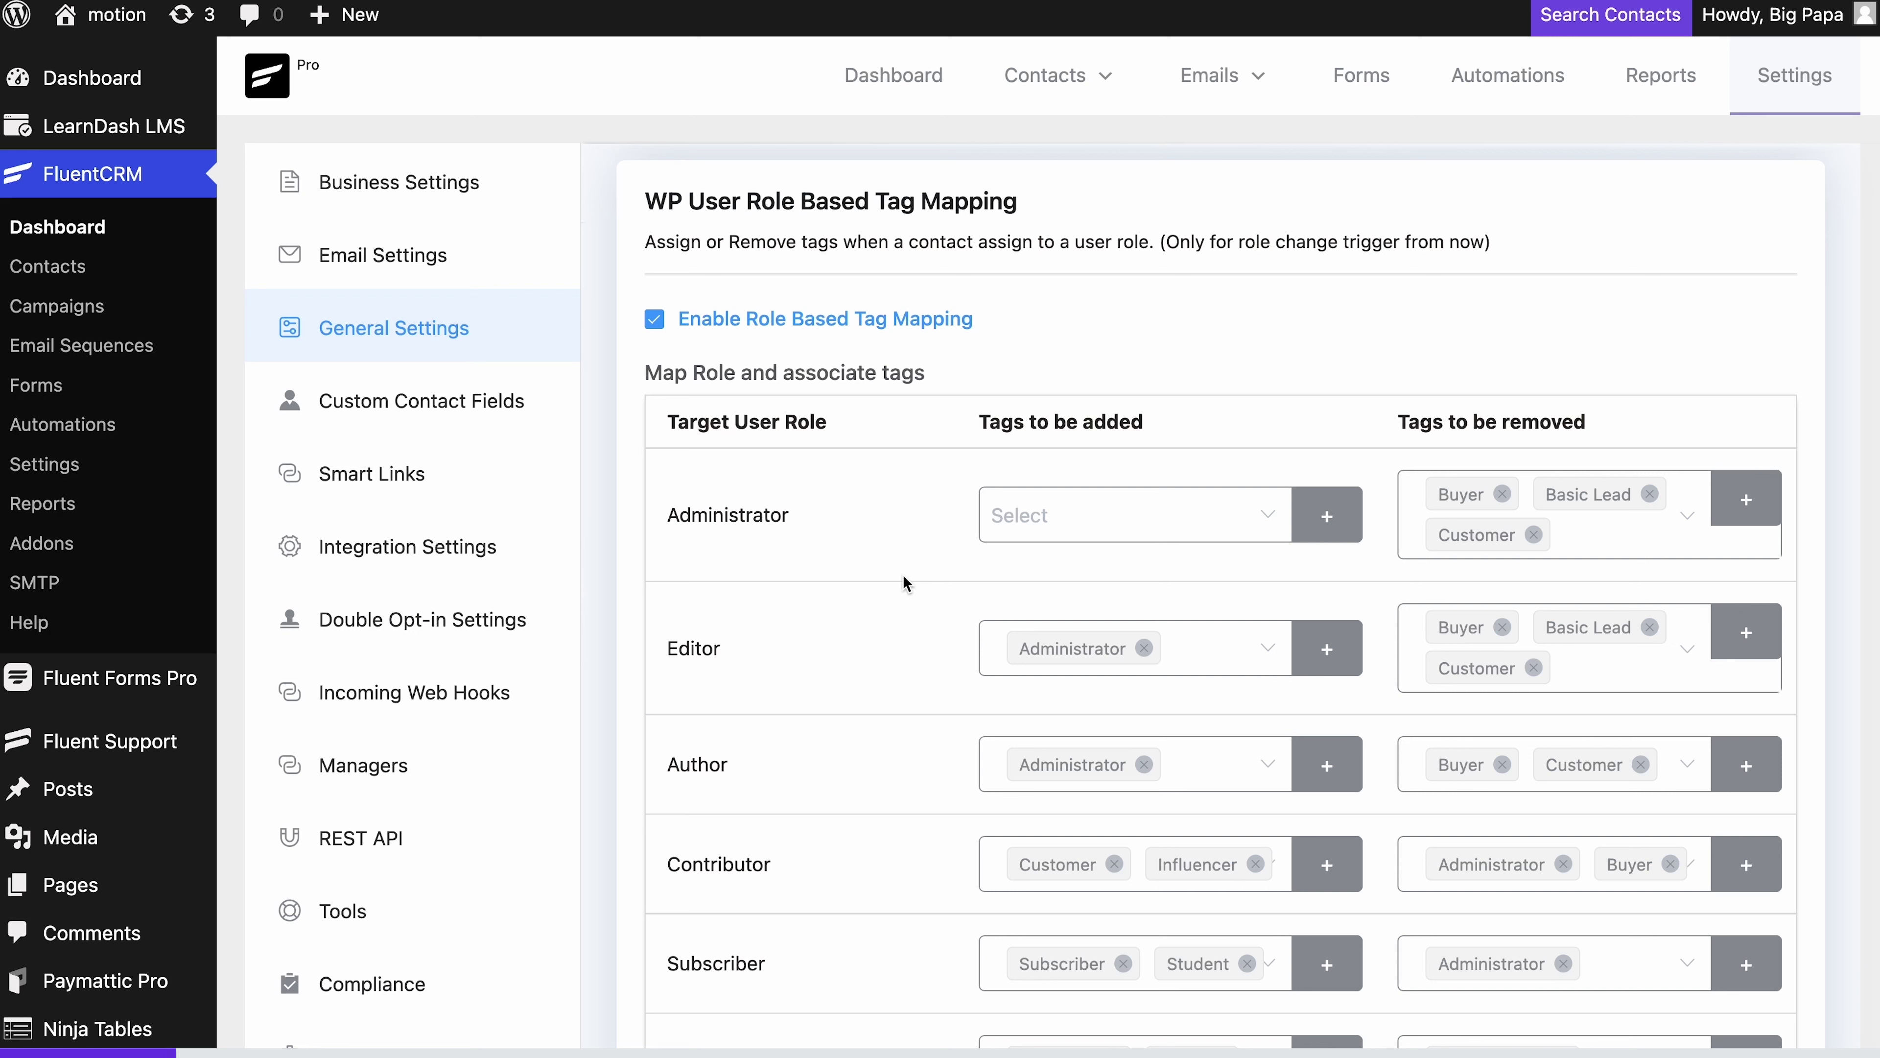
Make the Administrator role add the Administrator tag, then scroll through the mapping table.
click(1268, 507)
click(1236, 585)
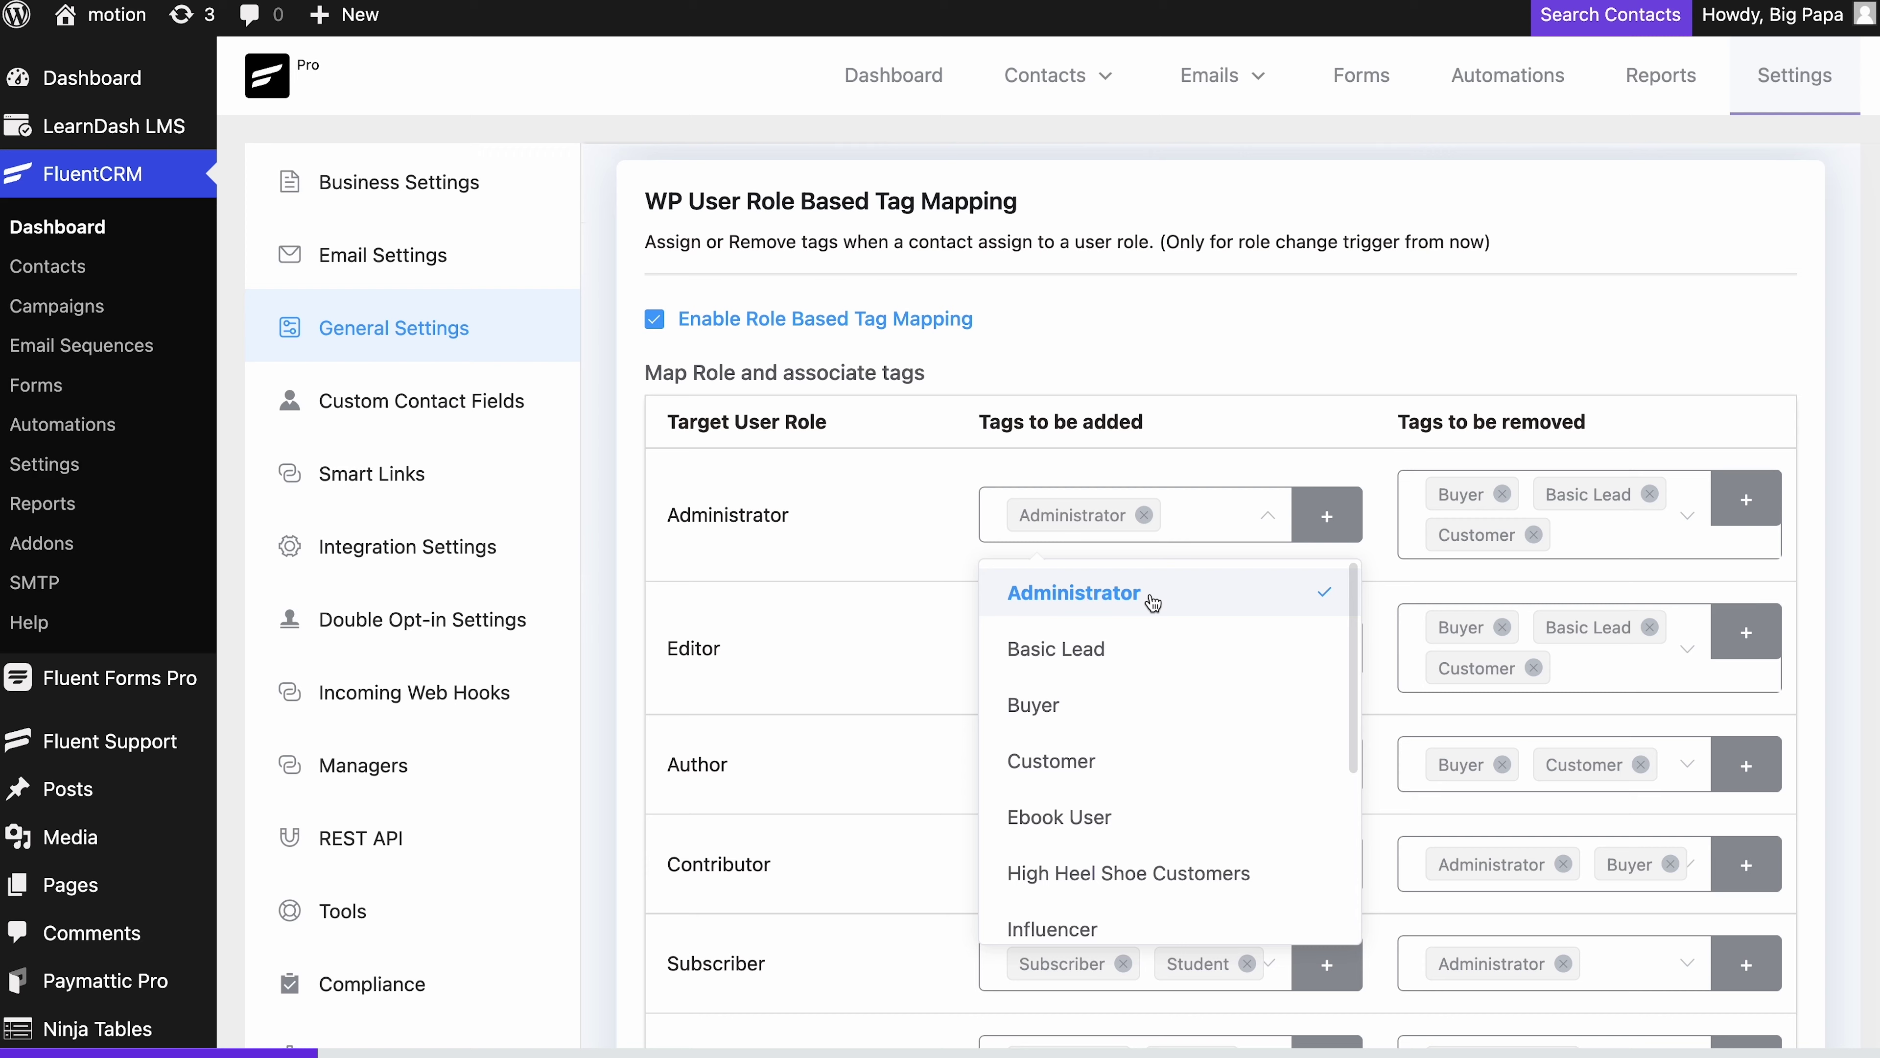
click(946, 618)
scroll(948, 621, down, 5)
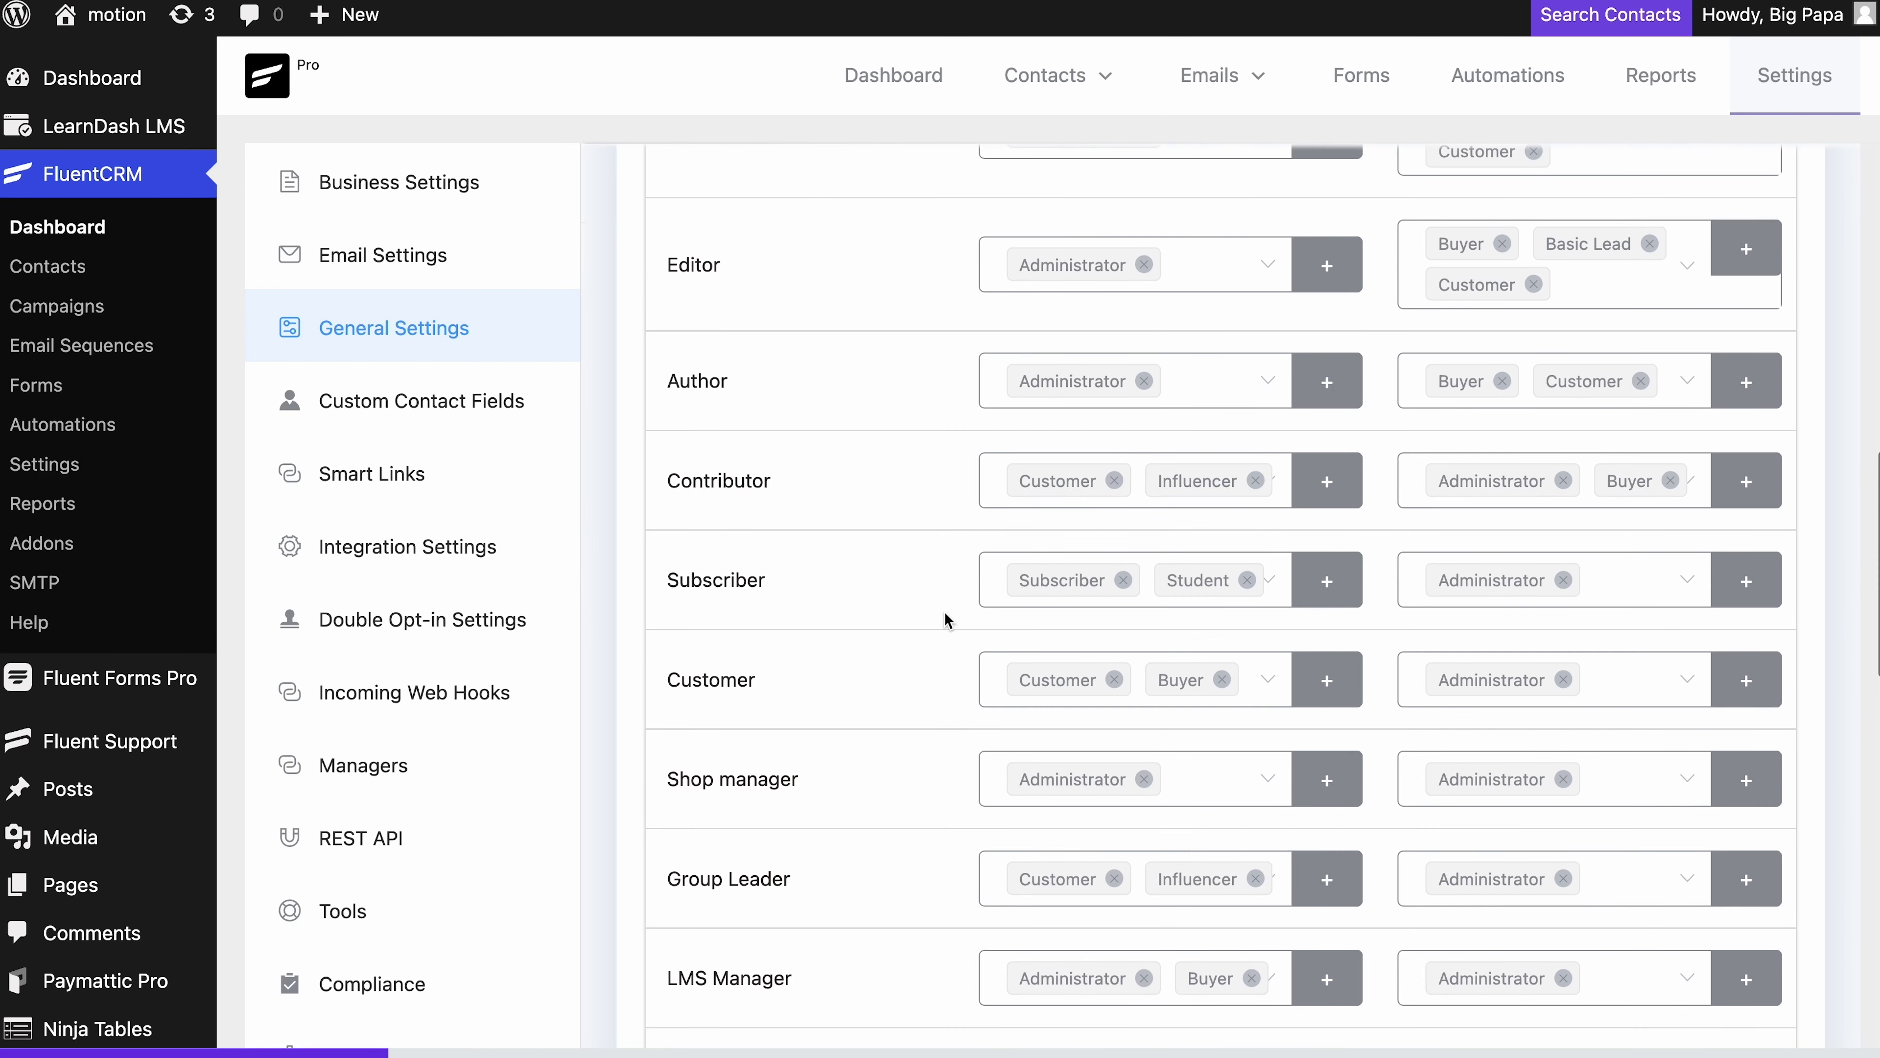
scroll(946, 618, down, 3)
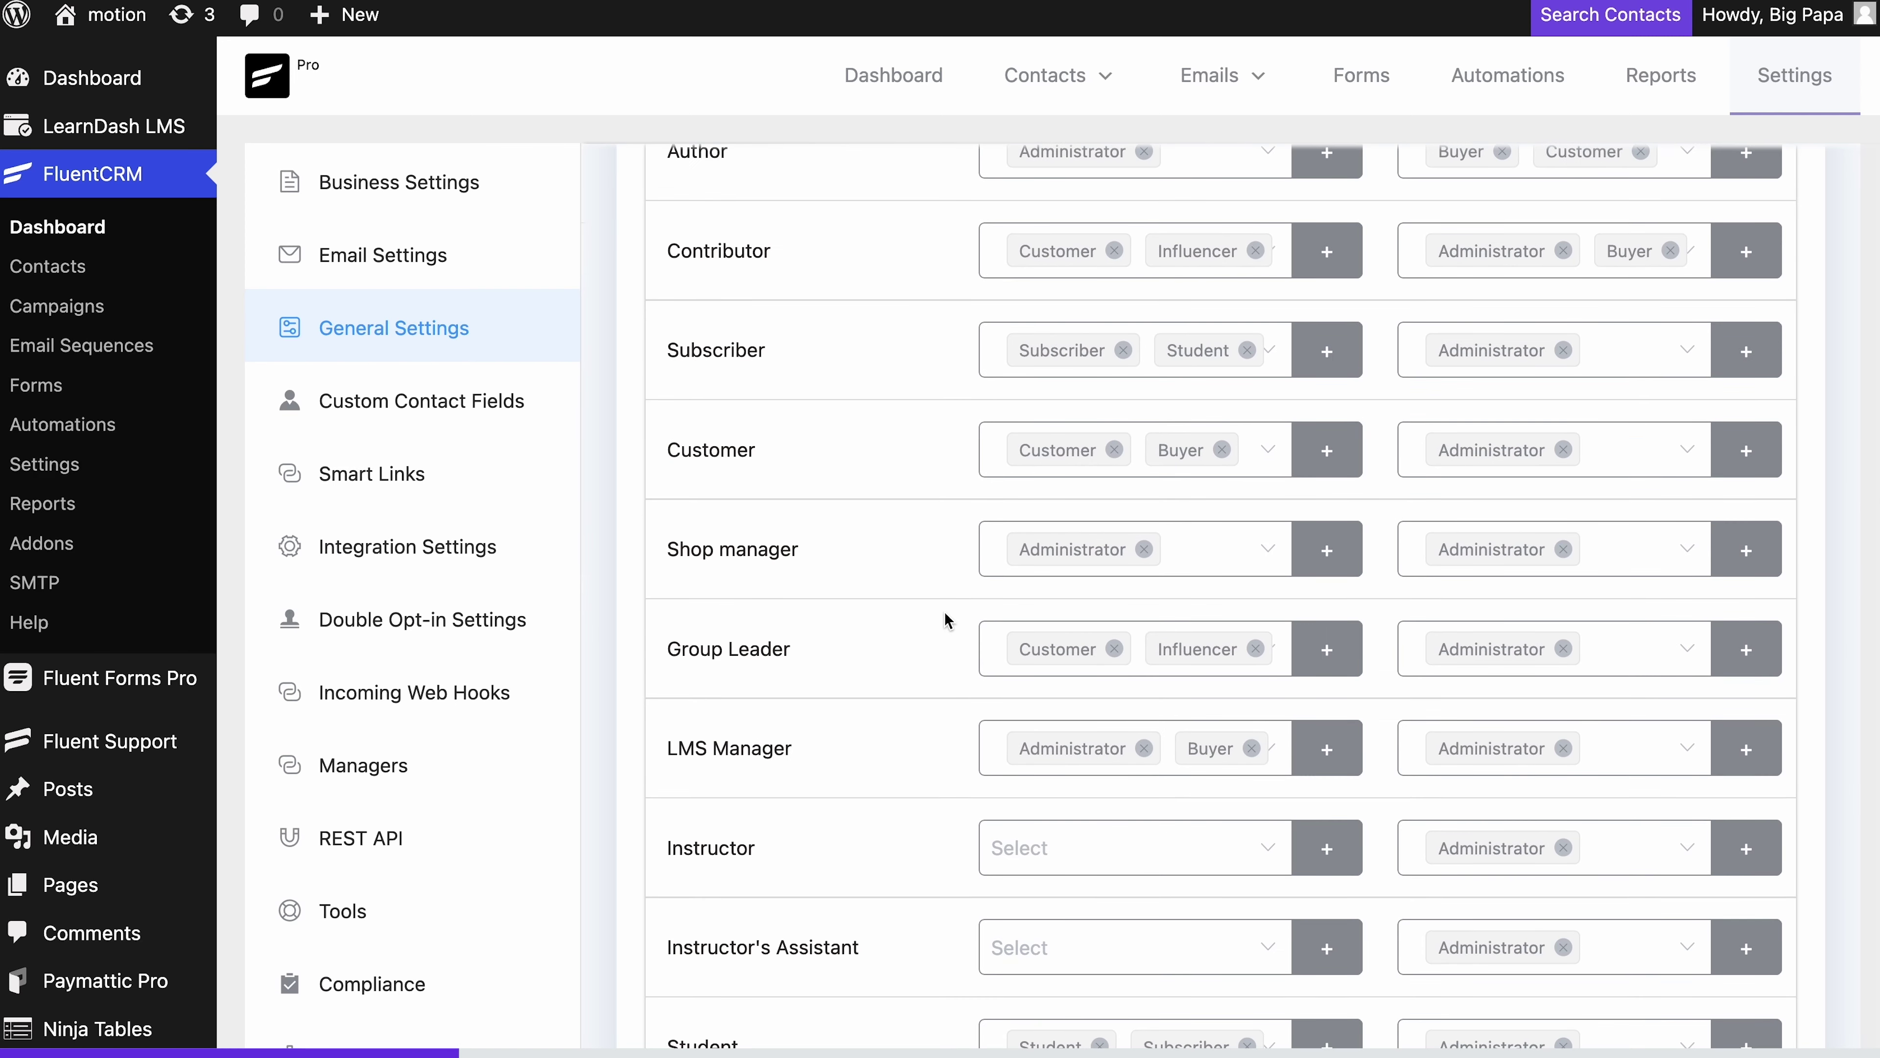
scroll(944, 612, up, 6)
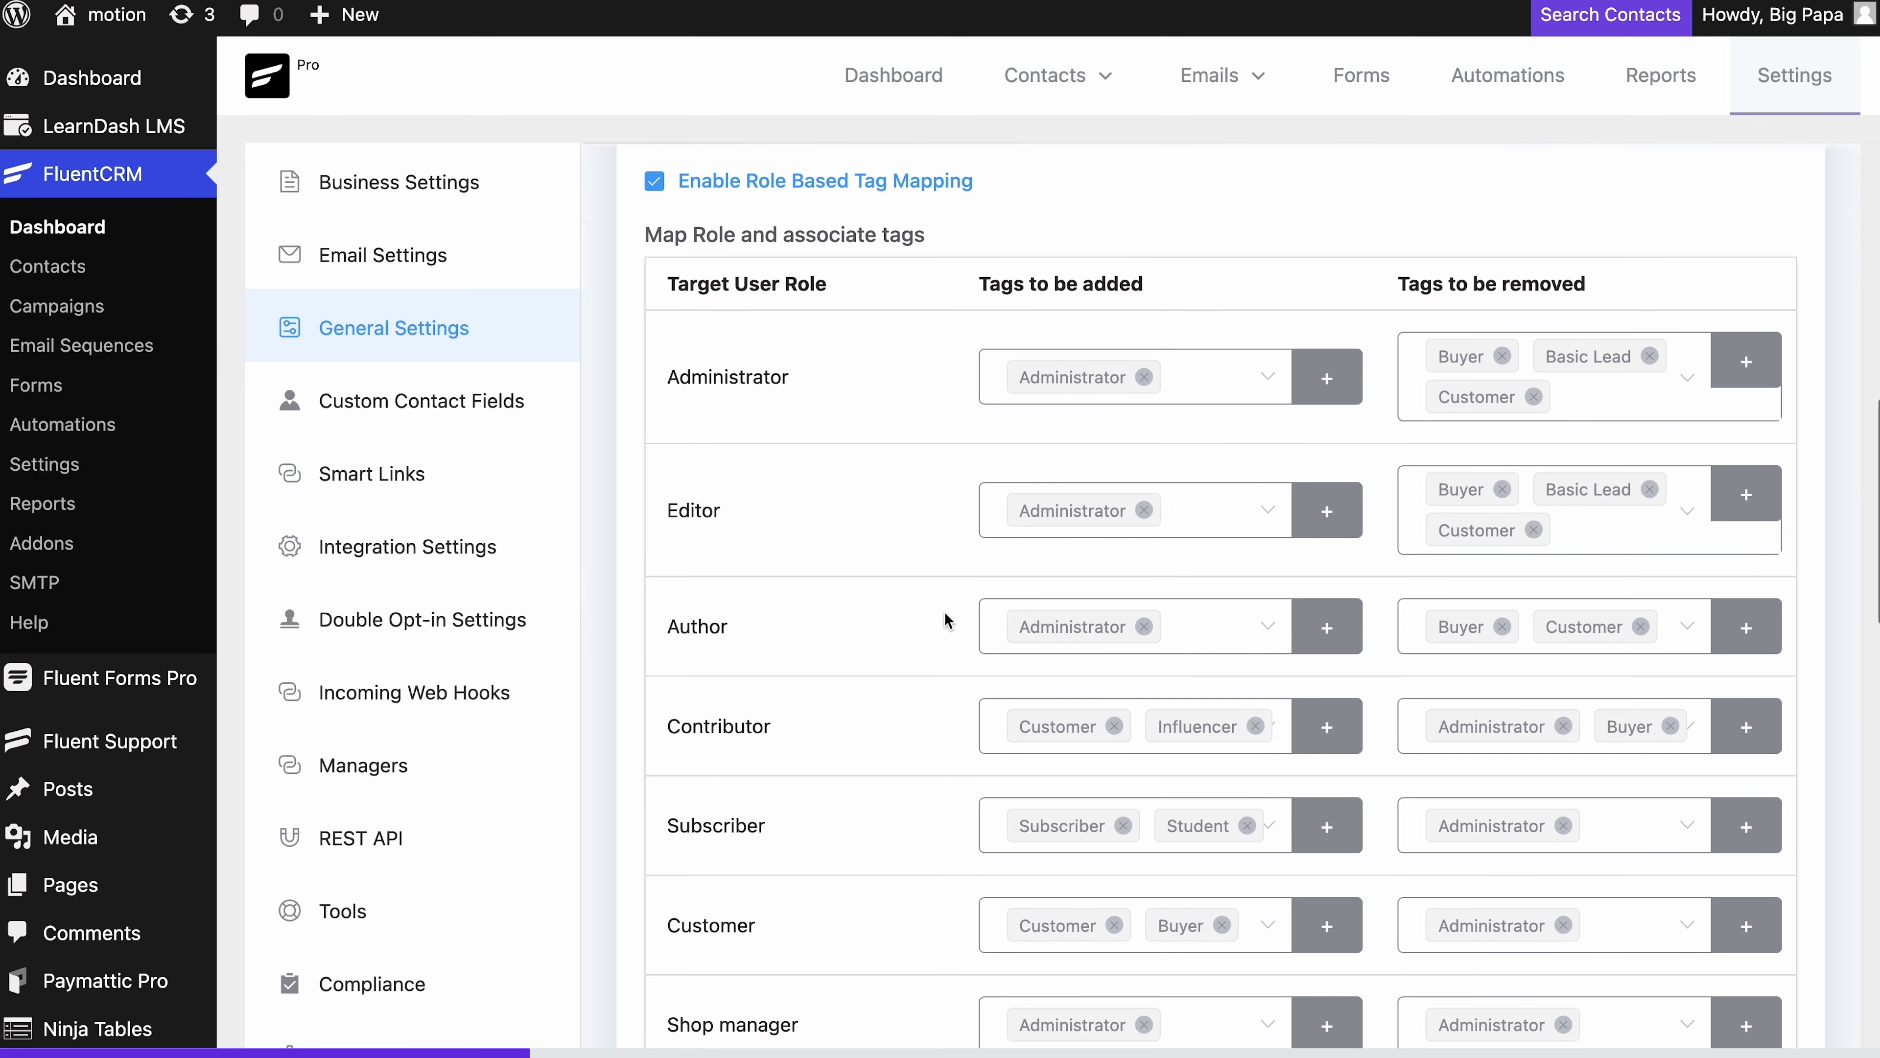
scroll(944, 611, up, 2)
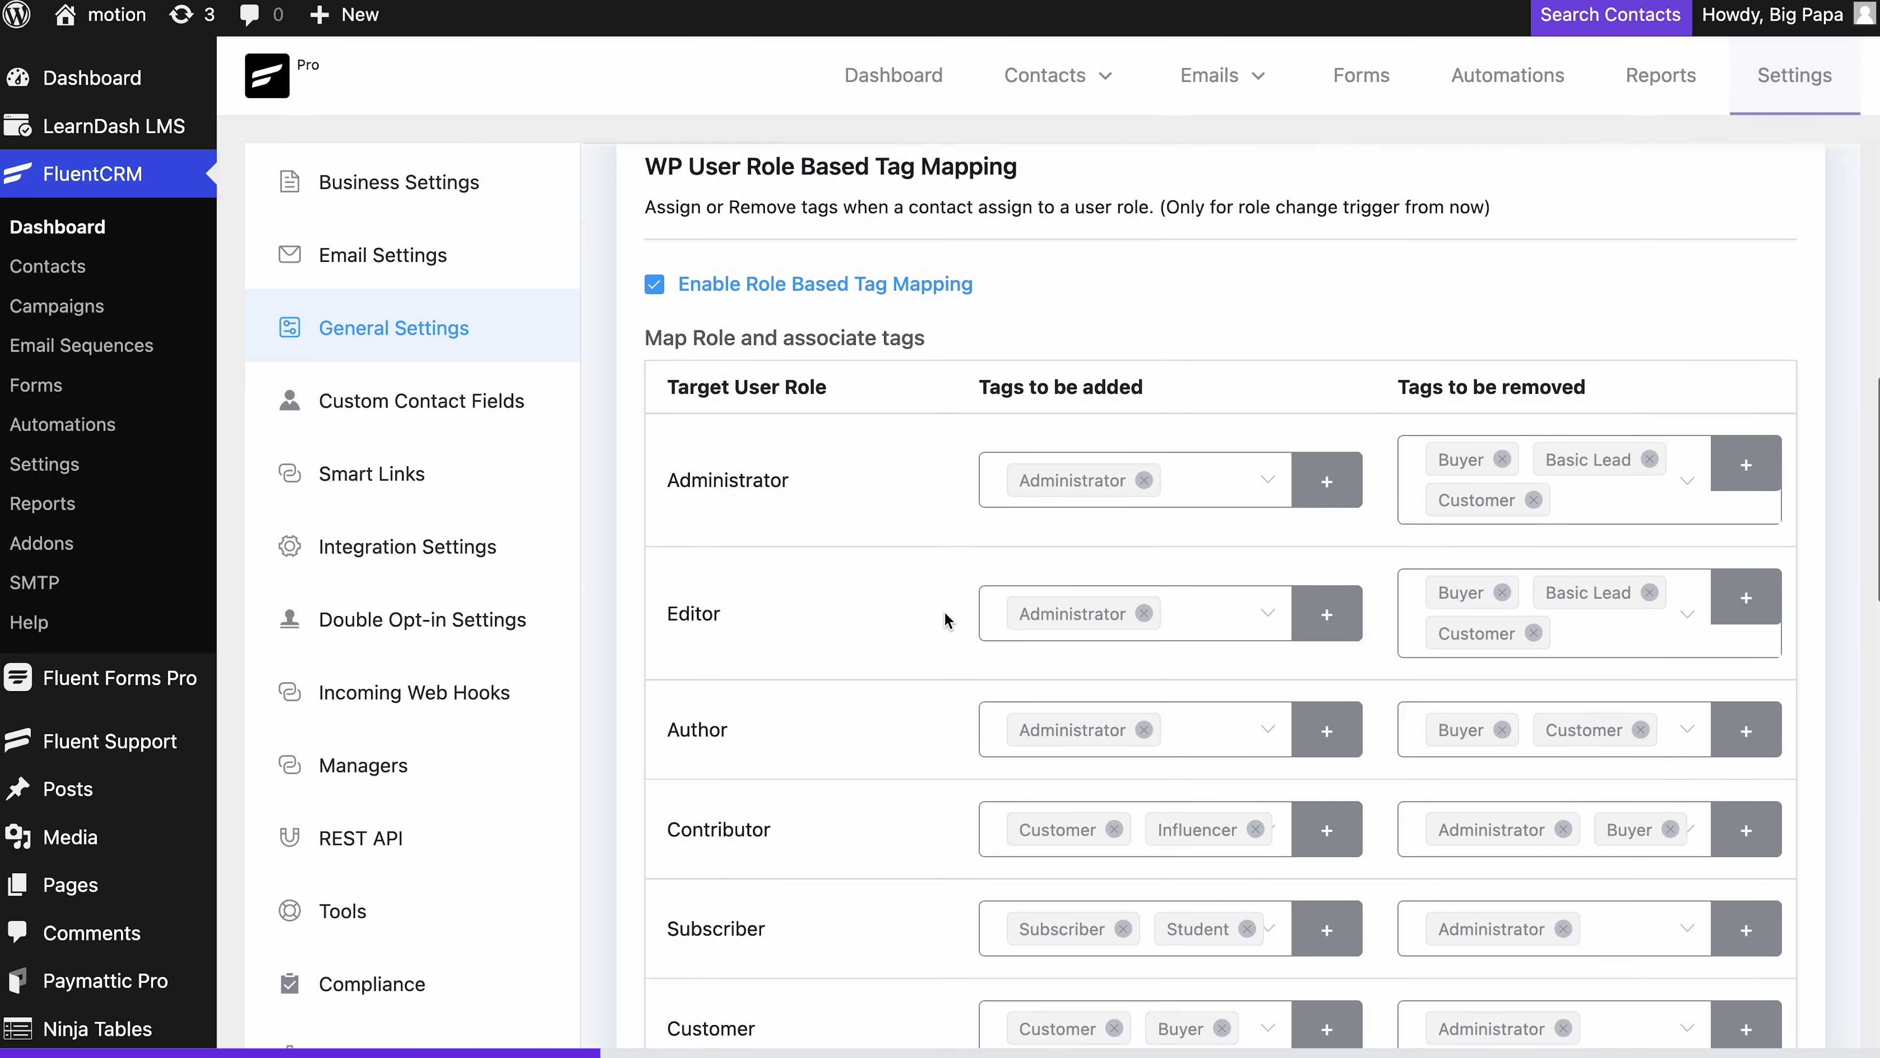
scroll(945, 611, up, 1)
scroll(945, 612, up, 1)
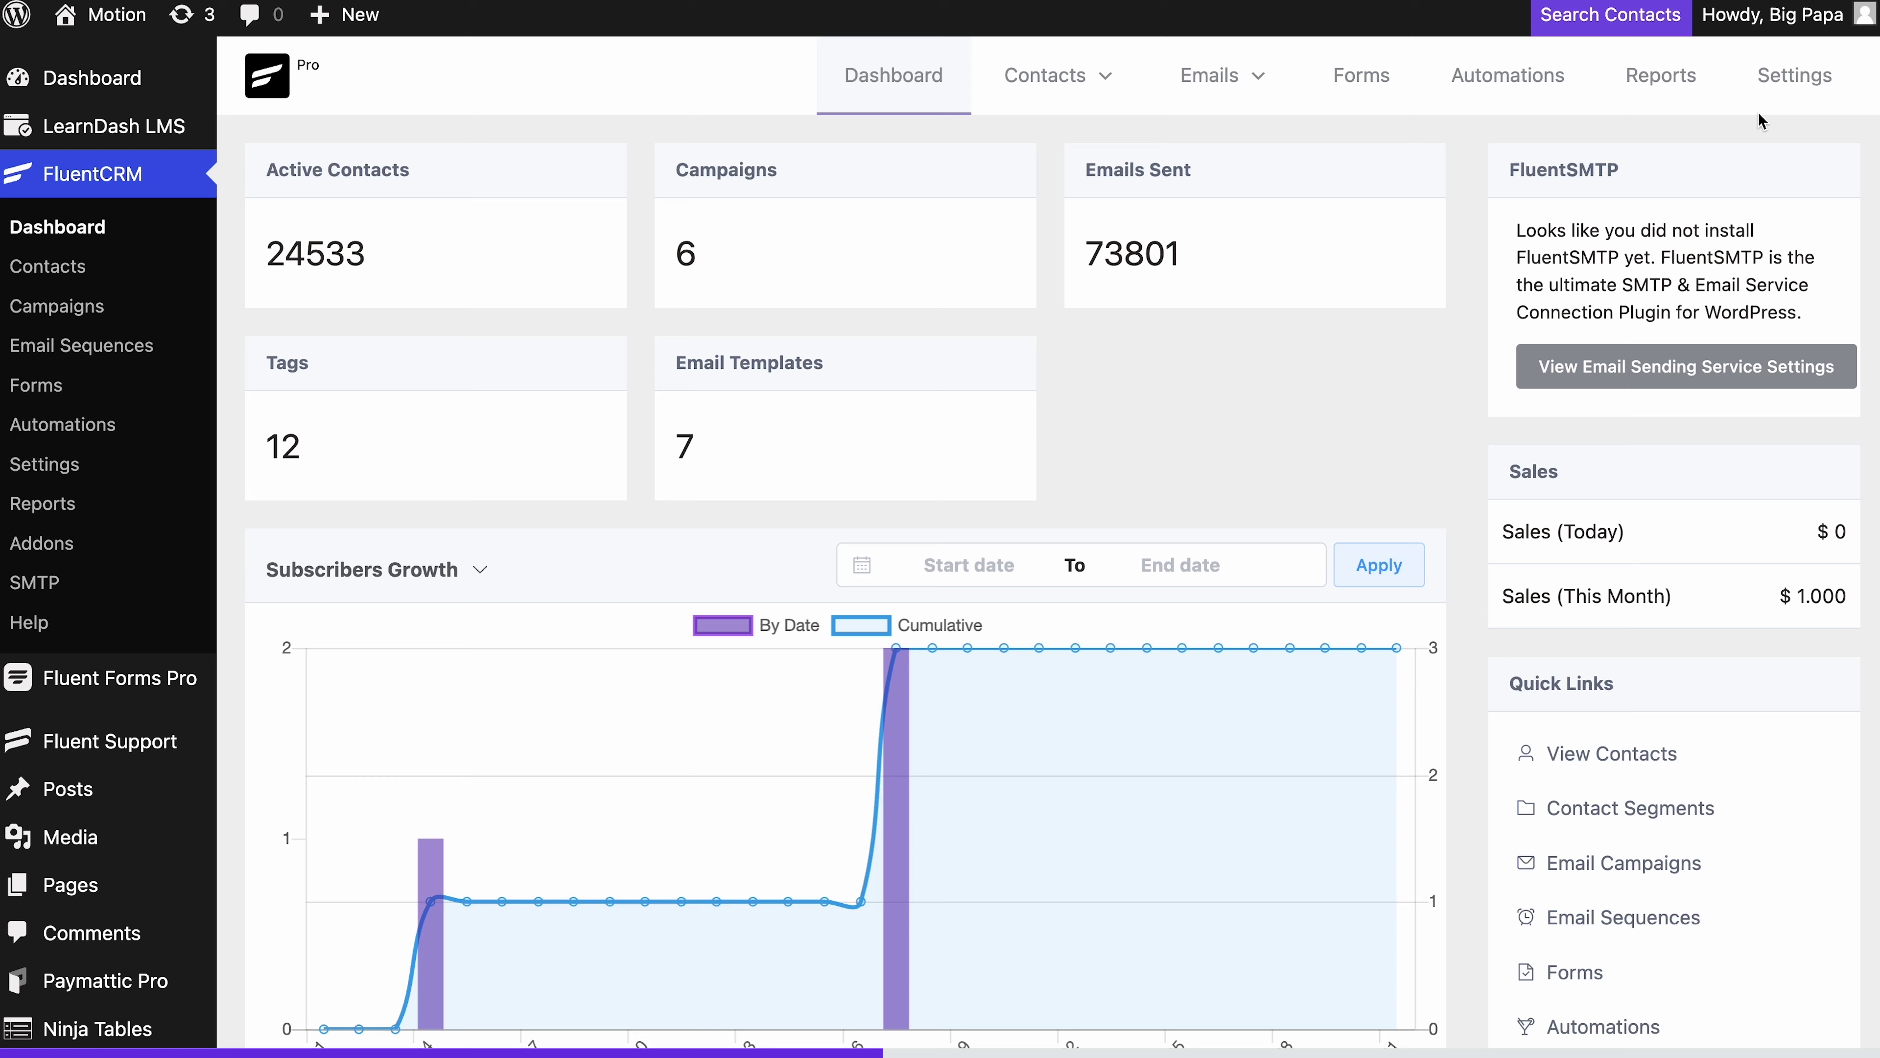
Turn on Enable Role Based Tag Mapping in FluentCRM's General Settings.
click(1798, 74)
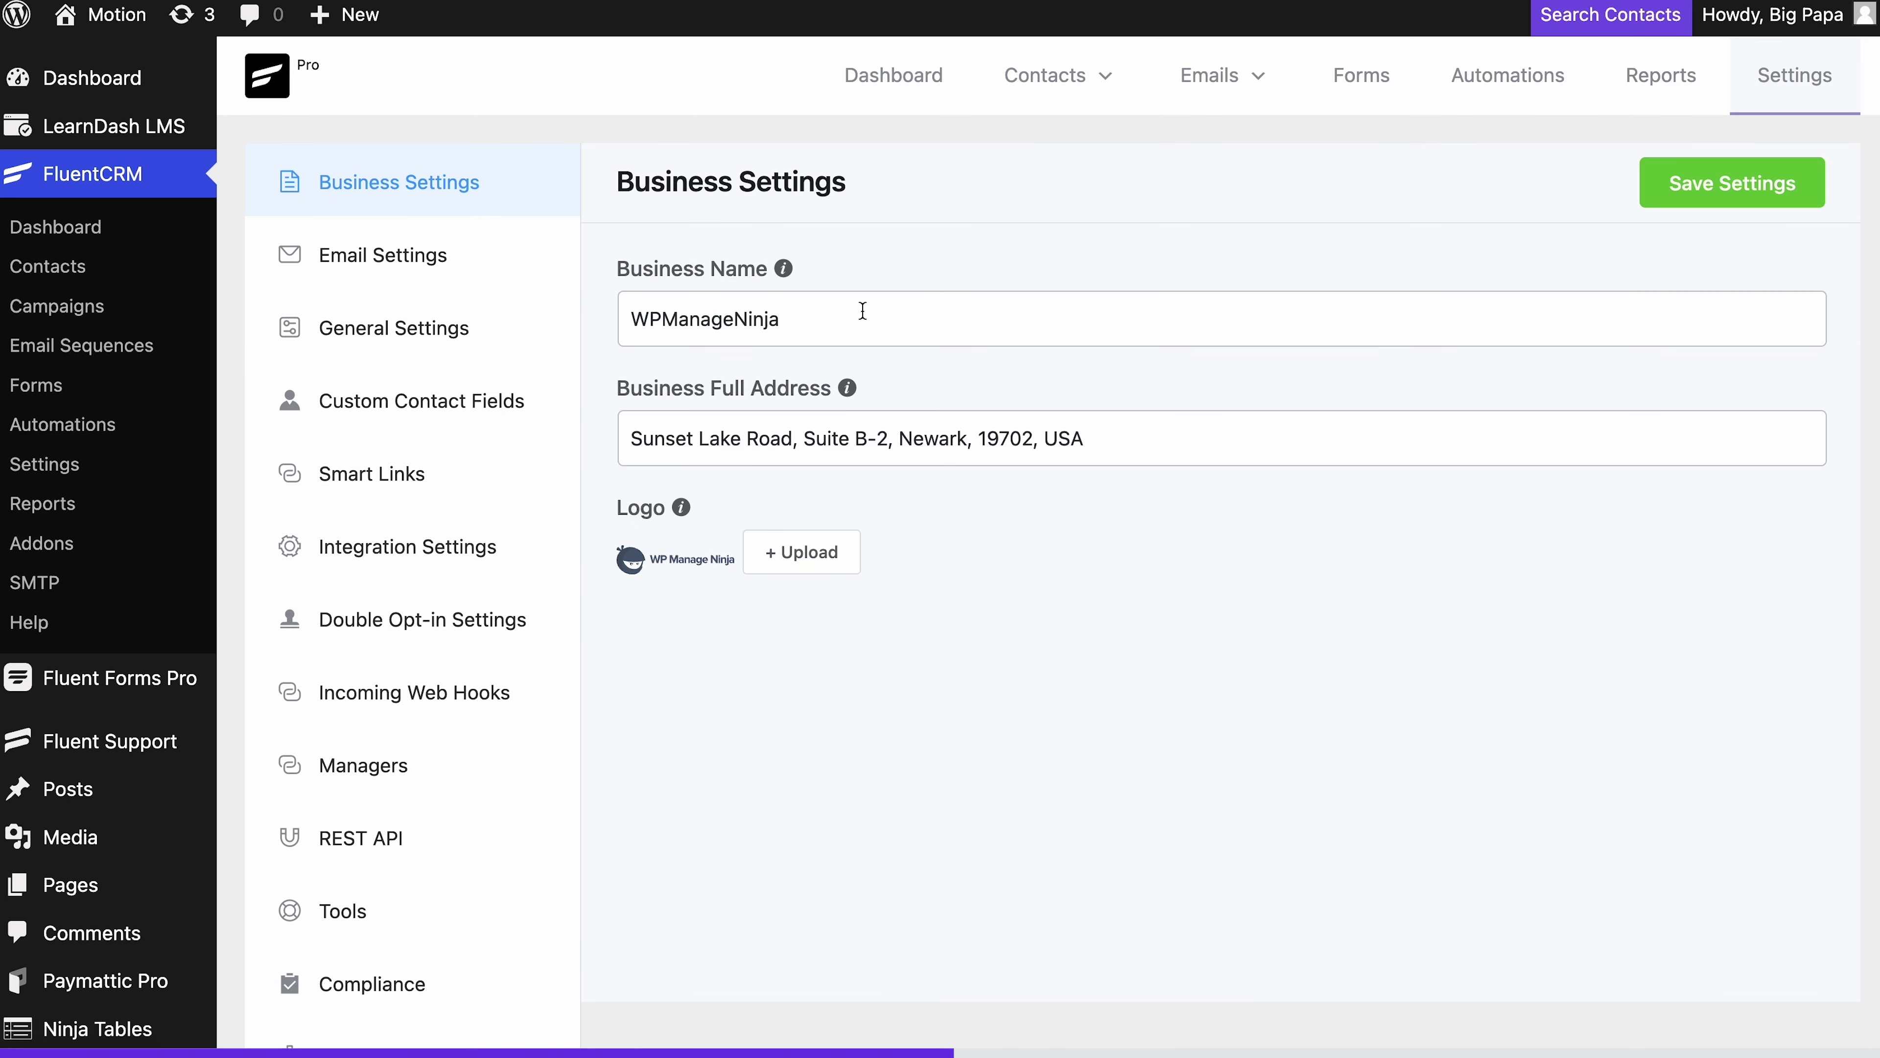
click(554, 339)
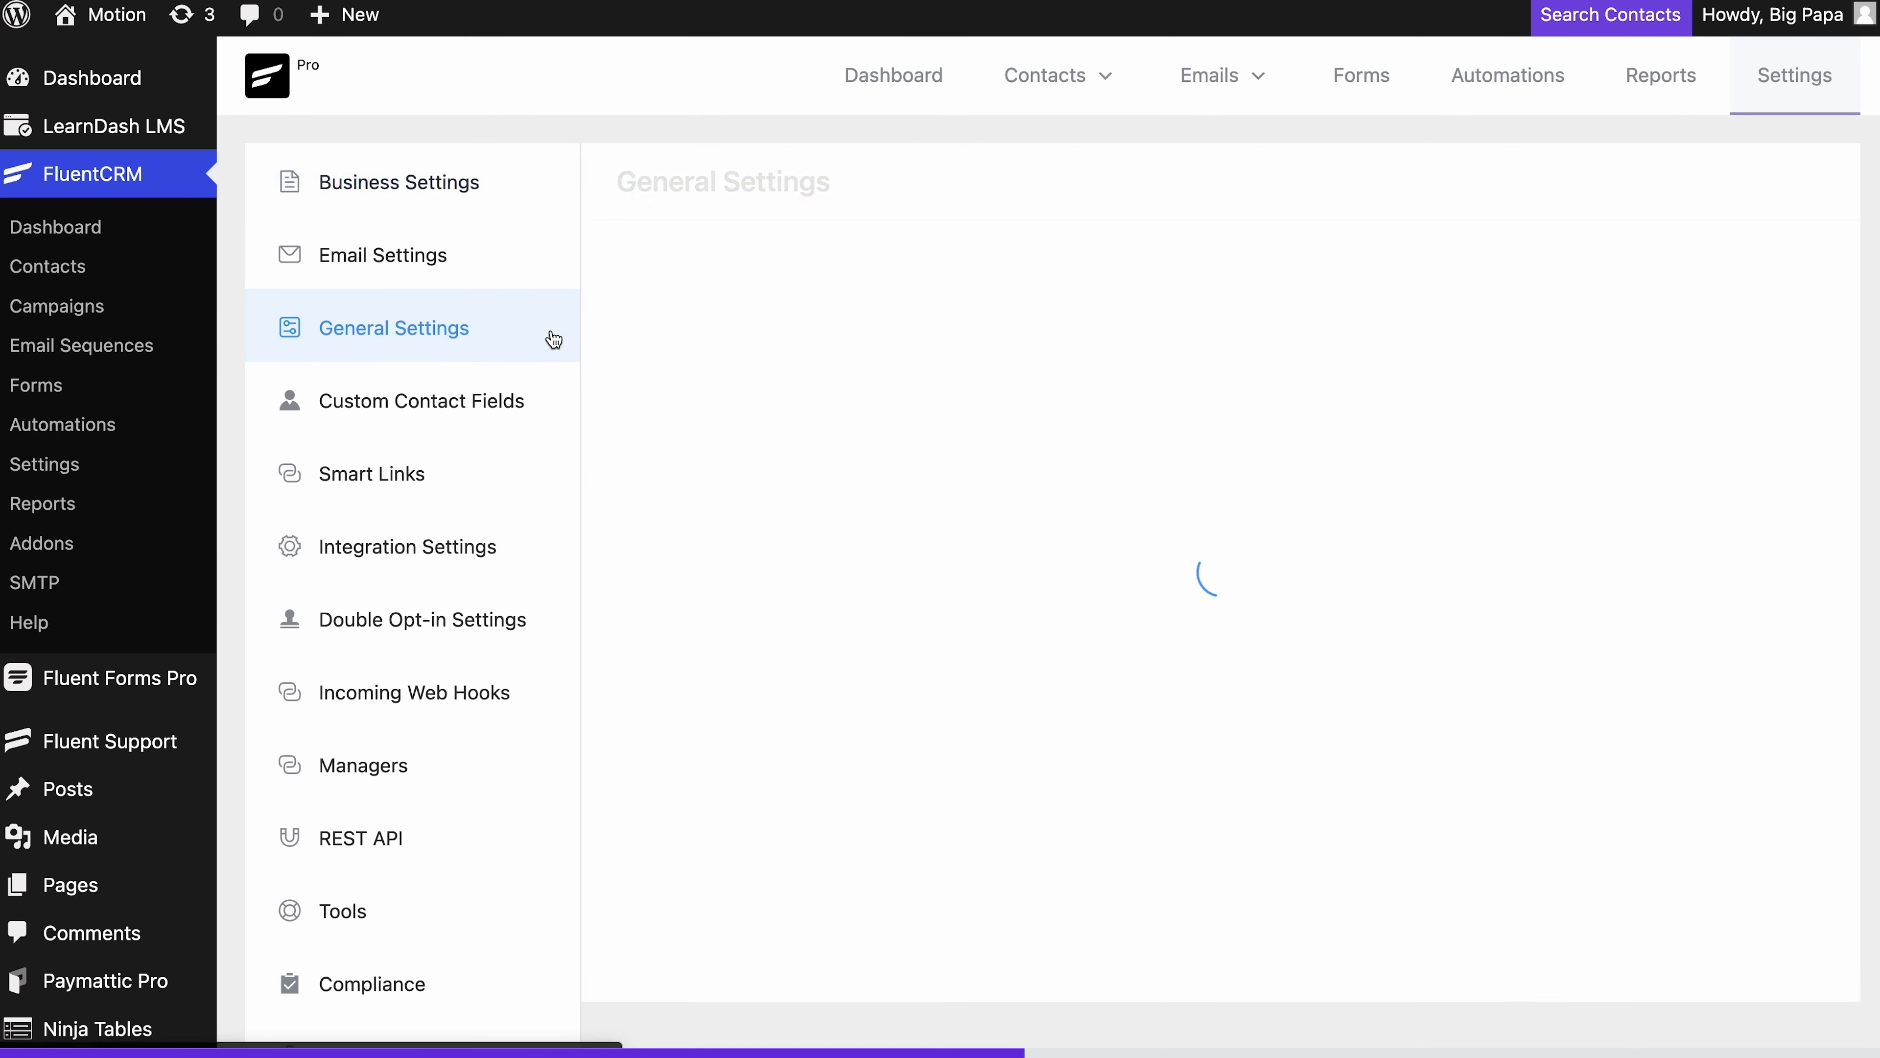
scroll(605, 370, down, 5)
scroll(605, 370, down, 6)
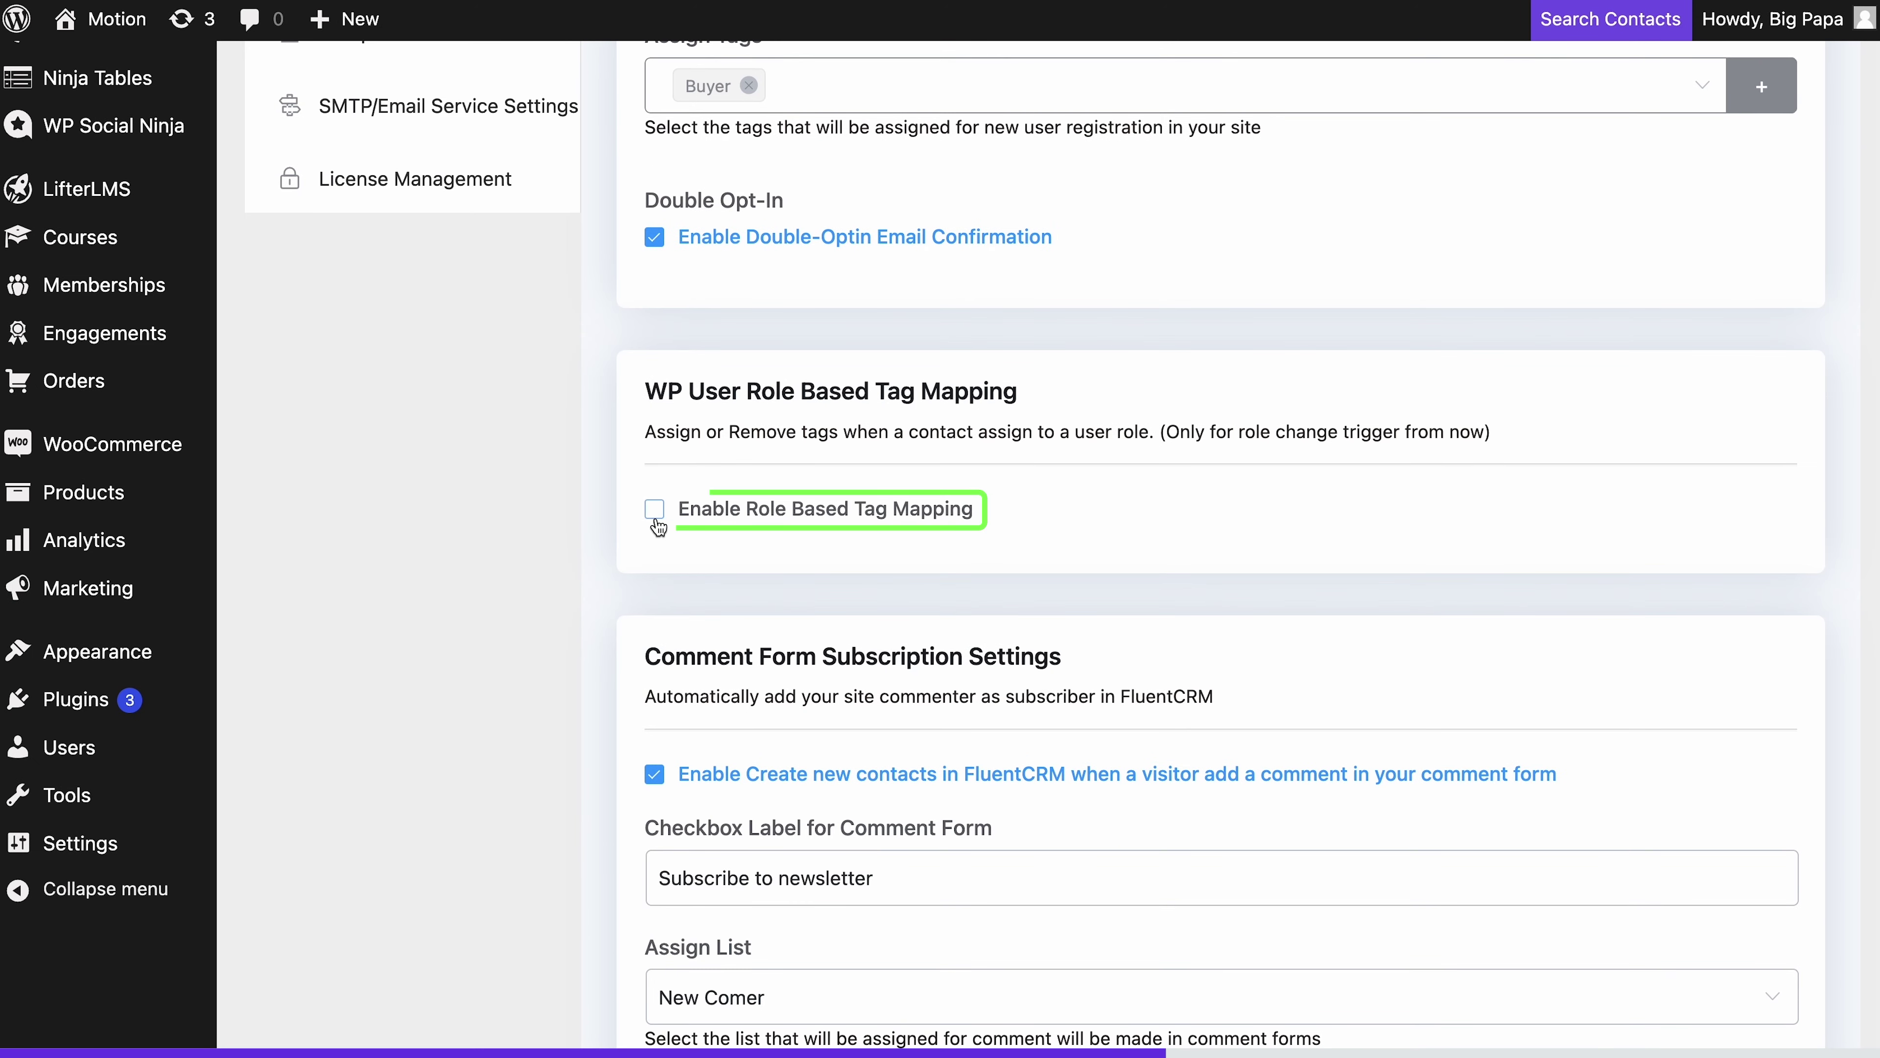
click(654, 510)
scroll(657, 526, down, 4)
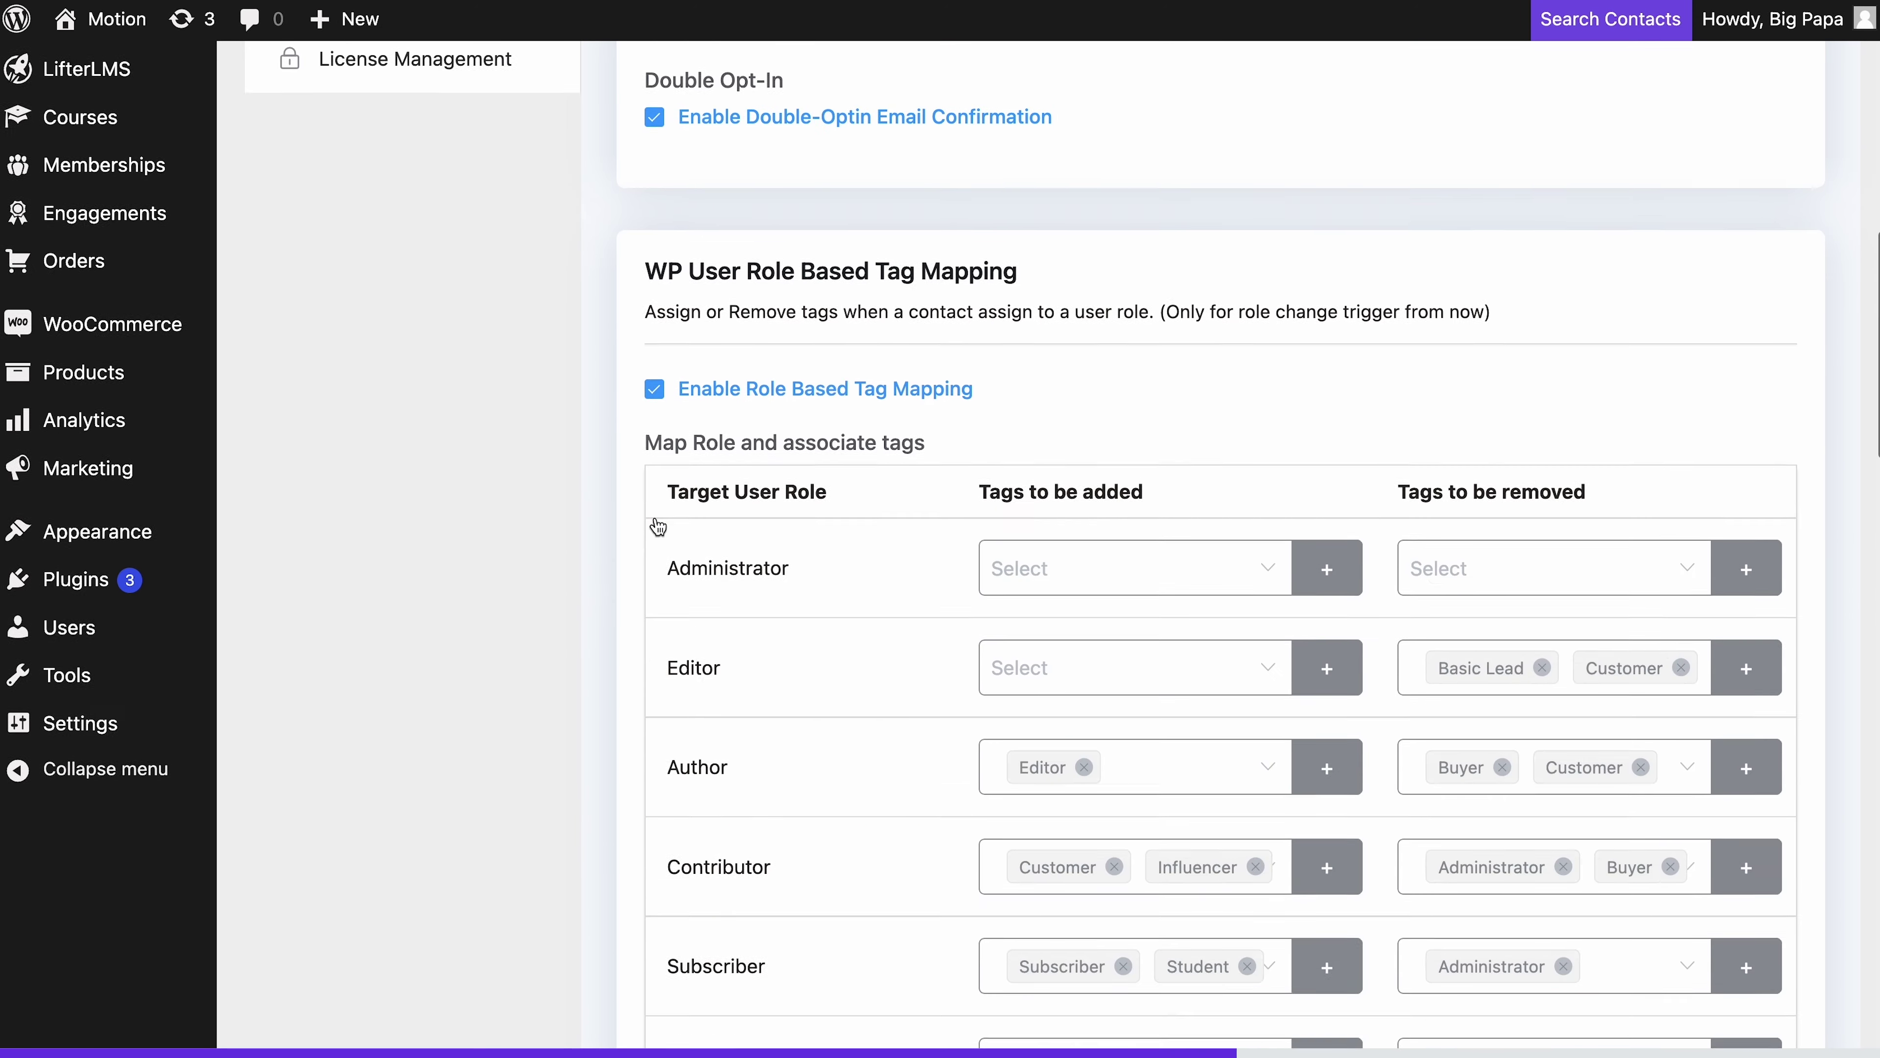
Make the Administrator role add the Administrator tag and remove the Buyer and Customer tags.
click(1056, 387)
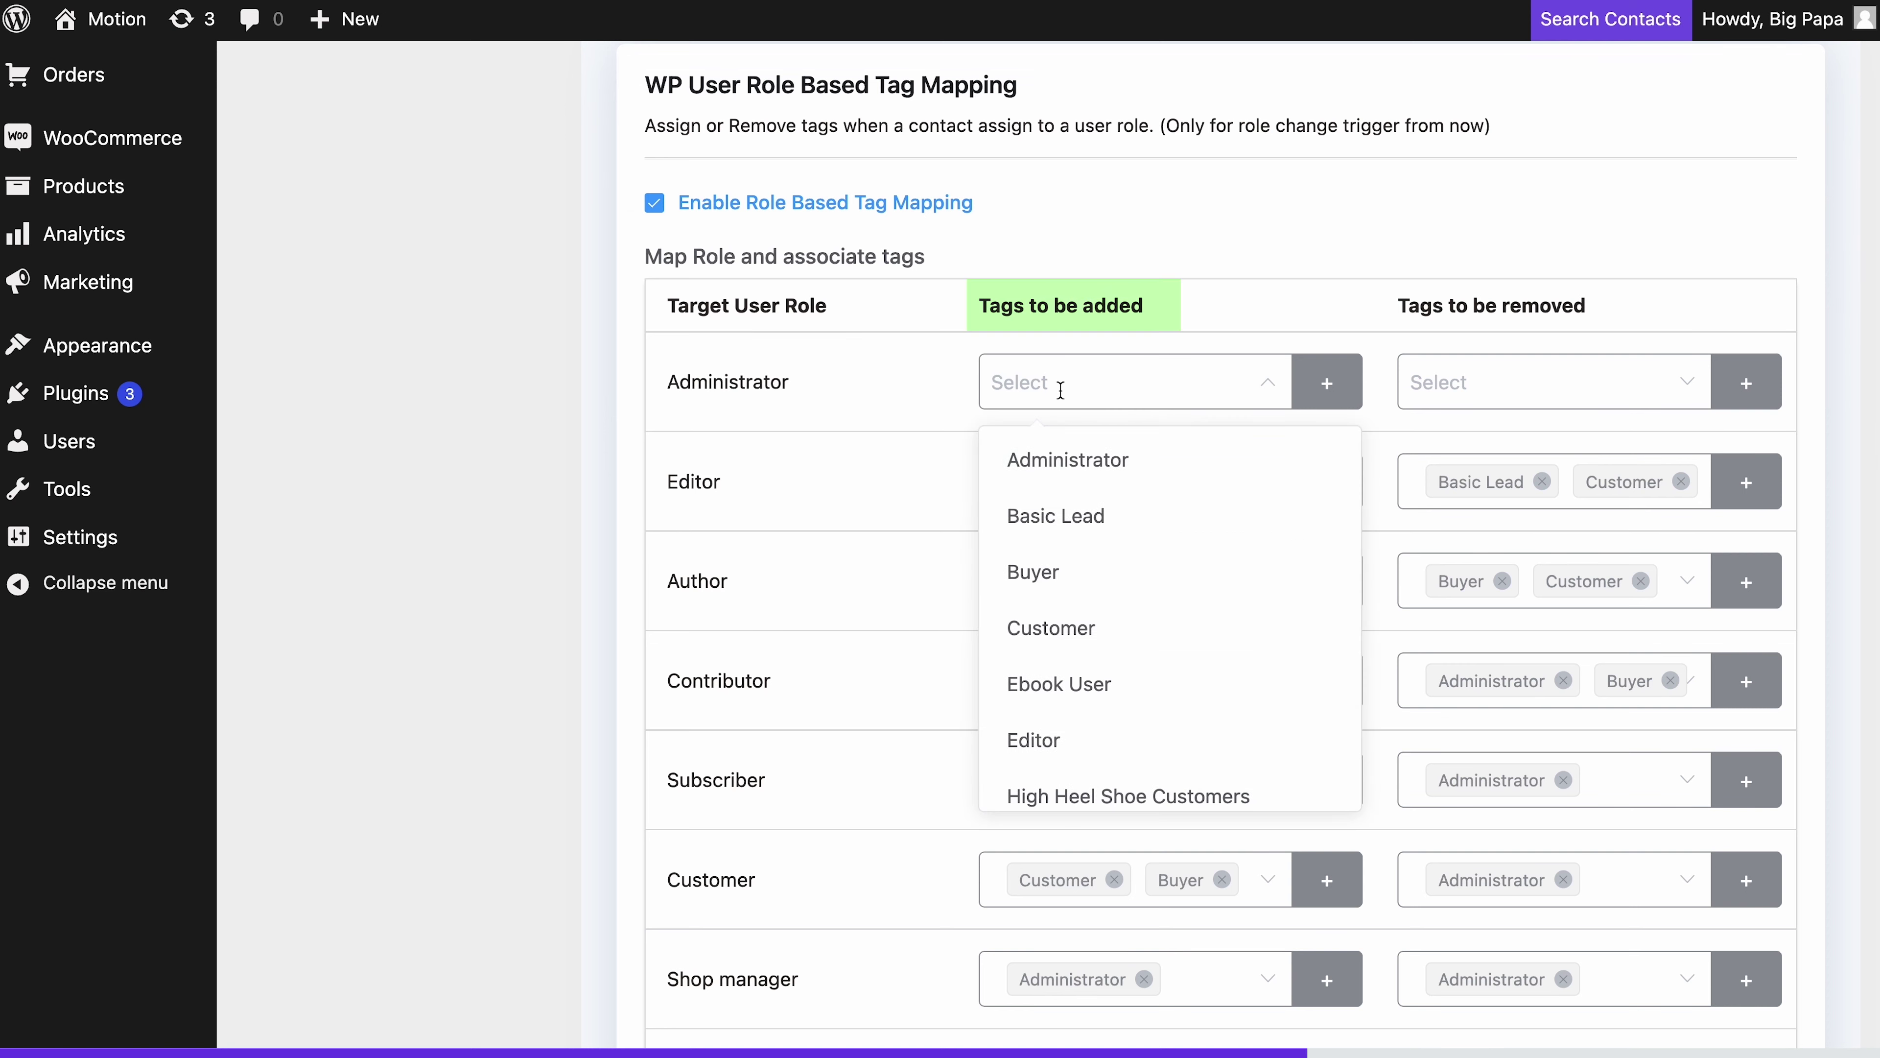
click(1070, 456)
click(1427, 386)
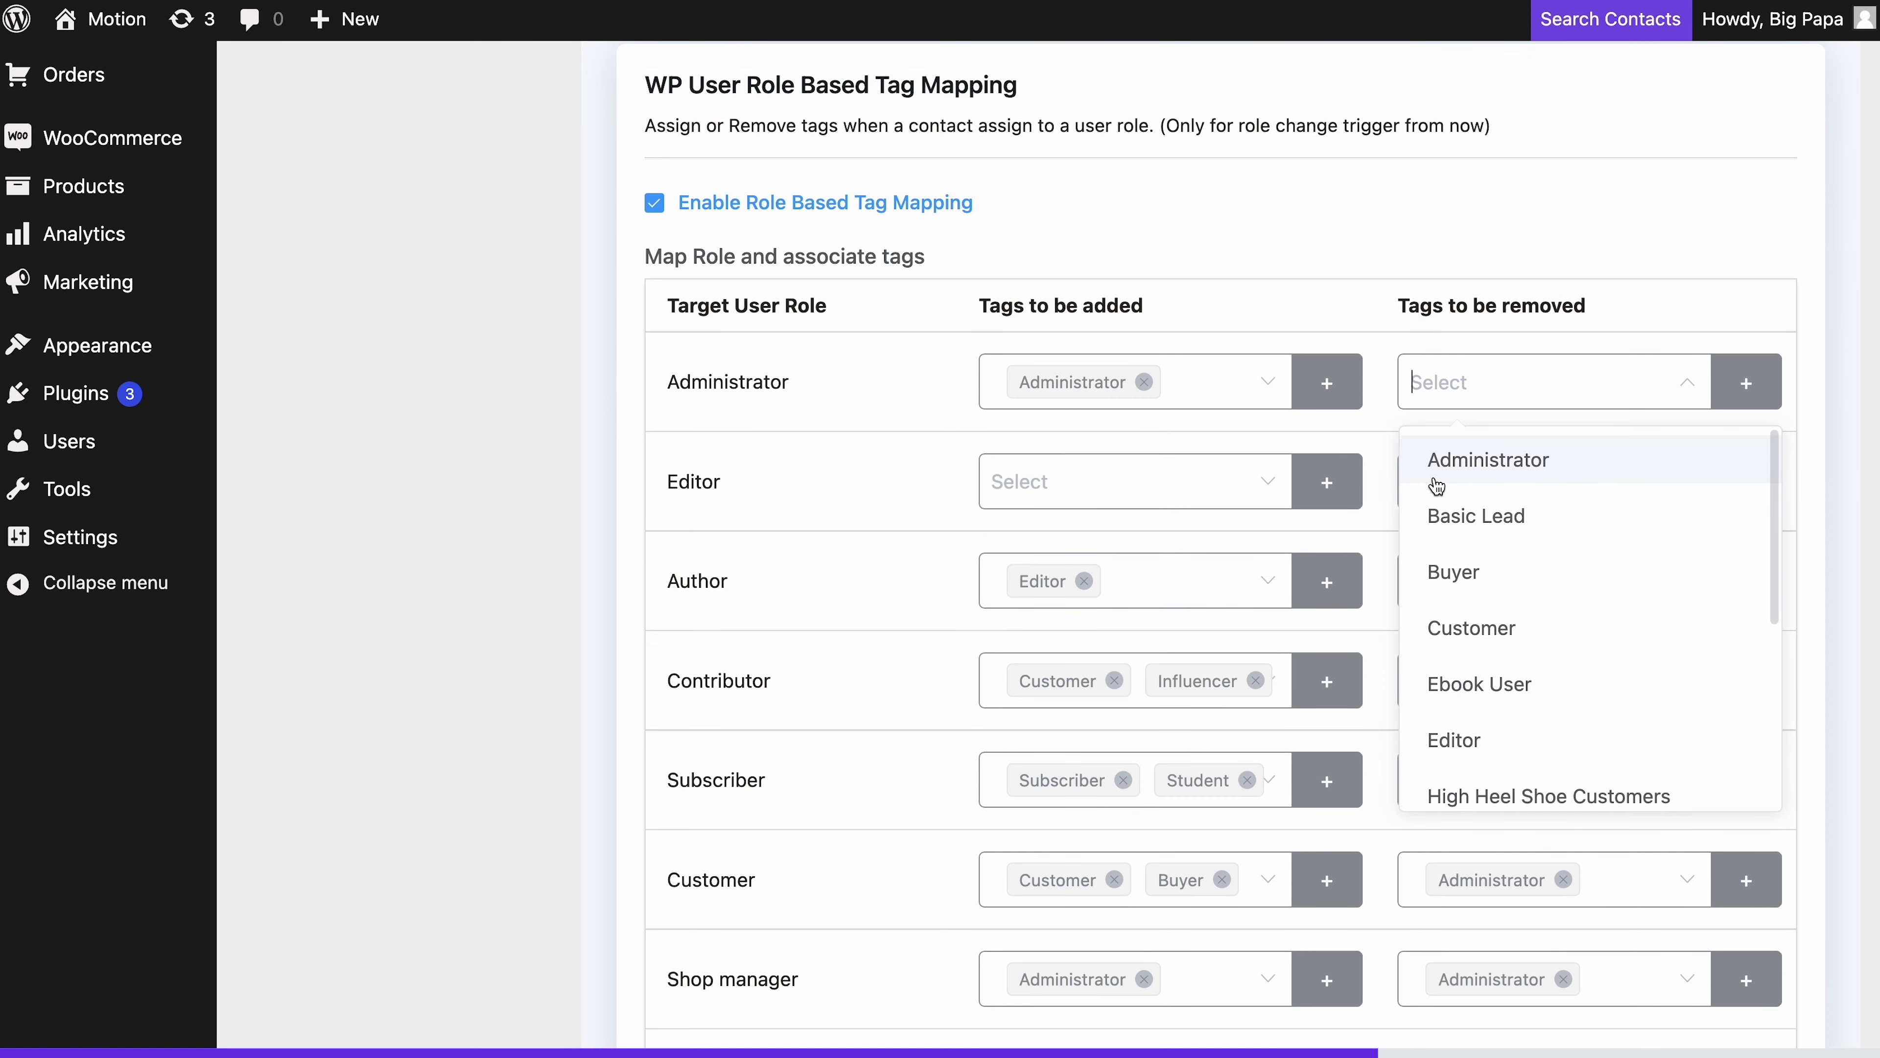
click(1440, 574)
click(1438, 629)
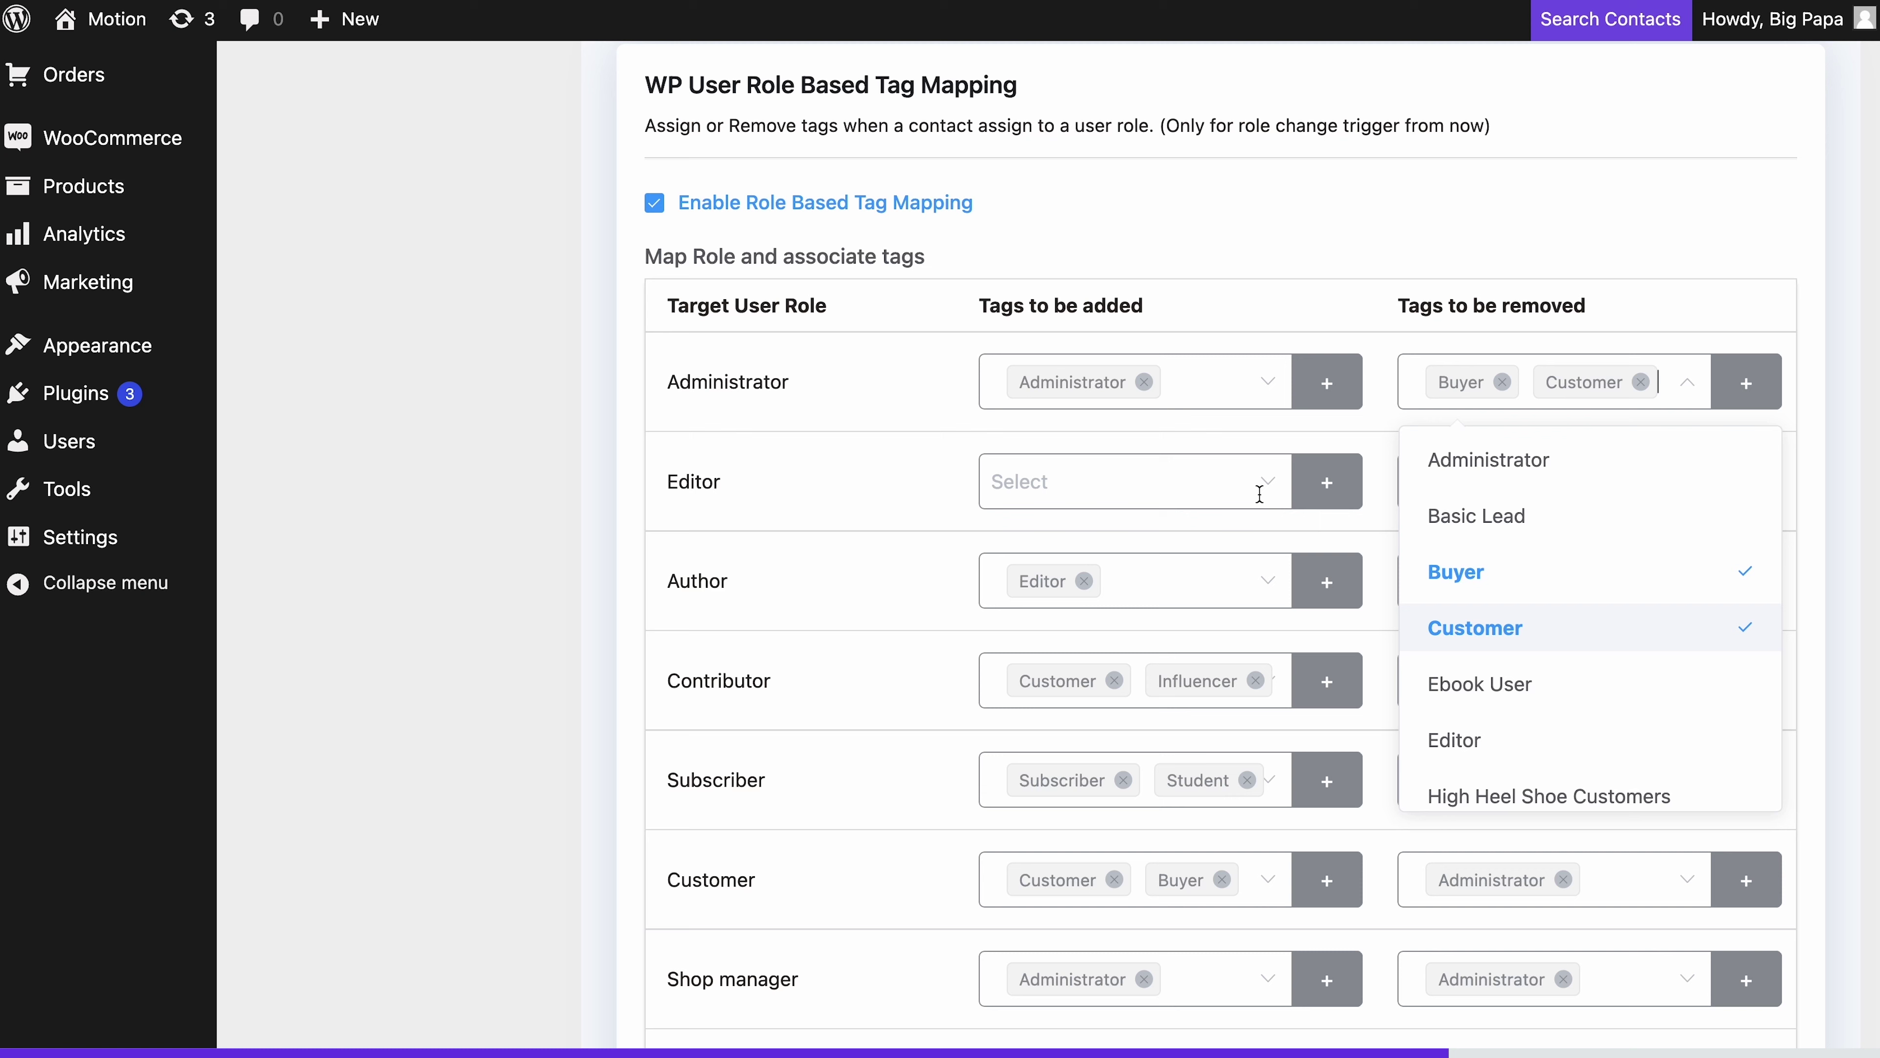
Make the Editor role add the Administrator and Editor tags.
click(1251, 480)
click(1227, 570)
click(1163, 837)
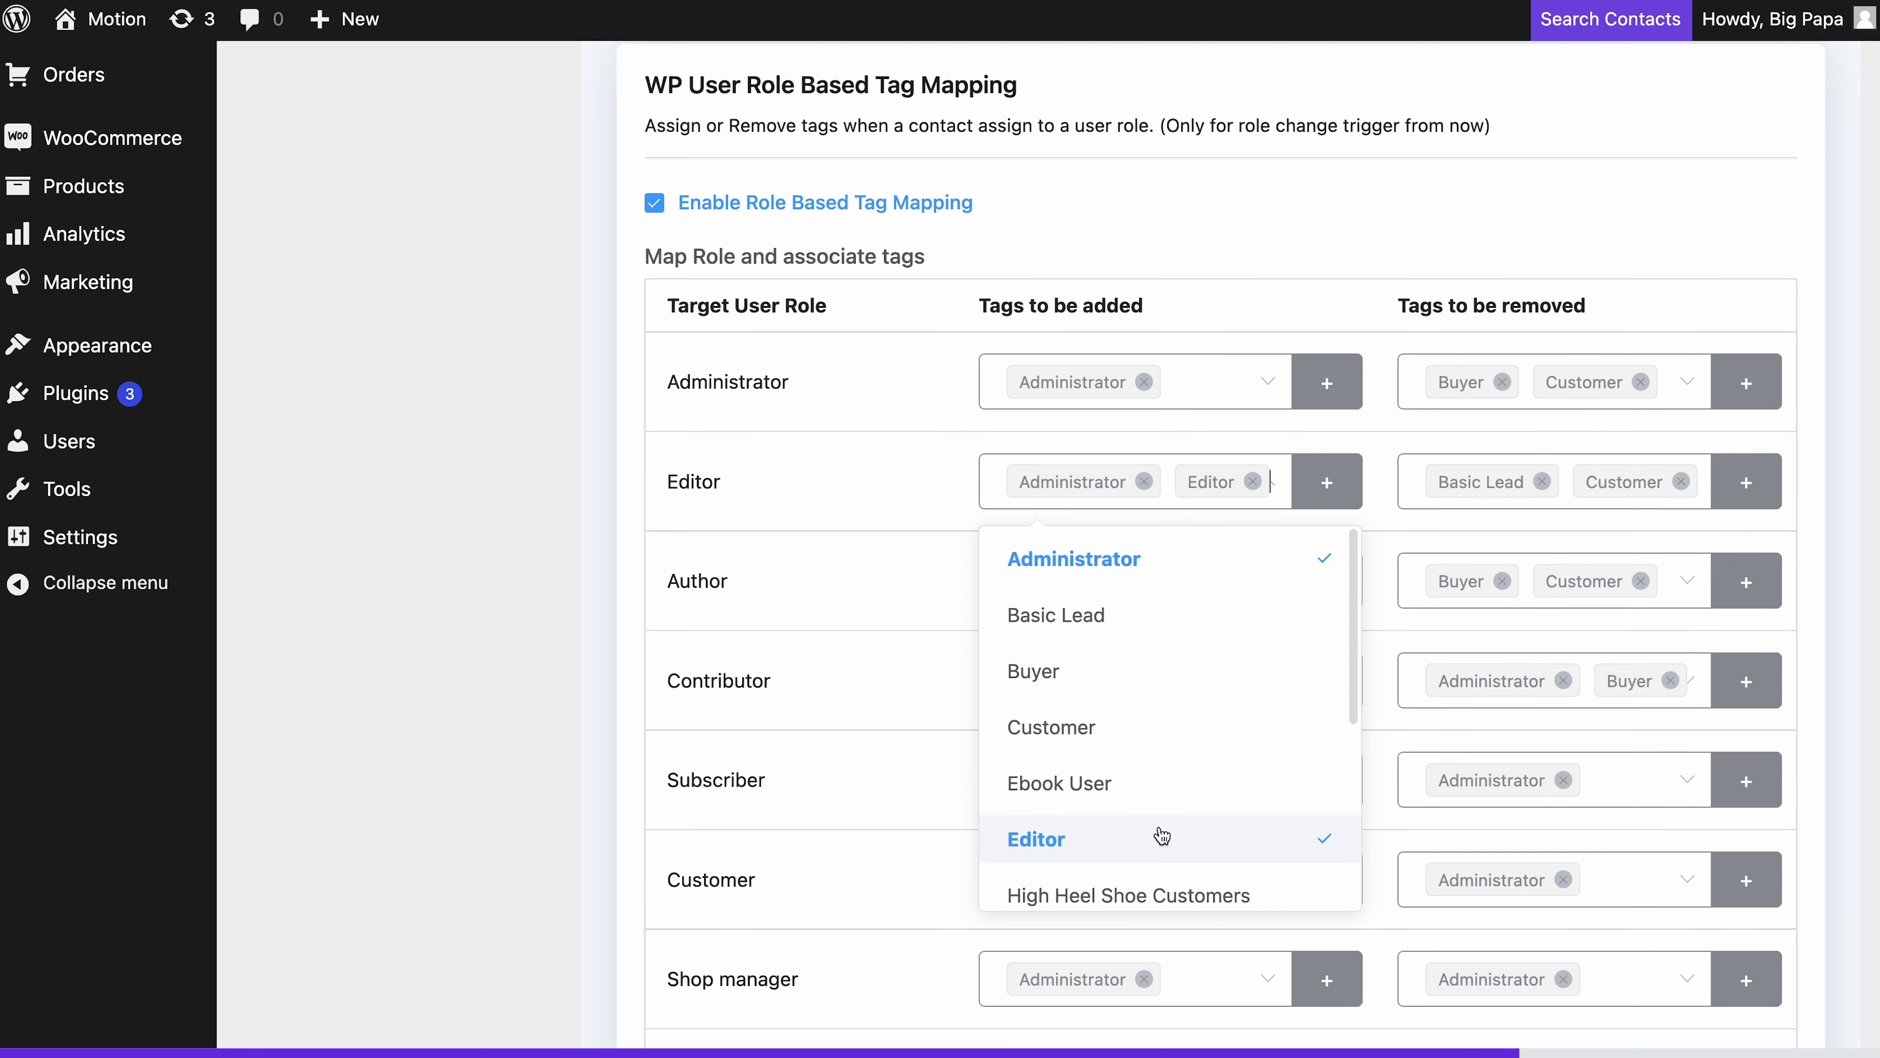
click(926, 595)
scroll(926, 595, down, 8)
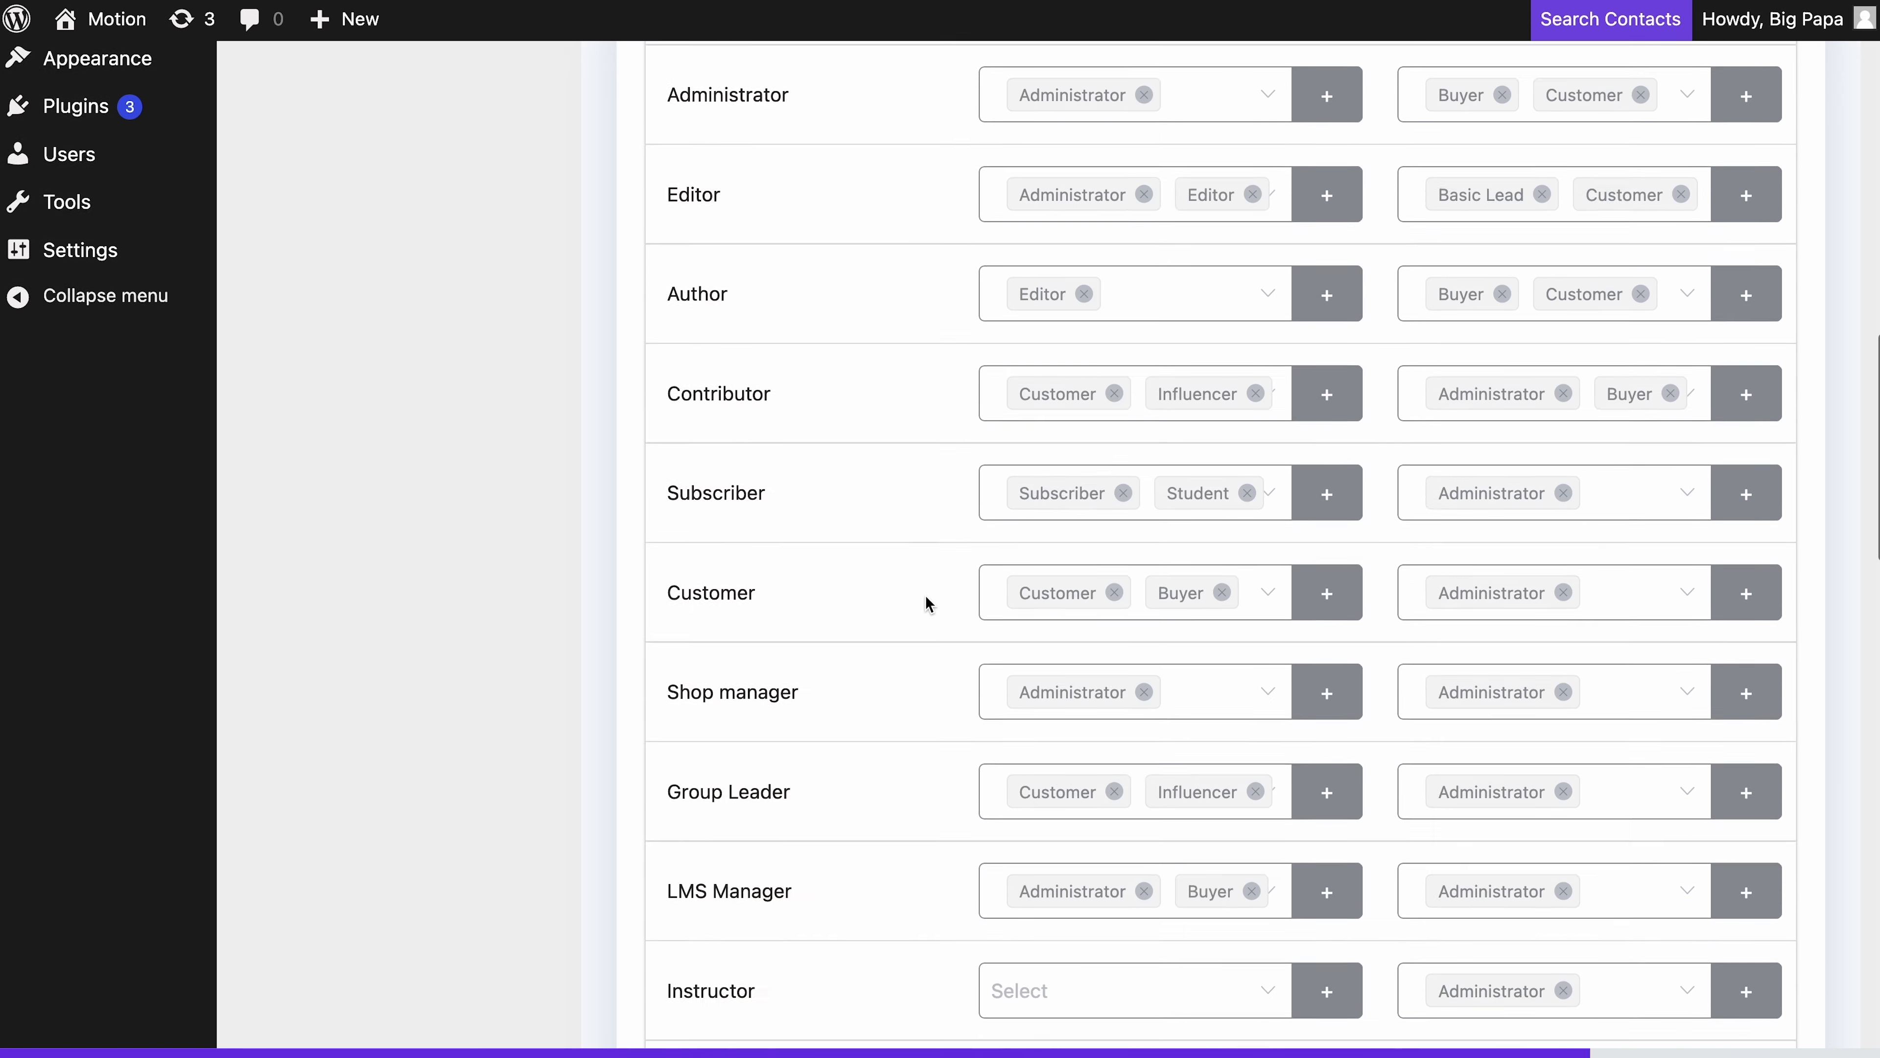
scroll(925, 595, down, 1)
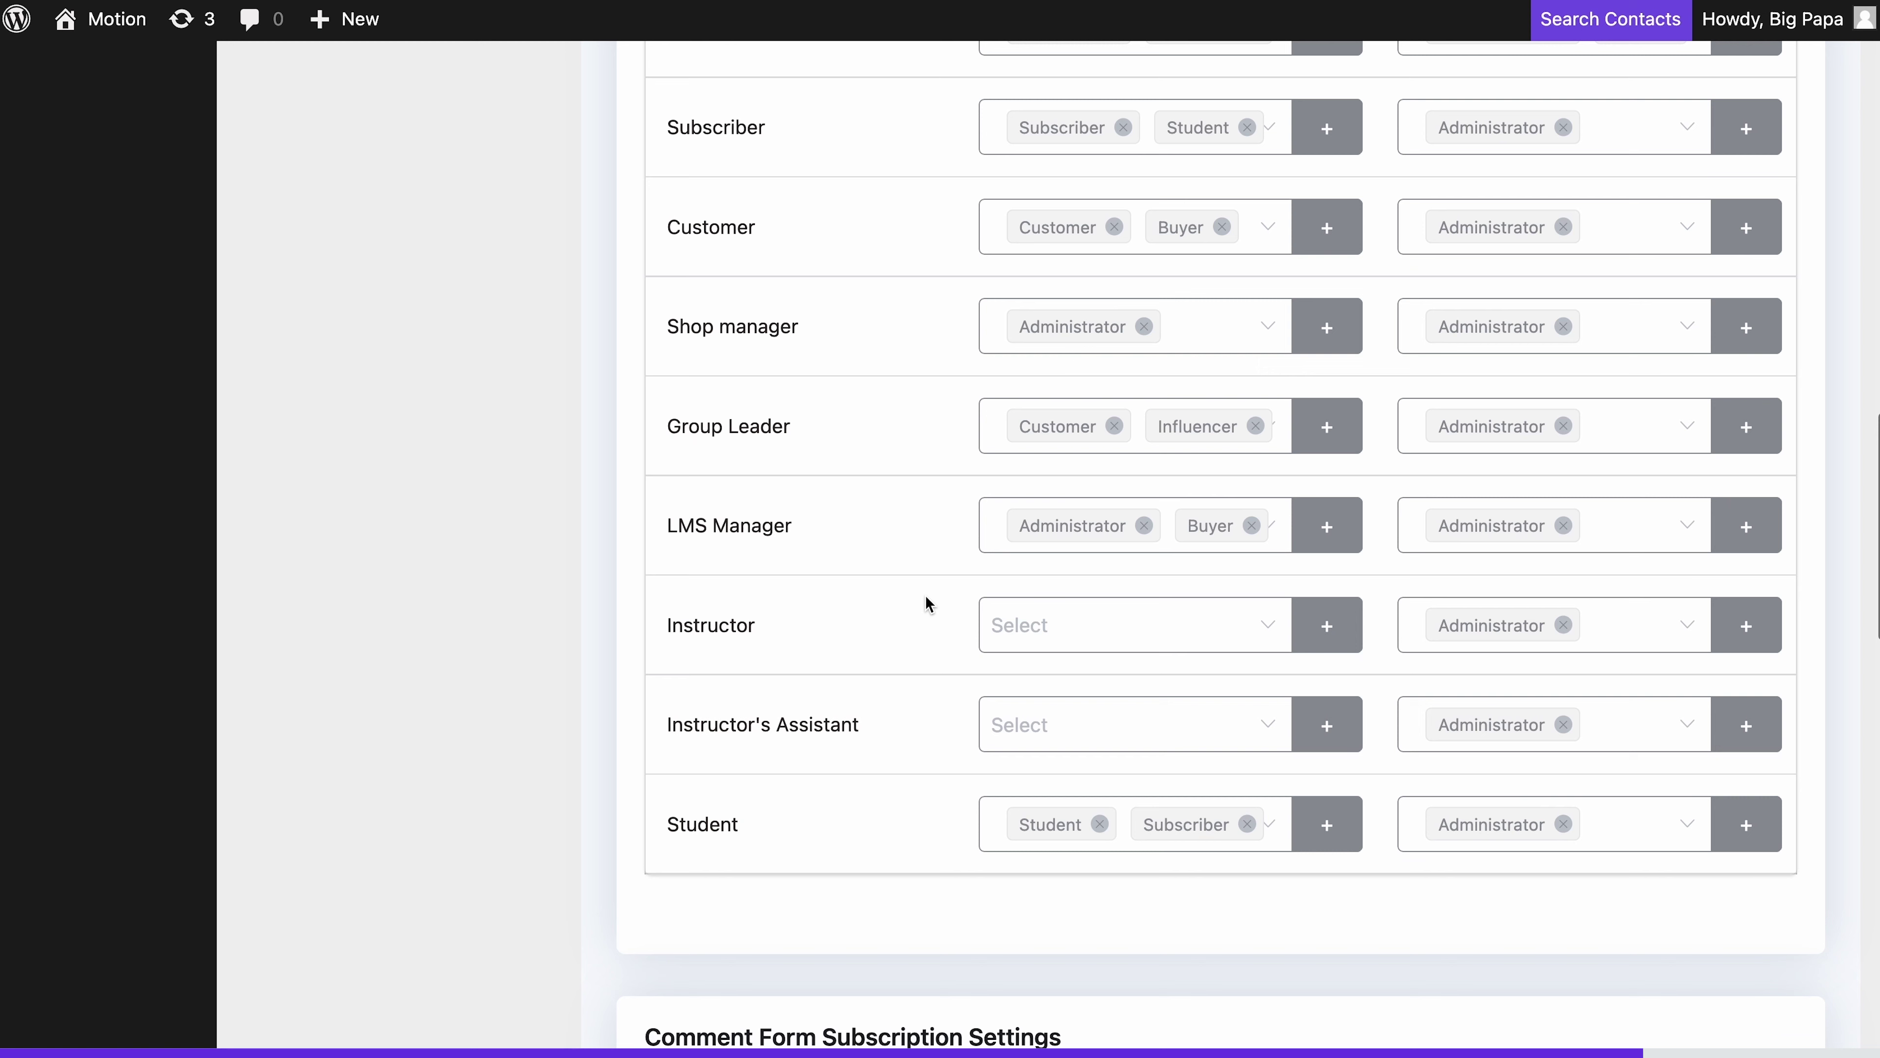
Make the Instructor role add the Instructor tag and remove the Editor tag.
click(1045, 628)
scroll(1129, 506, down, 3)
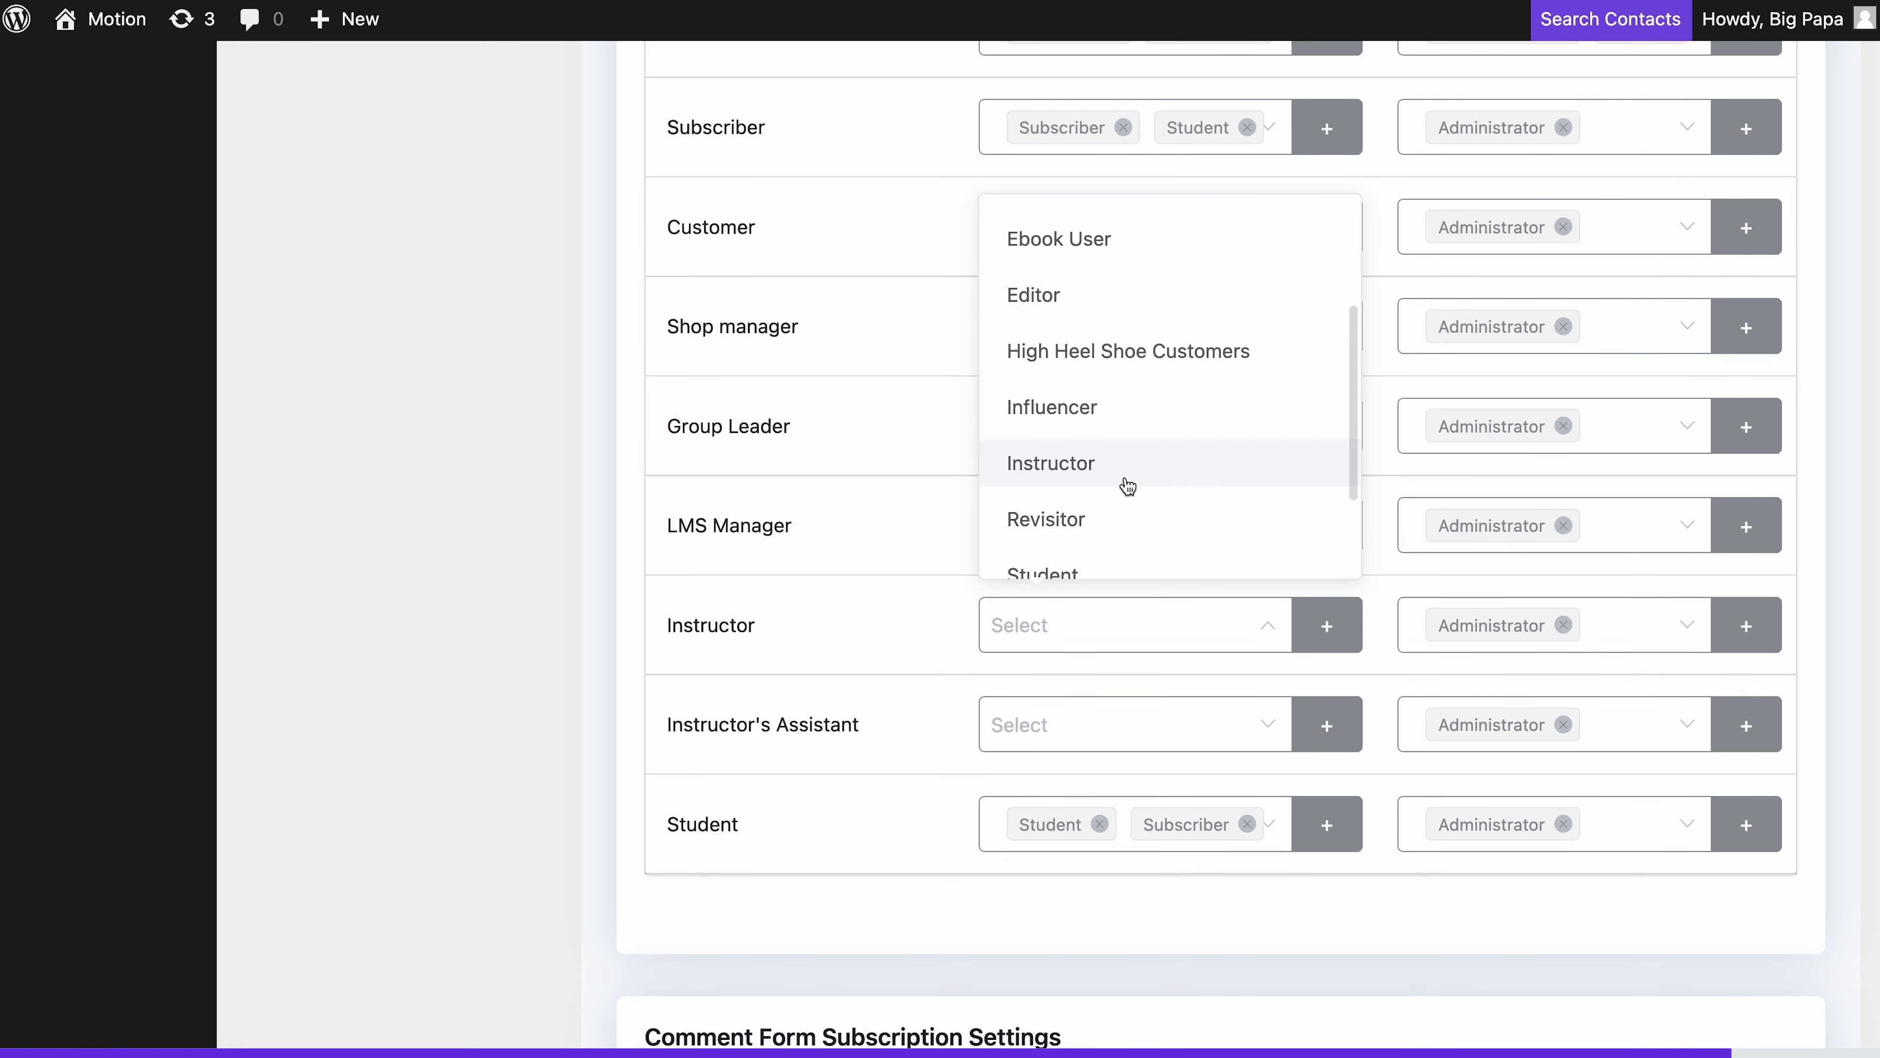
click(1129, 486)
click(1377, 625)
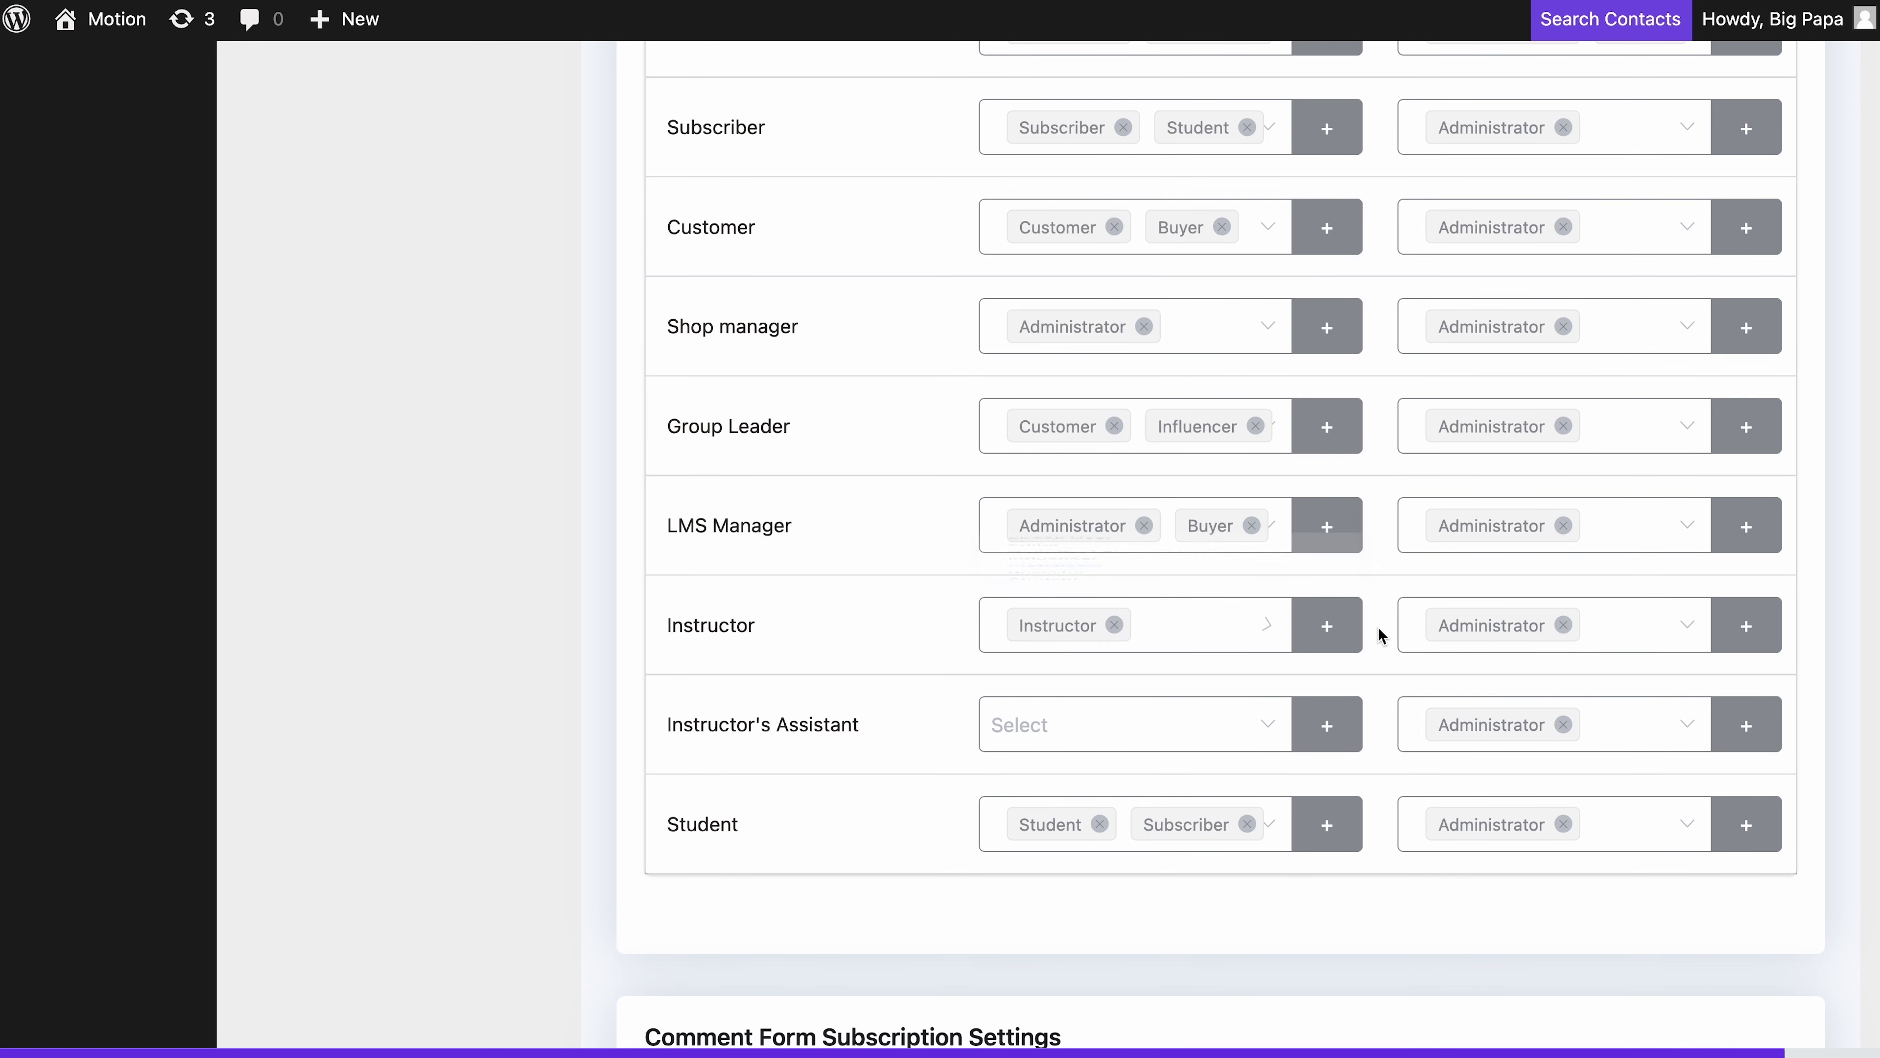
click(1693, 625)
click(1616, 531)
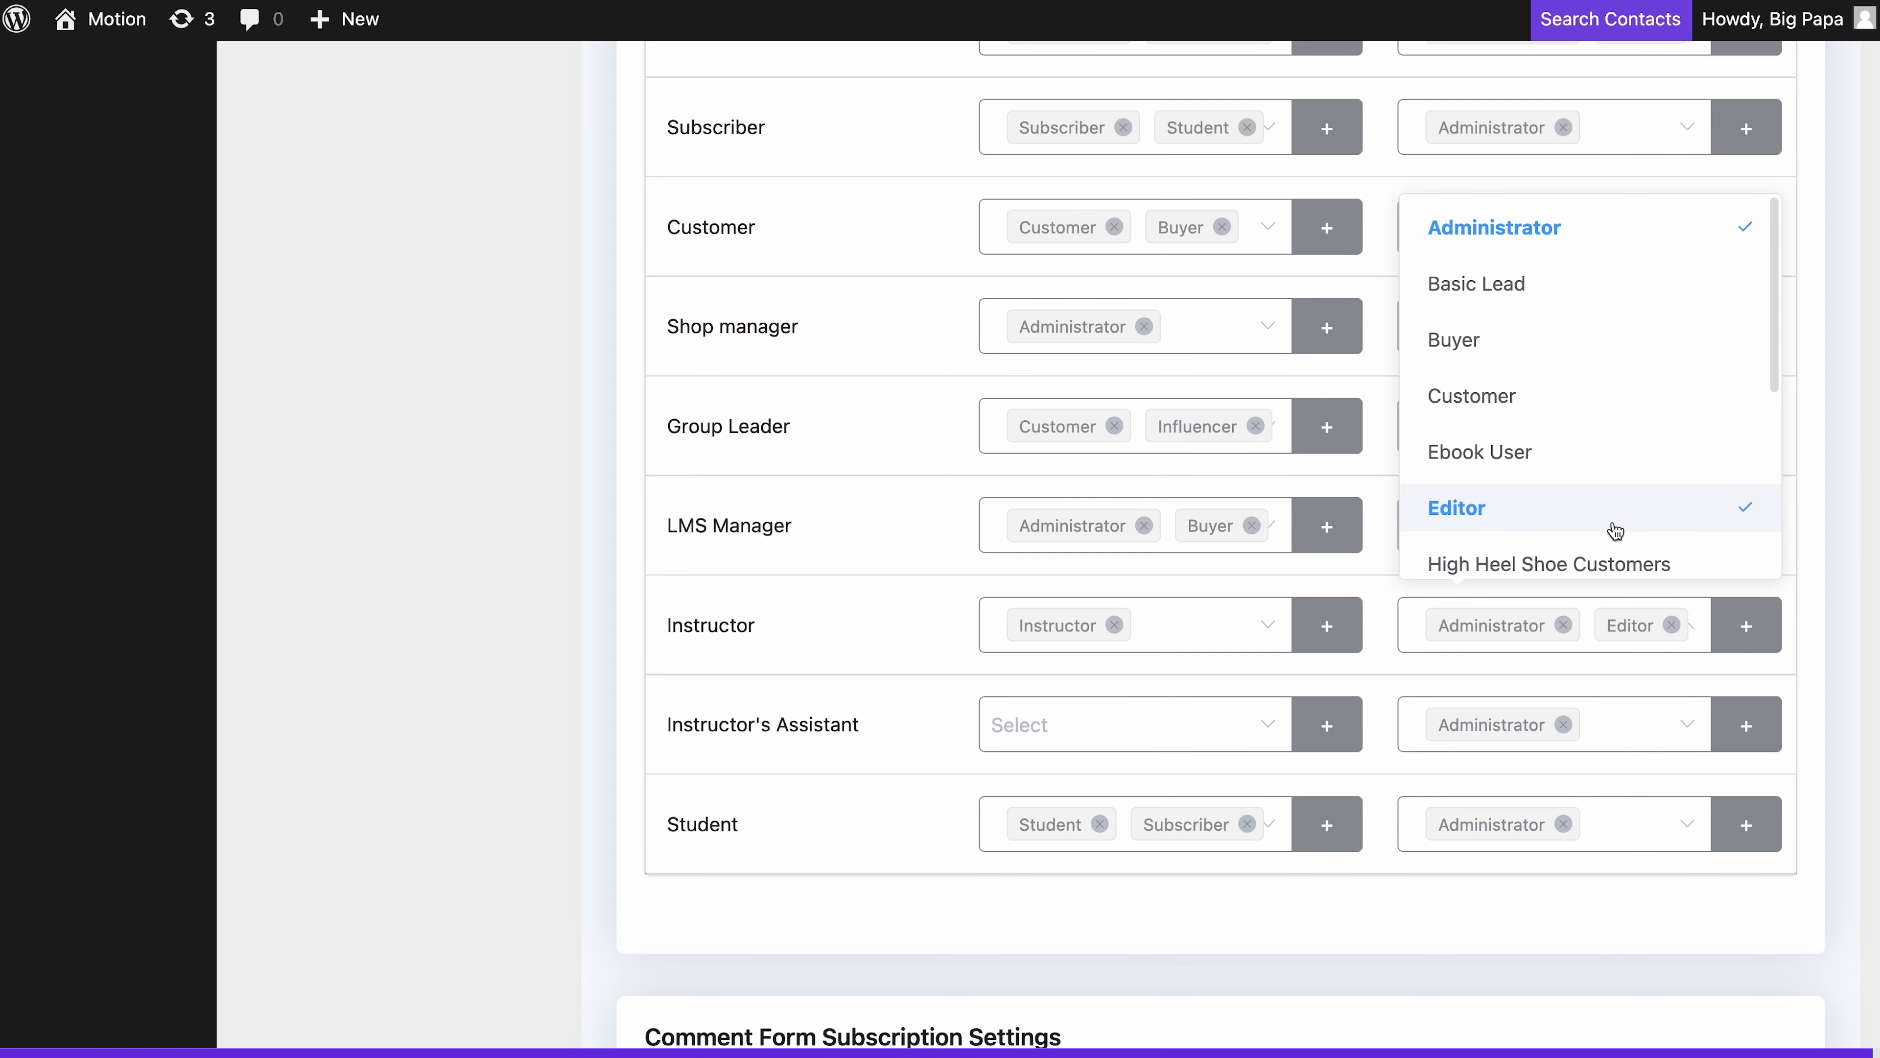
click(1384, 620)
scroll(1384, 622, up, 6)
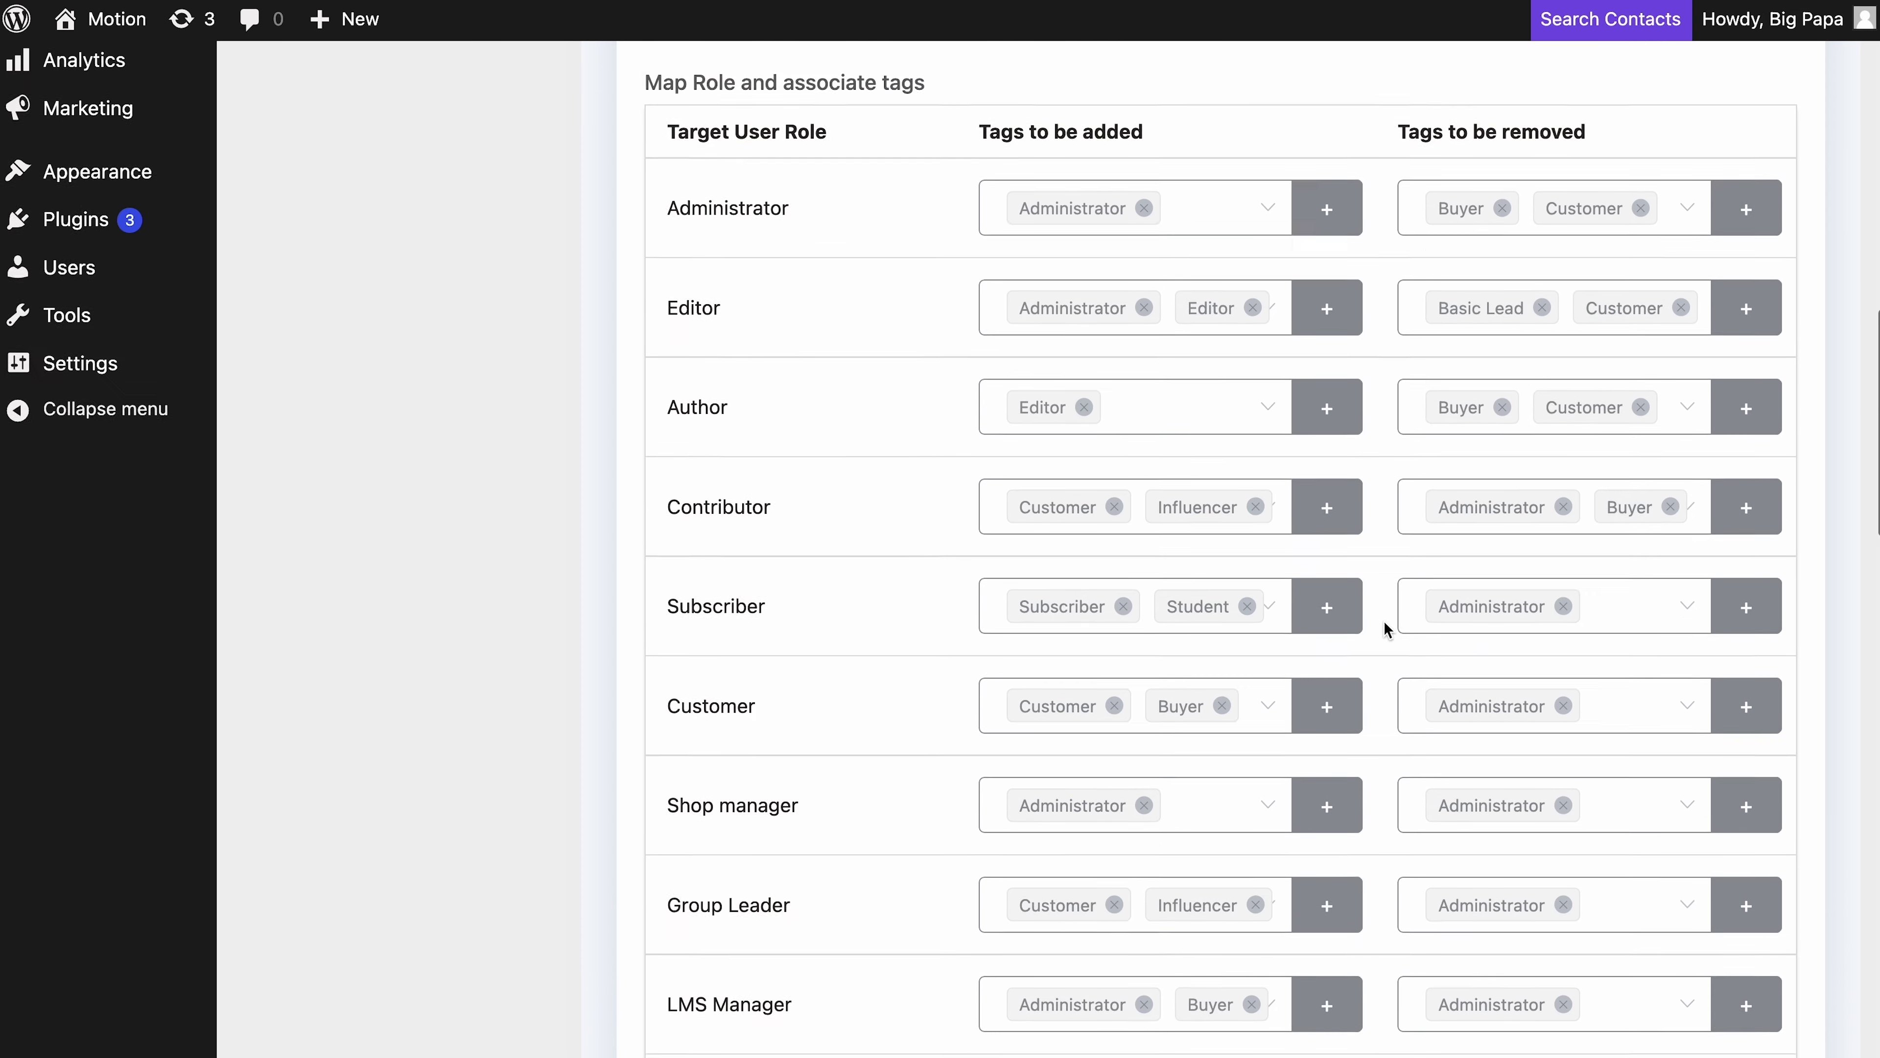
scroll(1387, 628, up, 3)
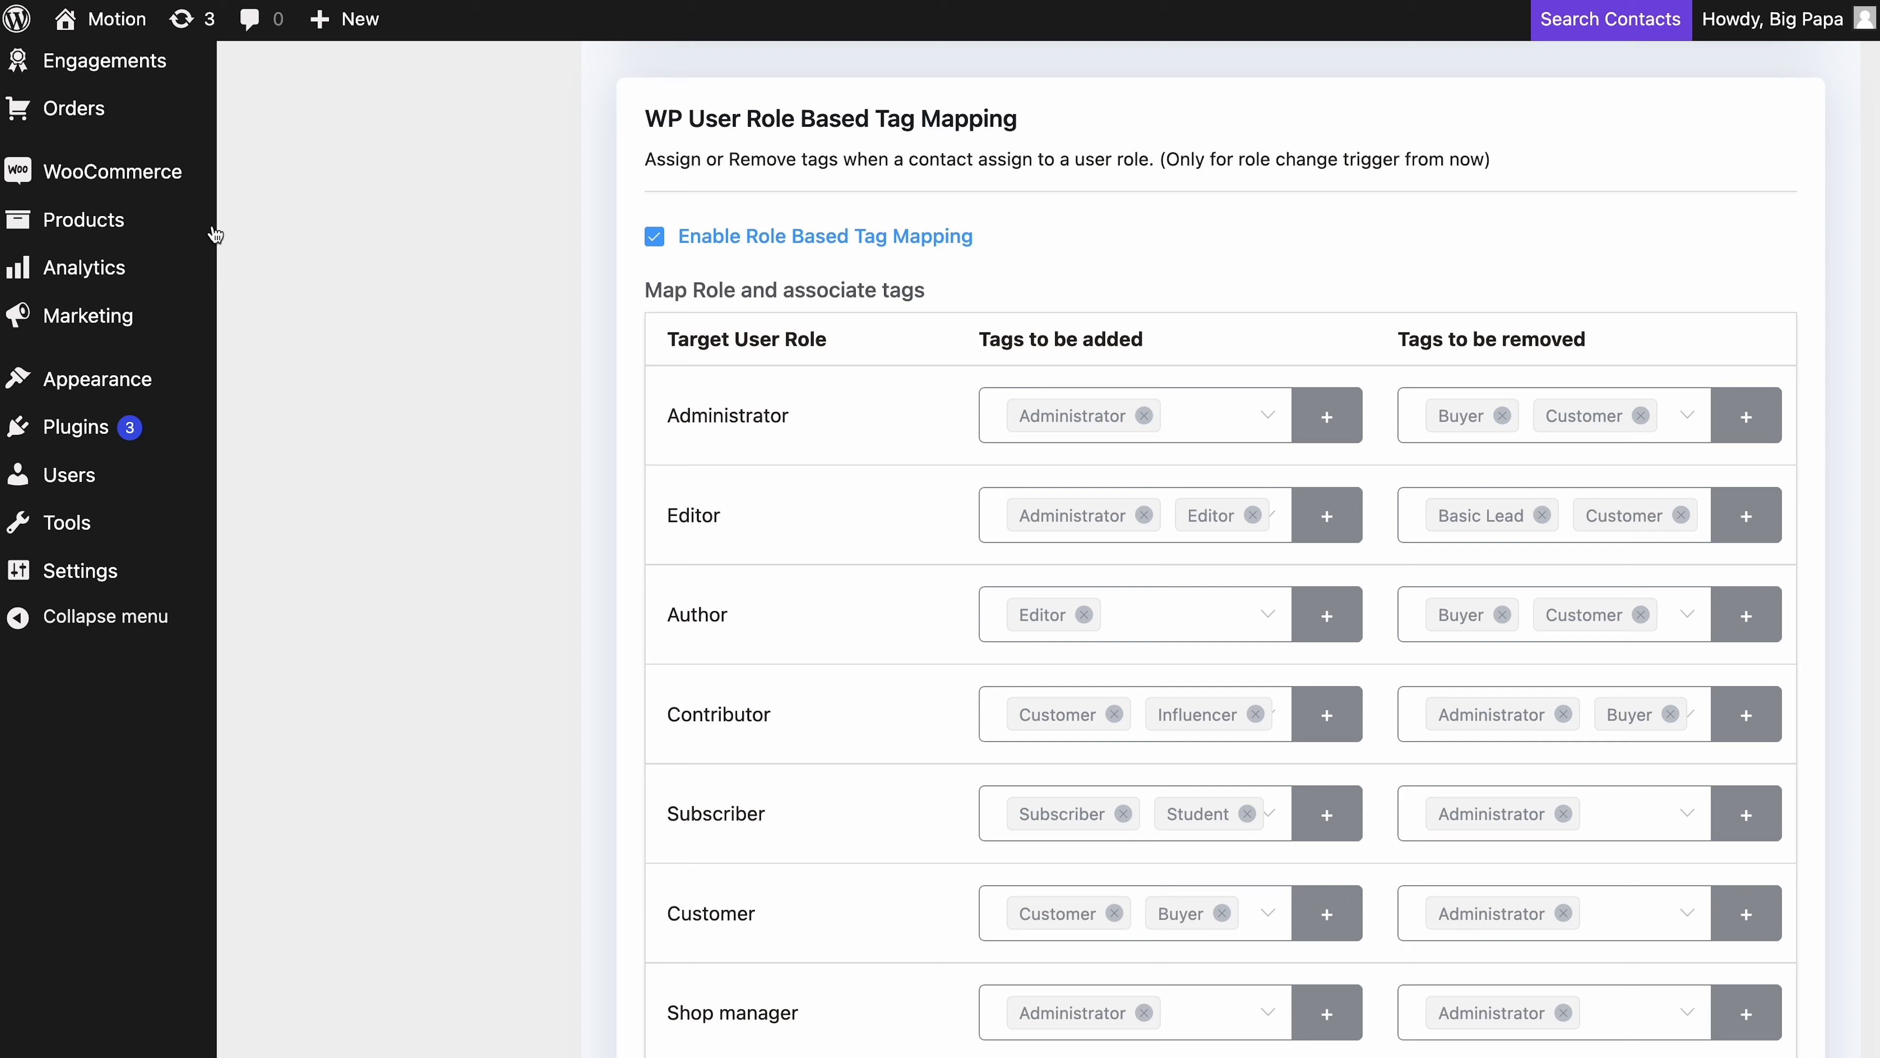
Open WooCommerce's All Products list and scroll through its 122 products.
mouse_move(155, 219)
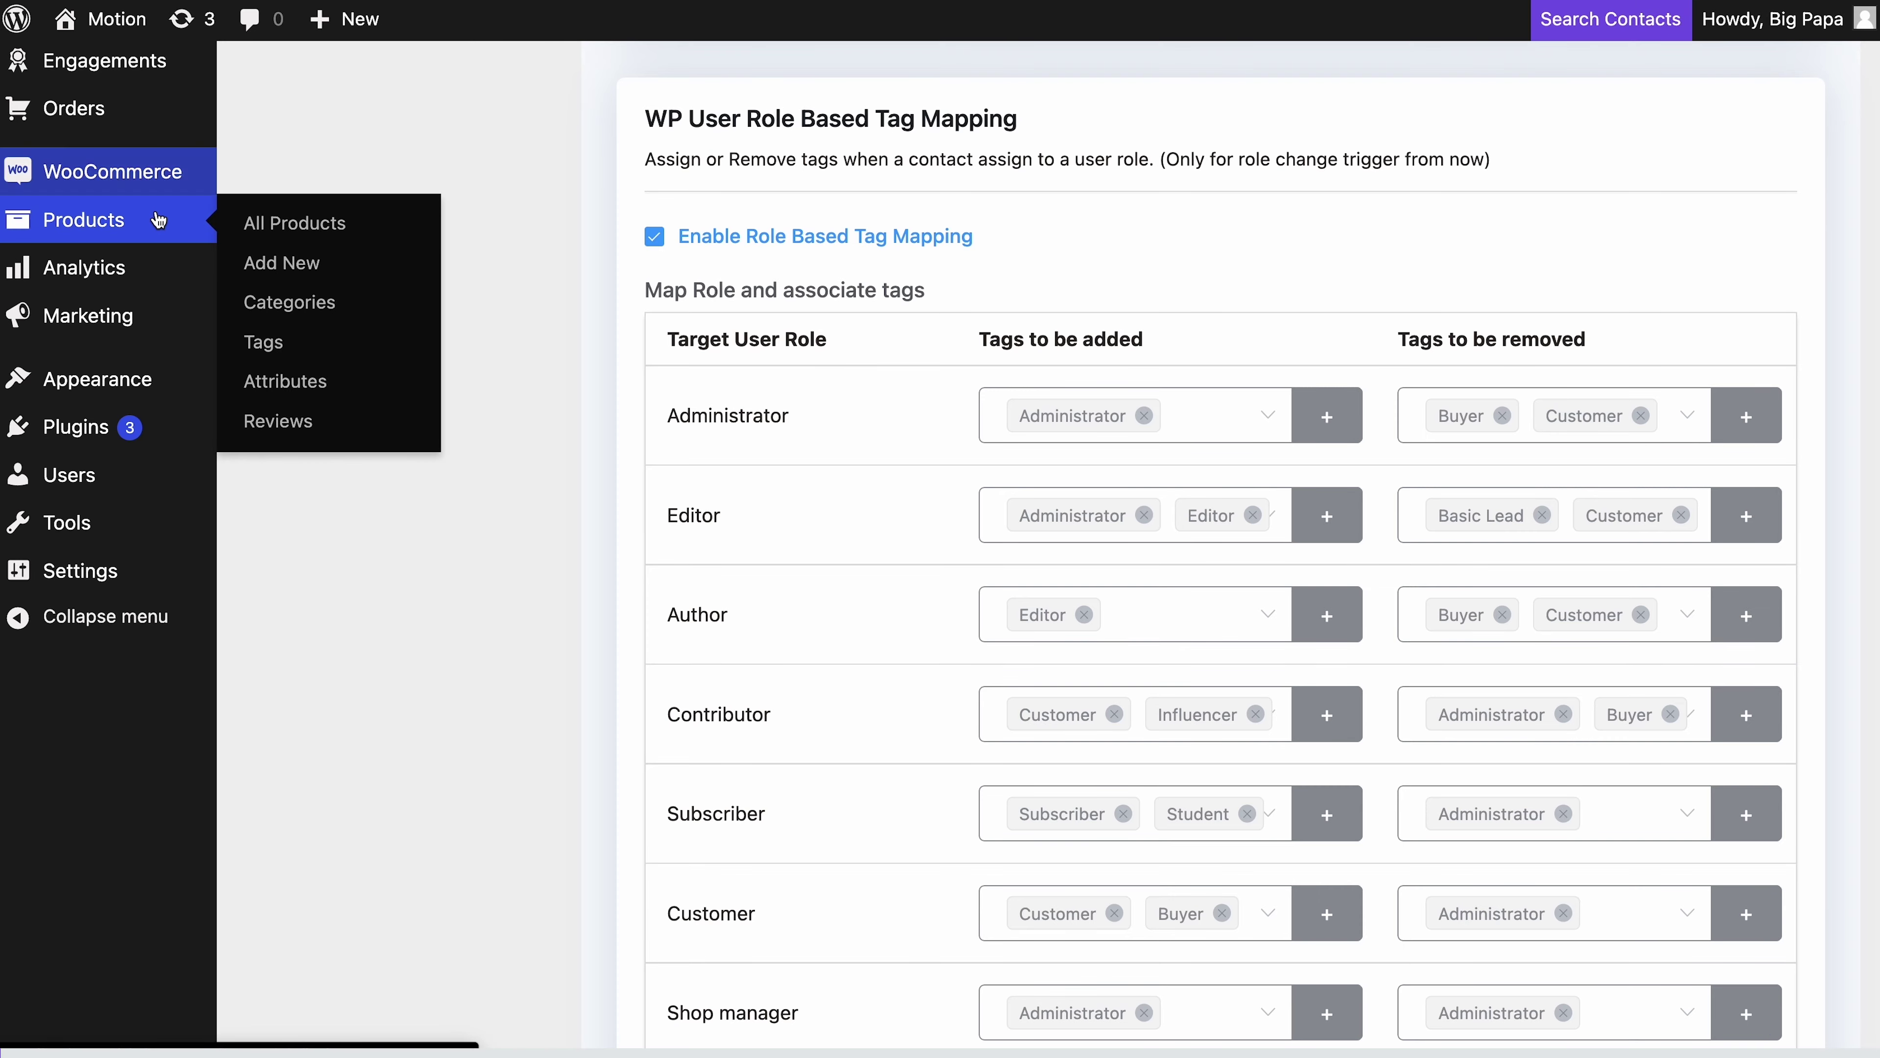
click(265, 226)
scroll(265, 231, down, 6)
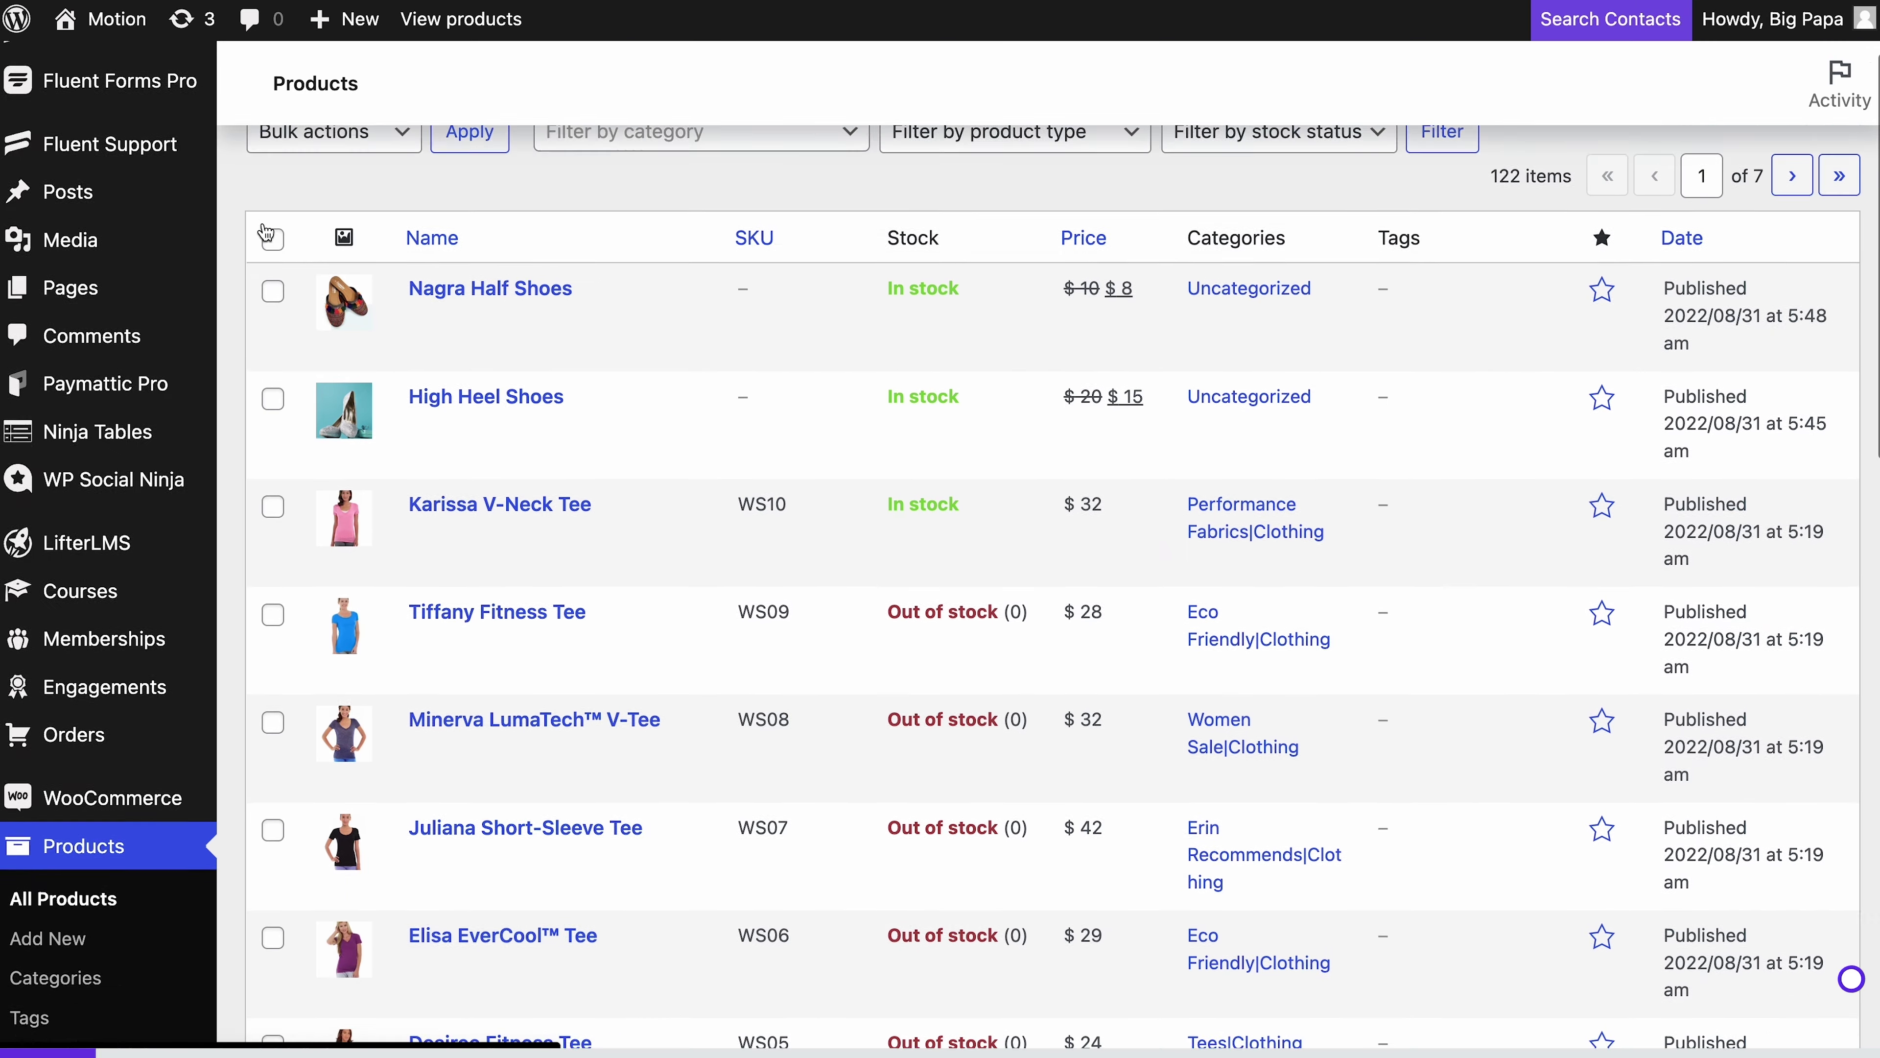
scroll(264, 231, down, 7)
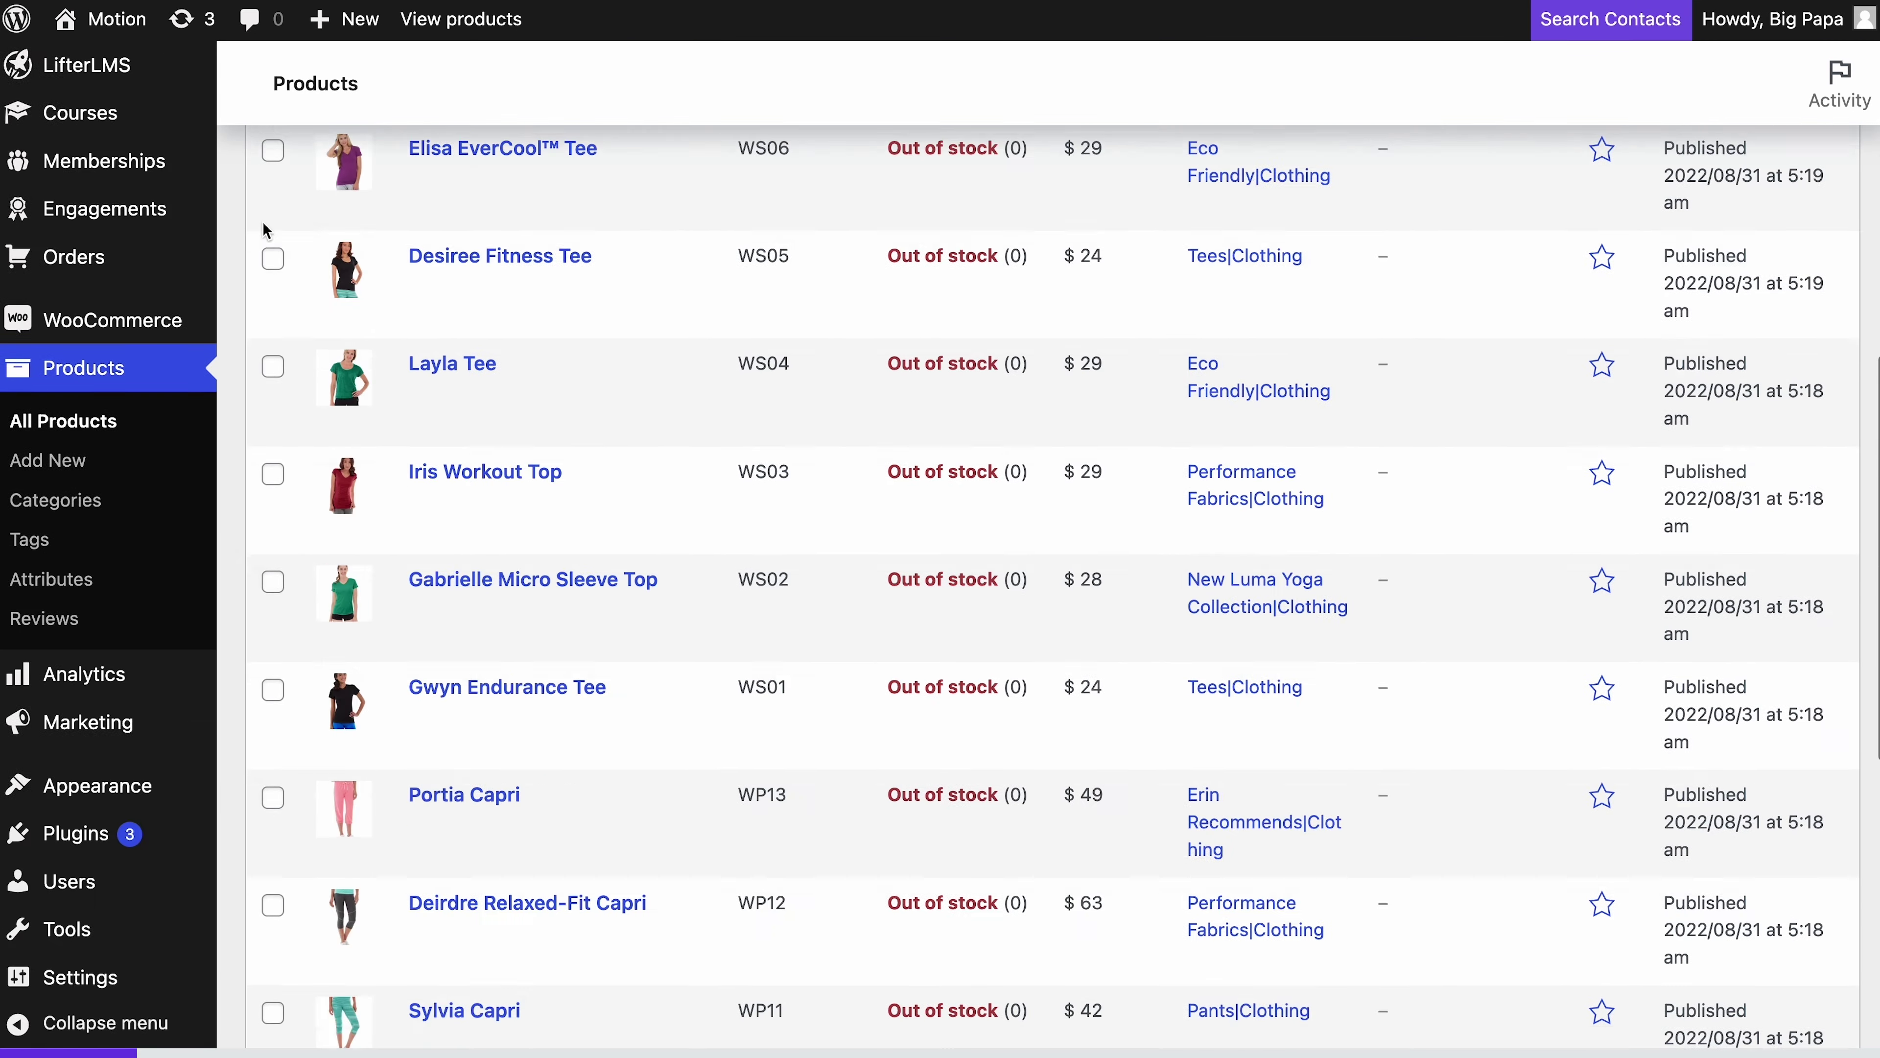
scroll(894, 460, up, 13)
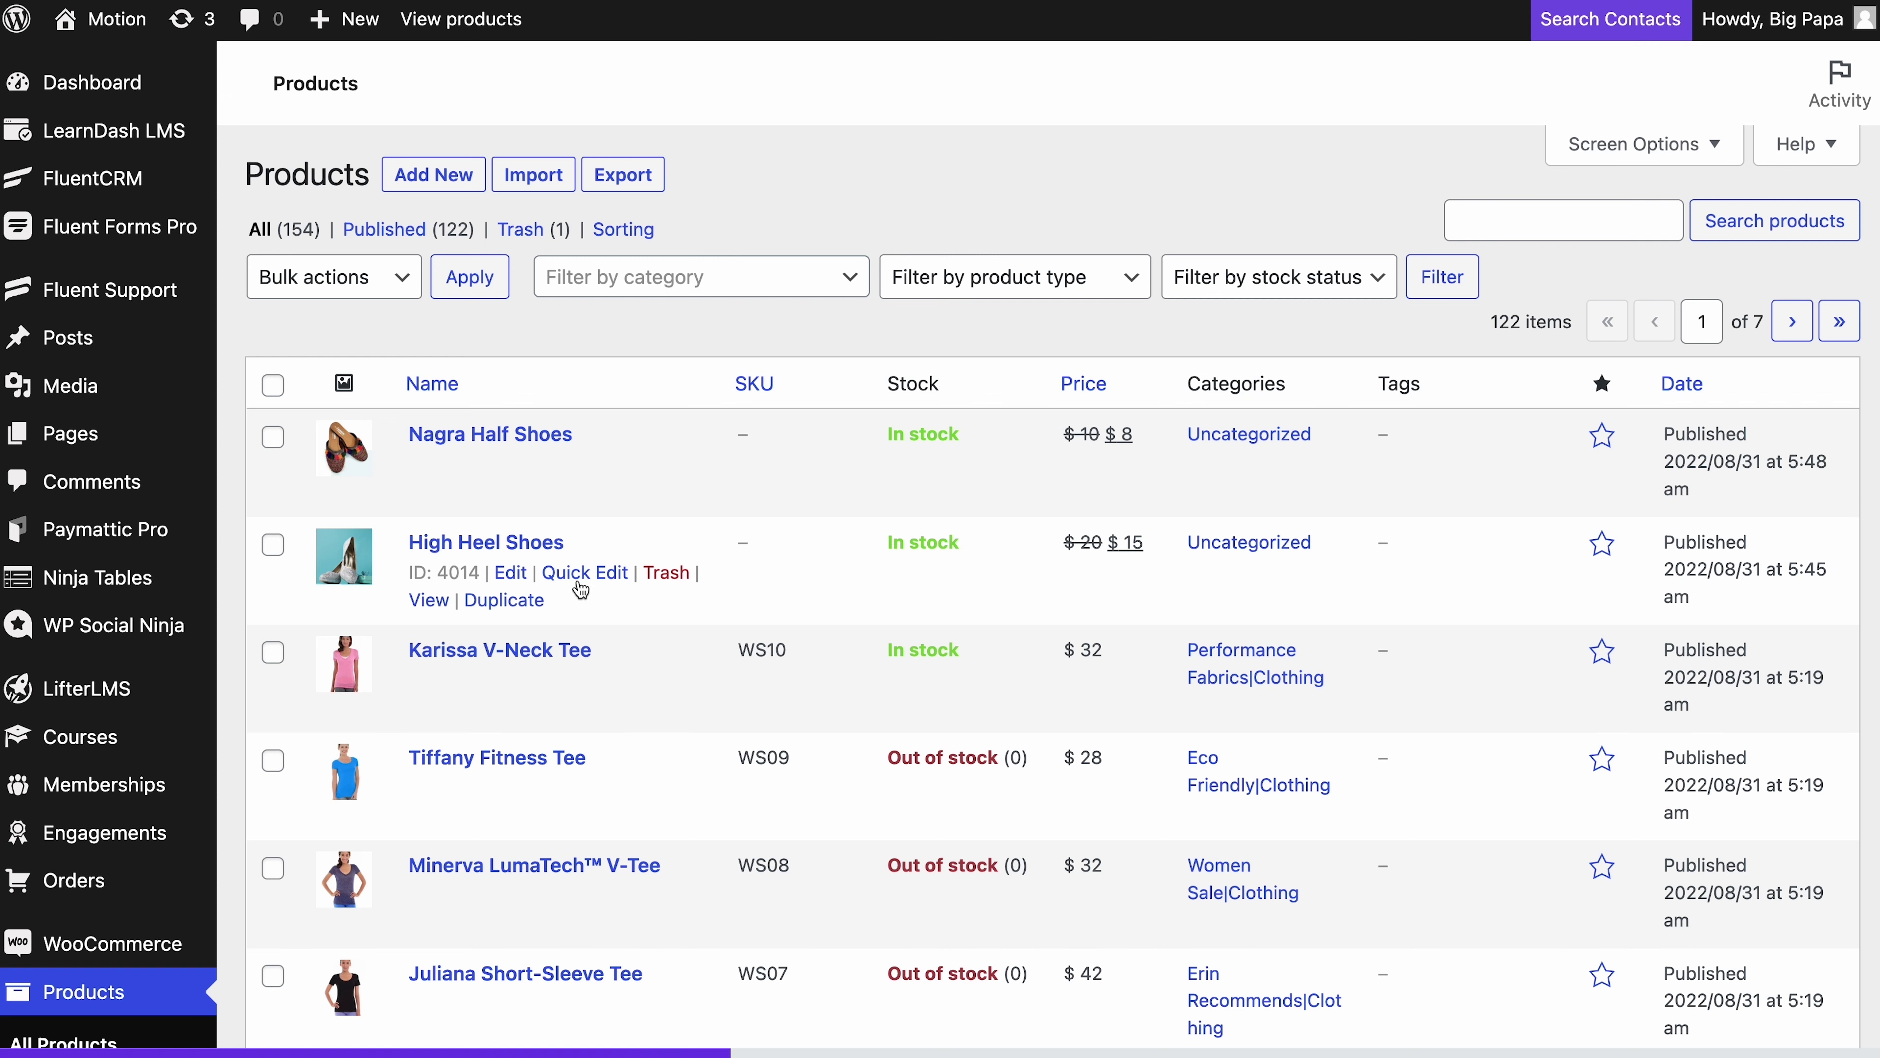
On High Heel Shoes, make purchases add High Heel Shoe Customers and remove Basic Lead.
click(520, 574)
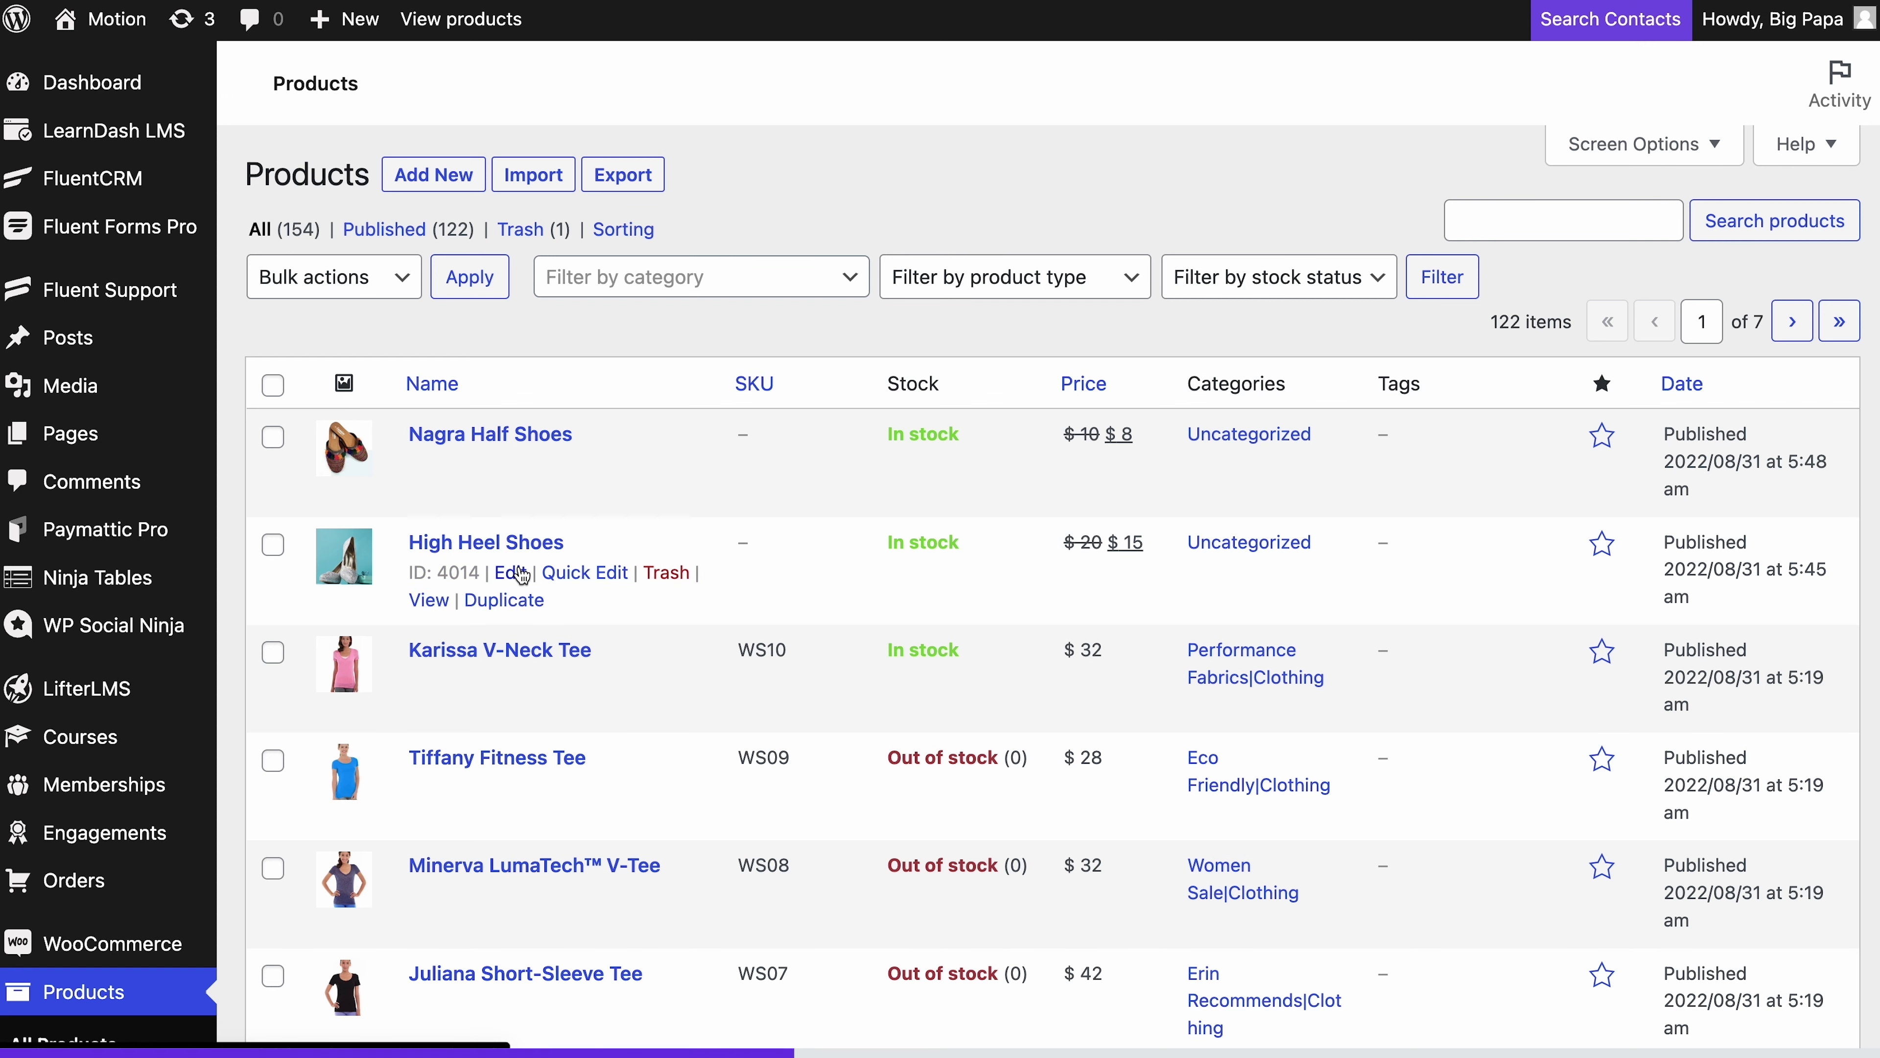
scroll(511, 579, down, 5)
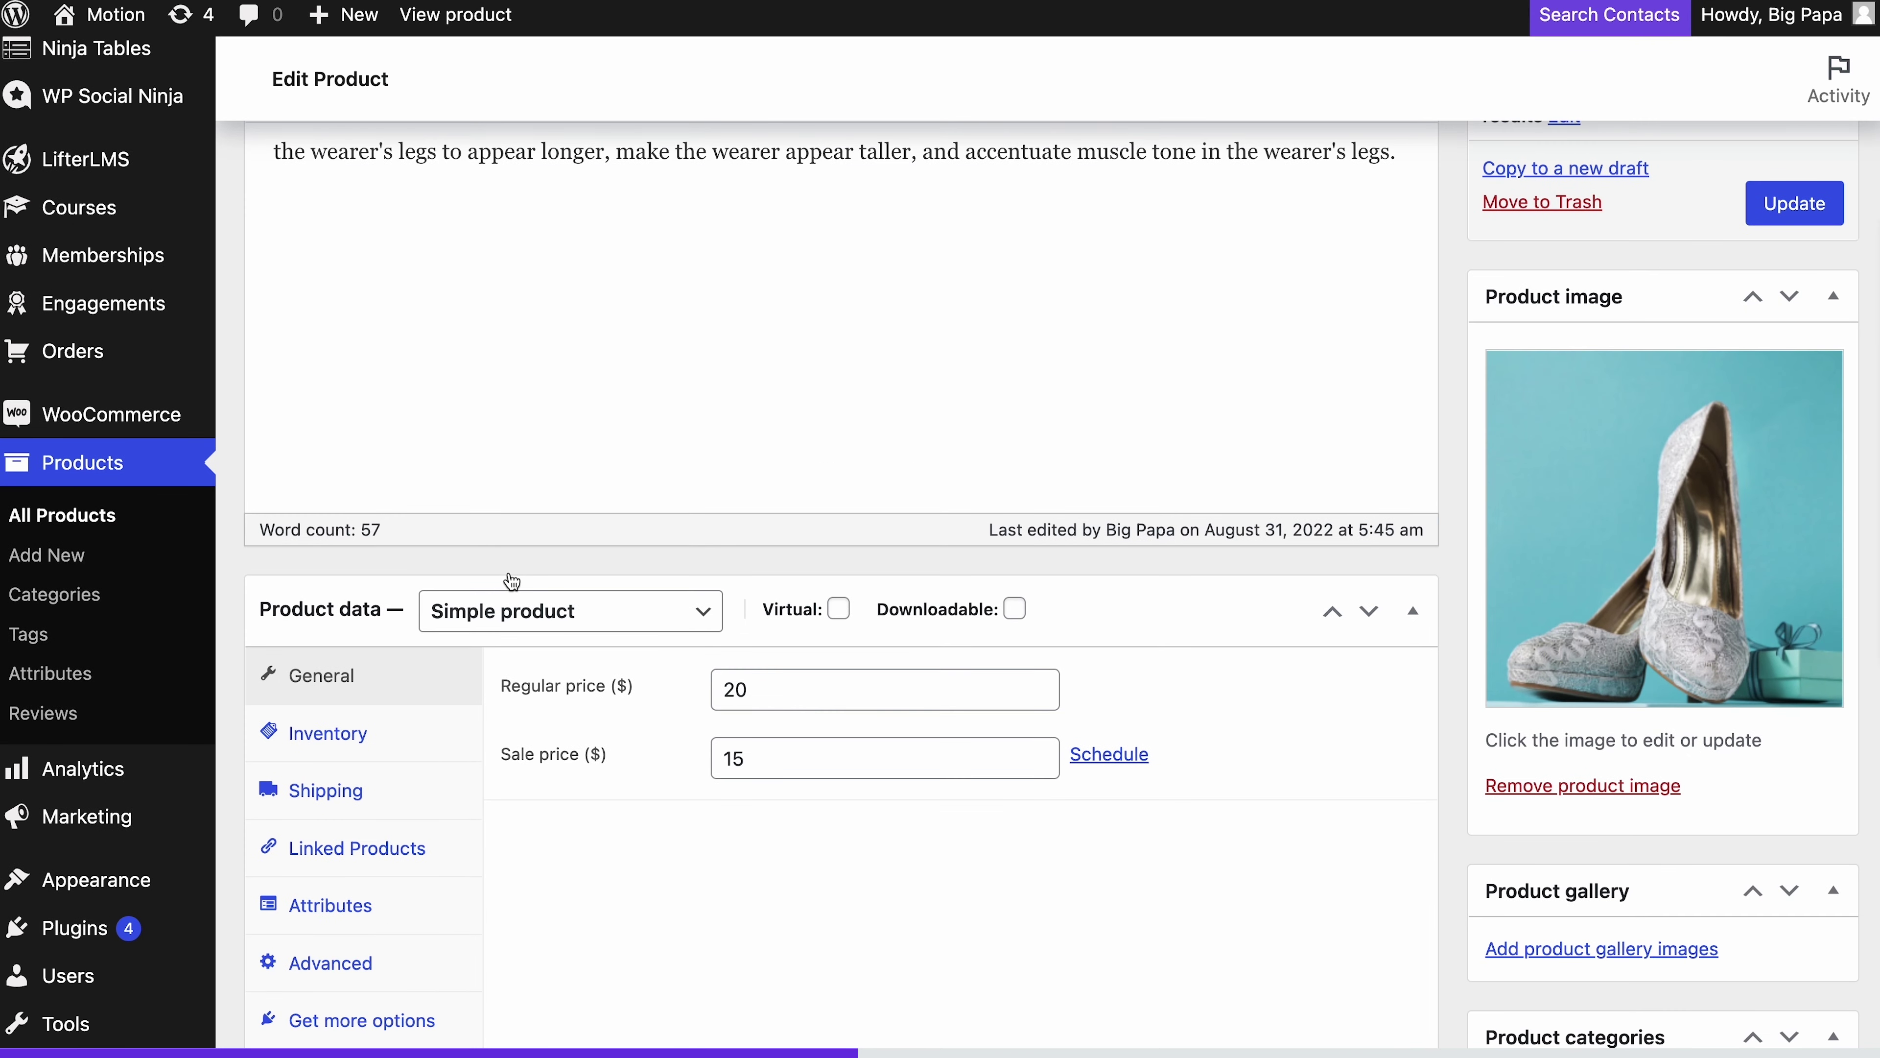
scroll(510, 579, down, 5)
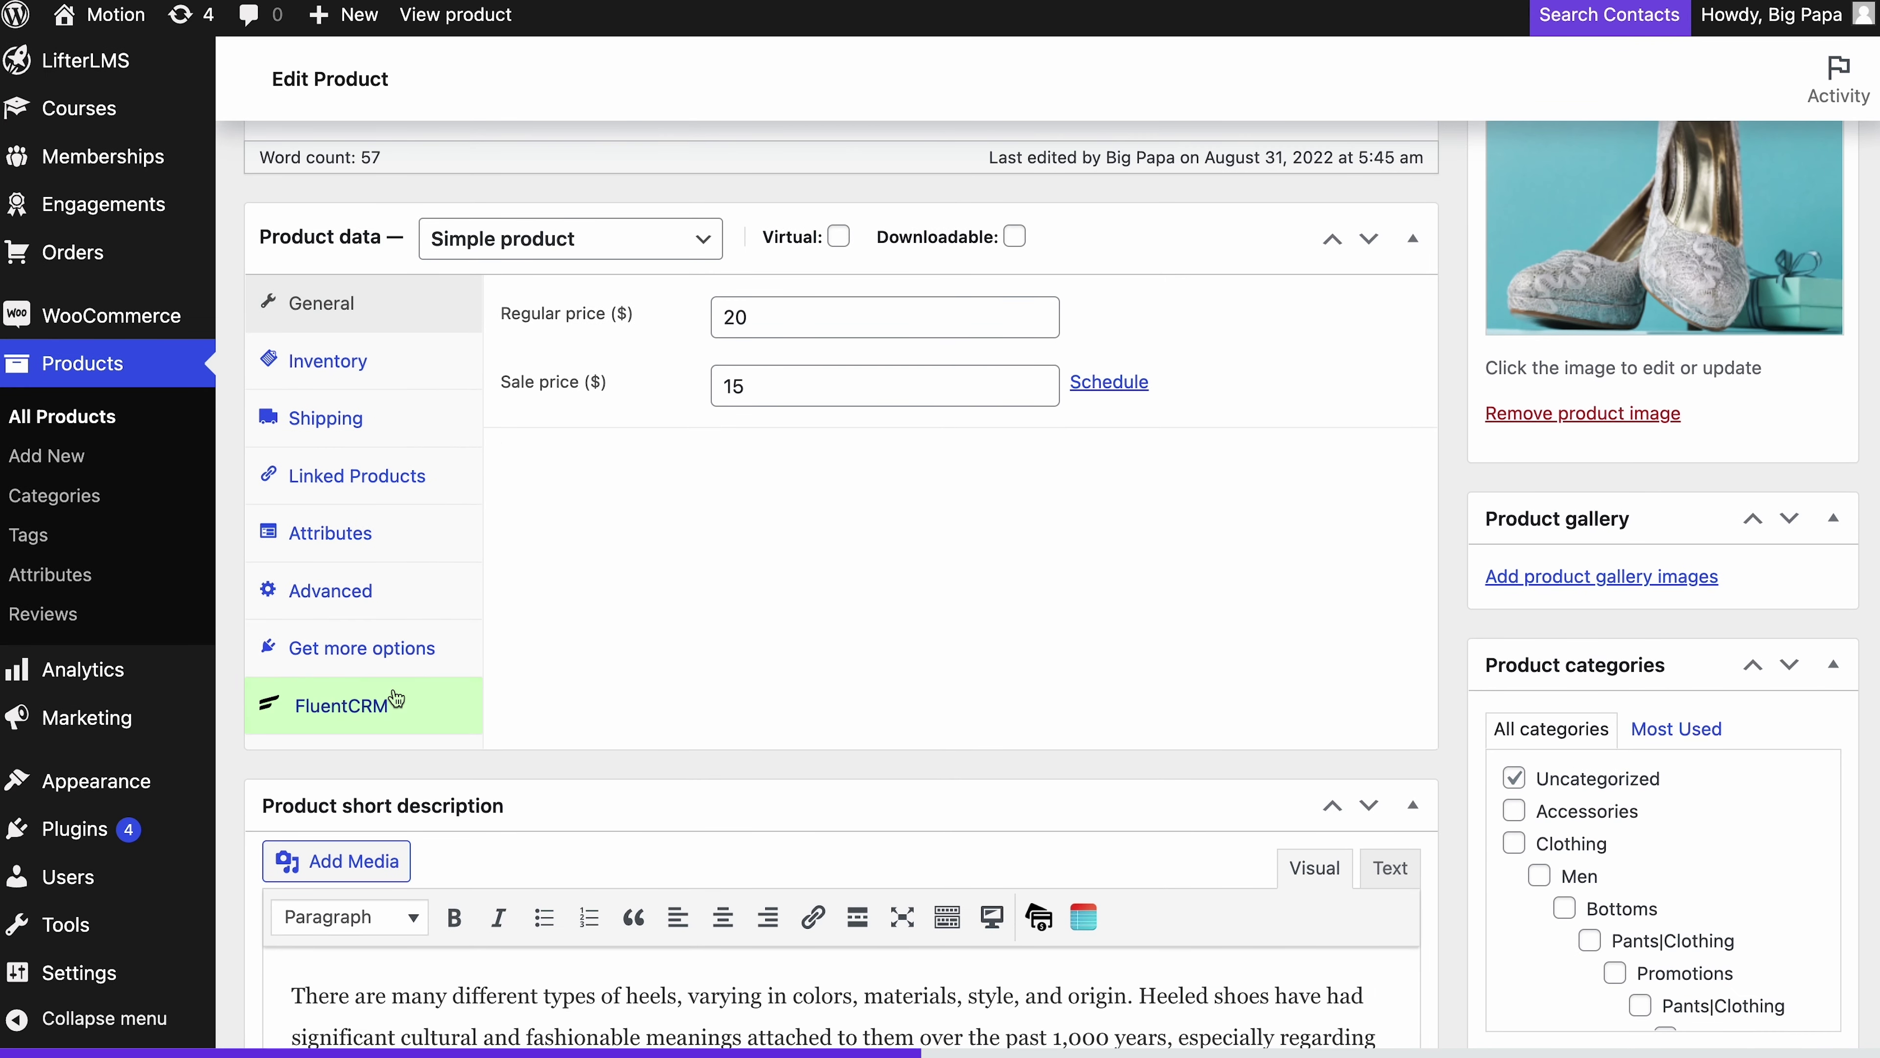
click(398, 700)
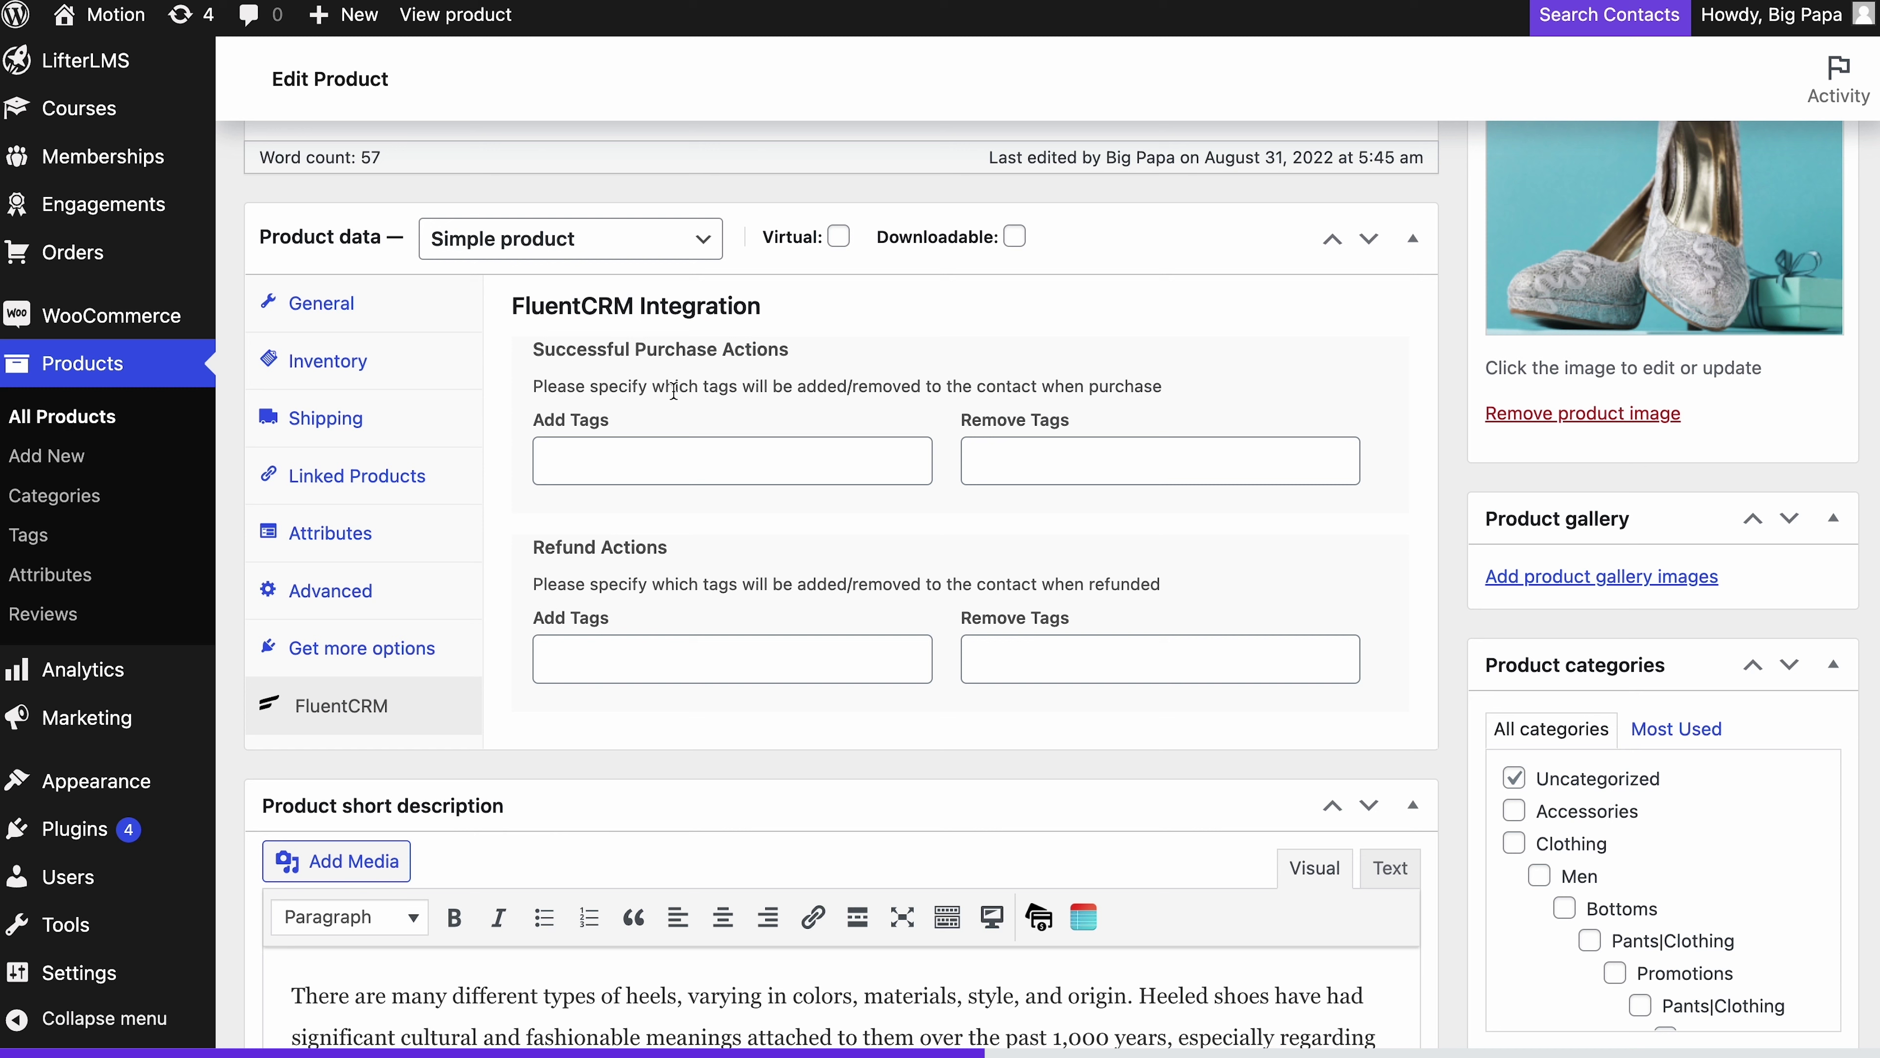
click(654, 462)
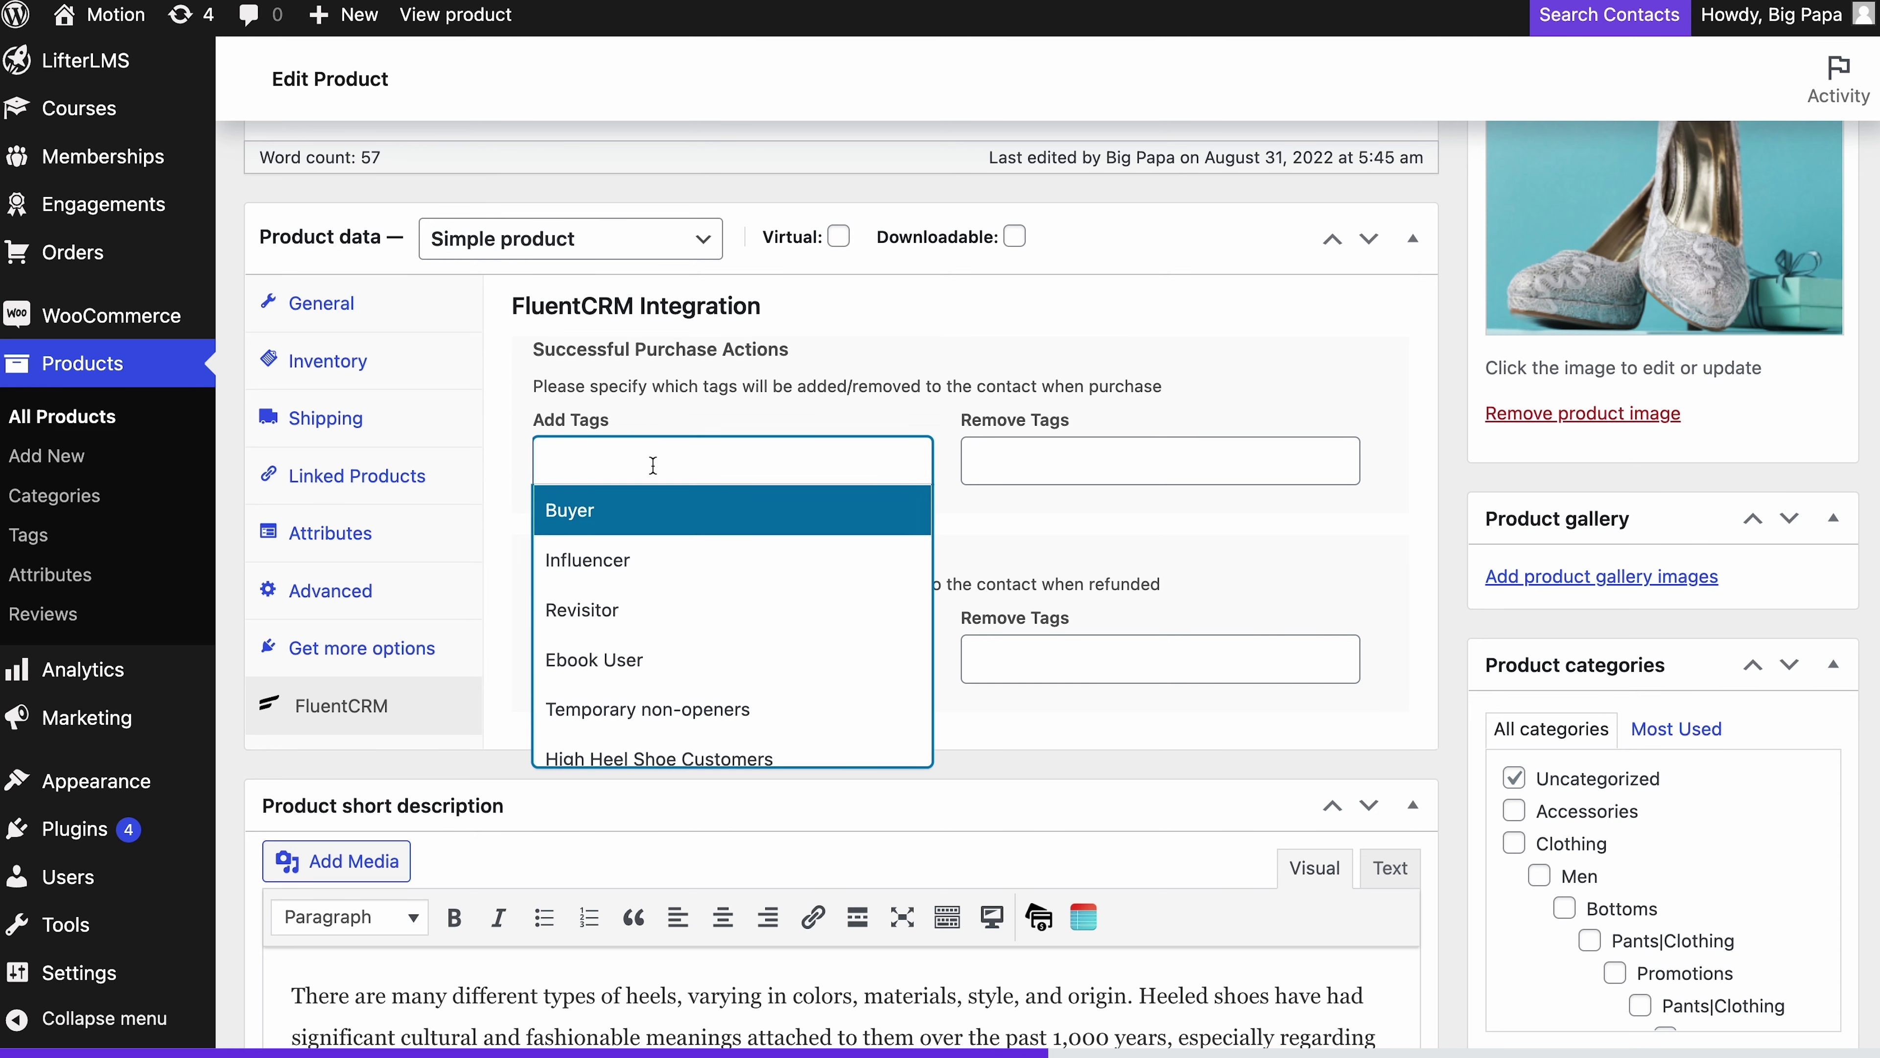
scroll(652, 593, down, 2)
click(655, 642)
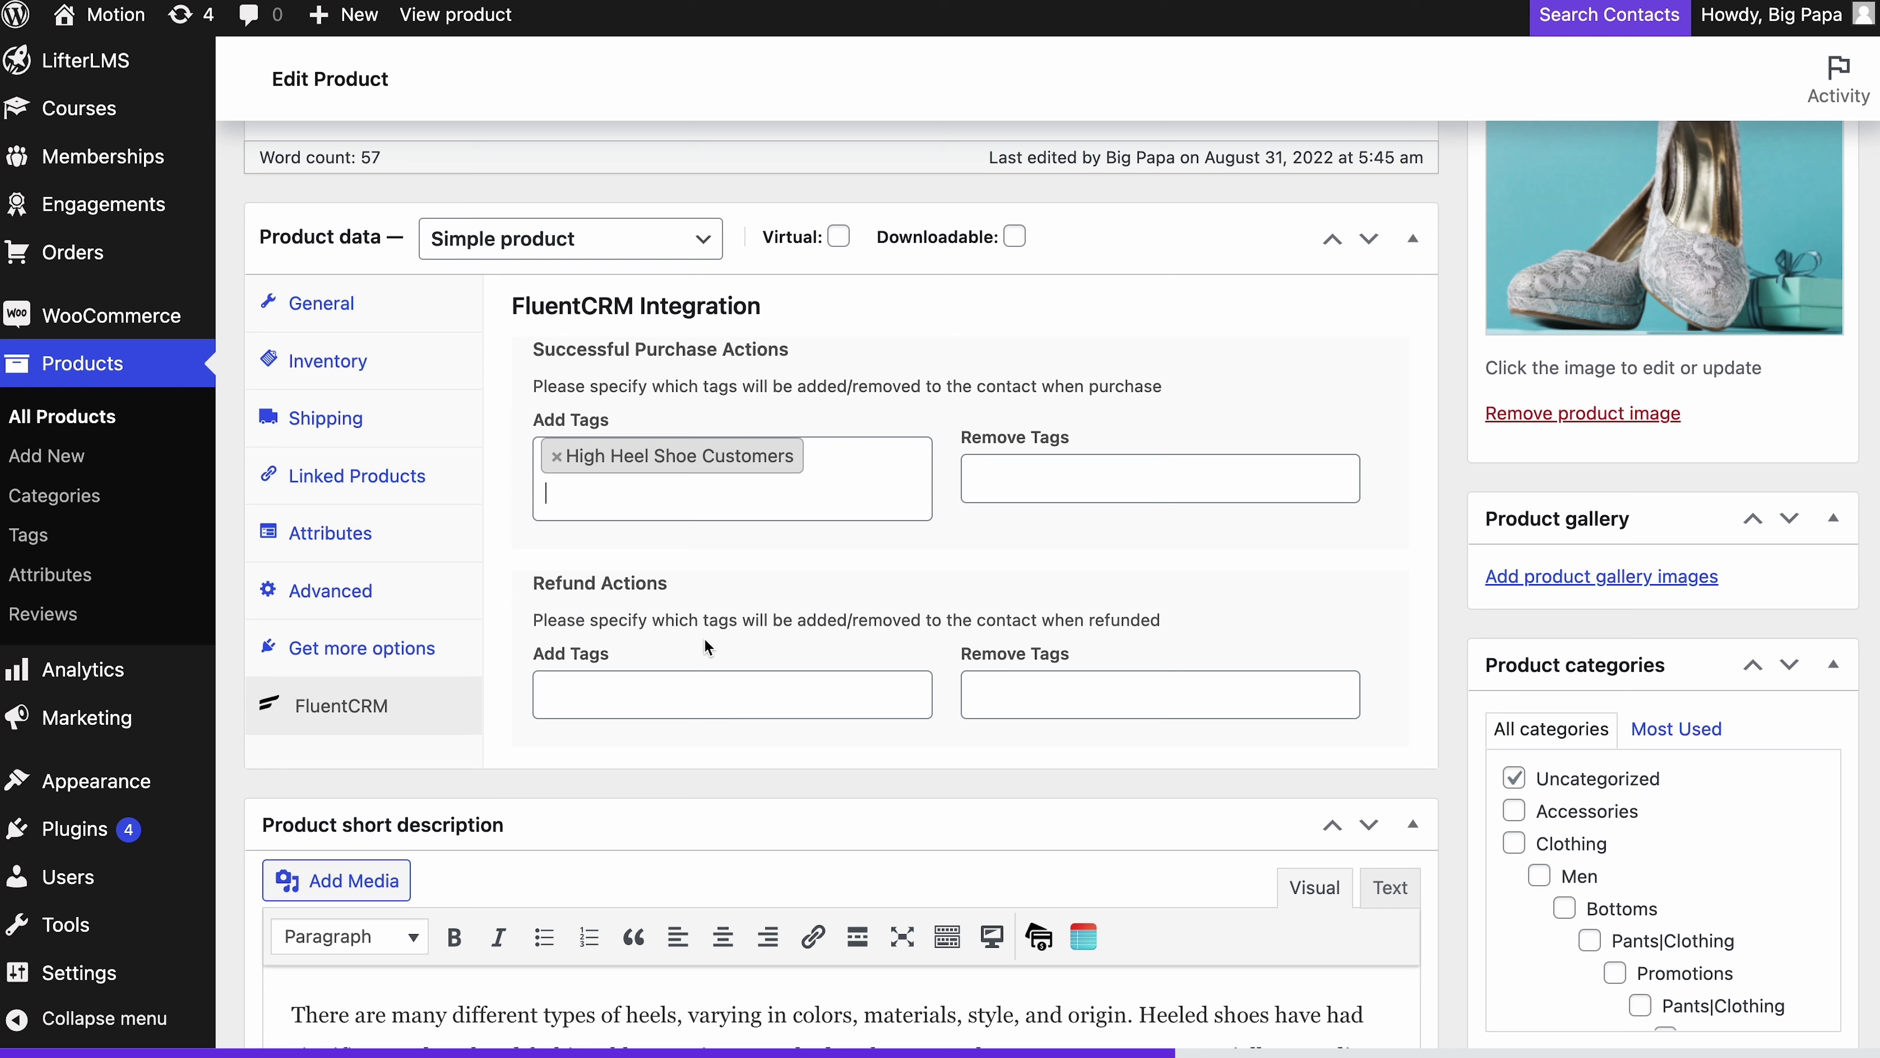
click(992, 468)
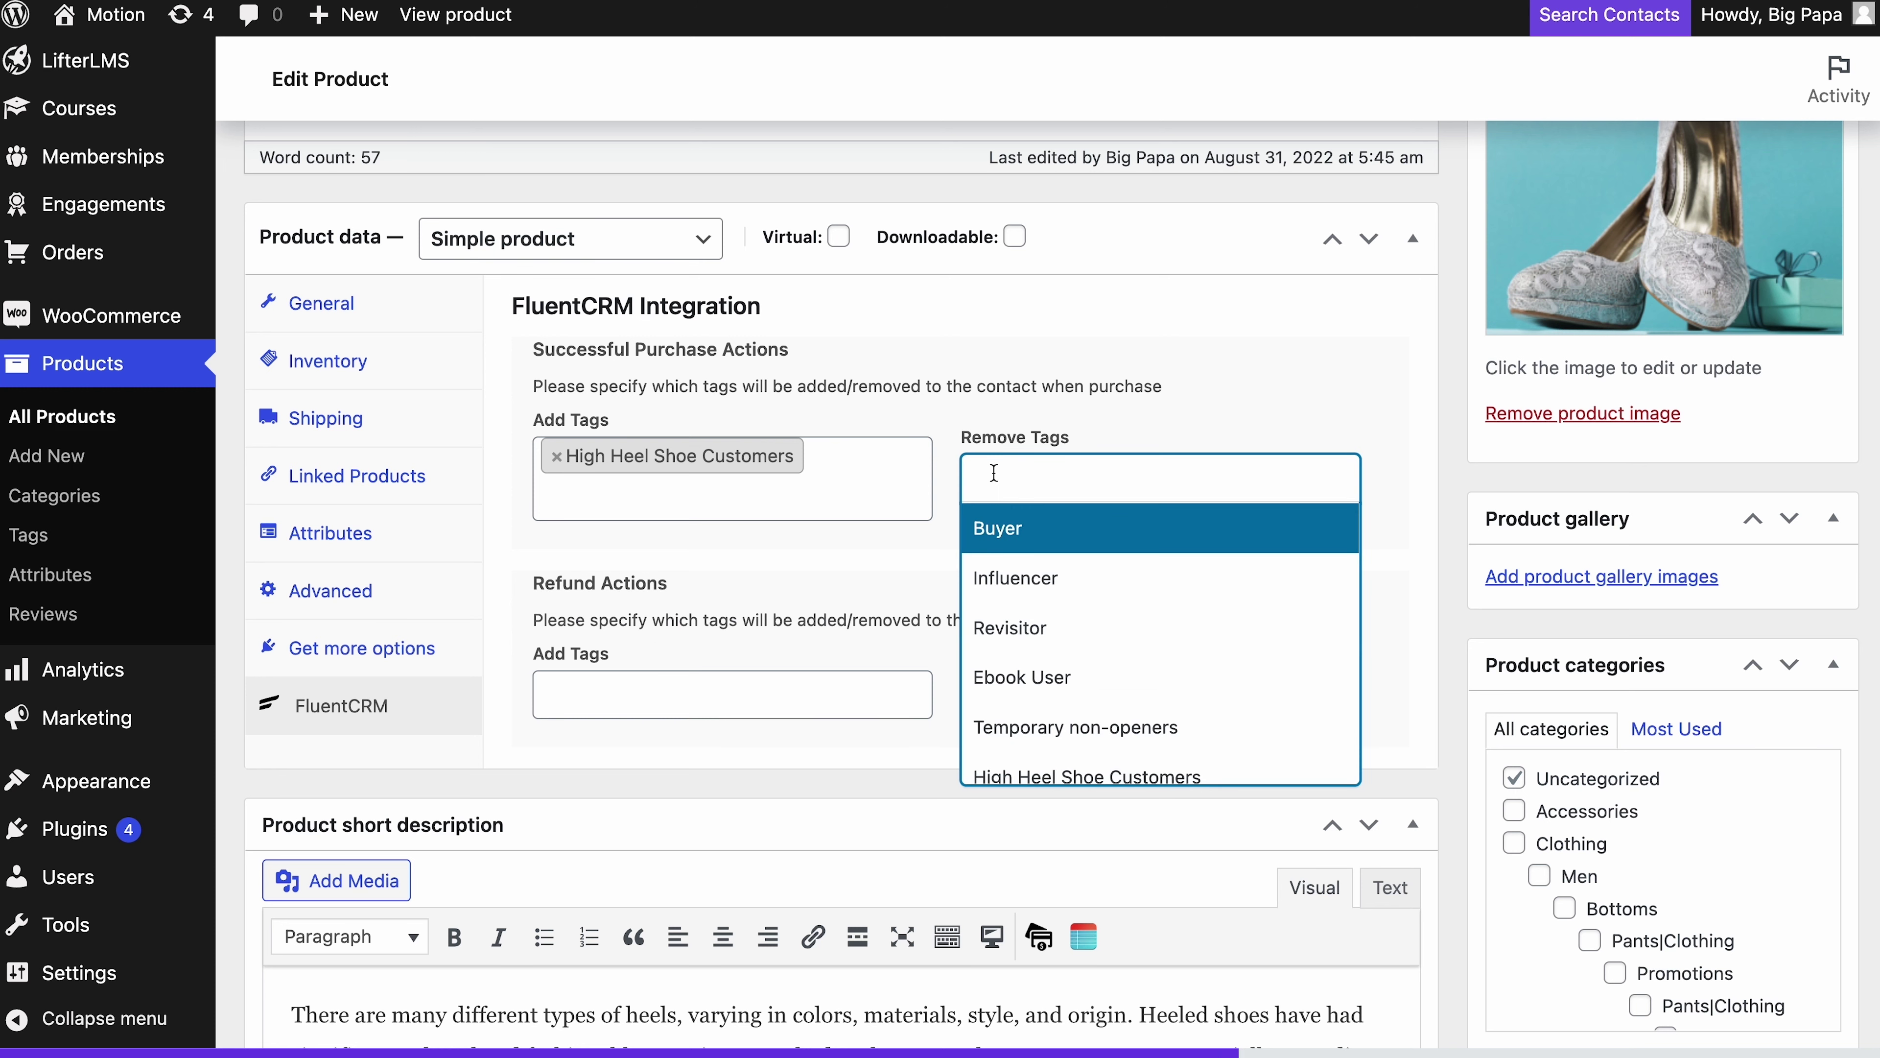
scroll(1005, 587, down, 4)
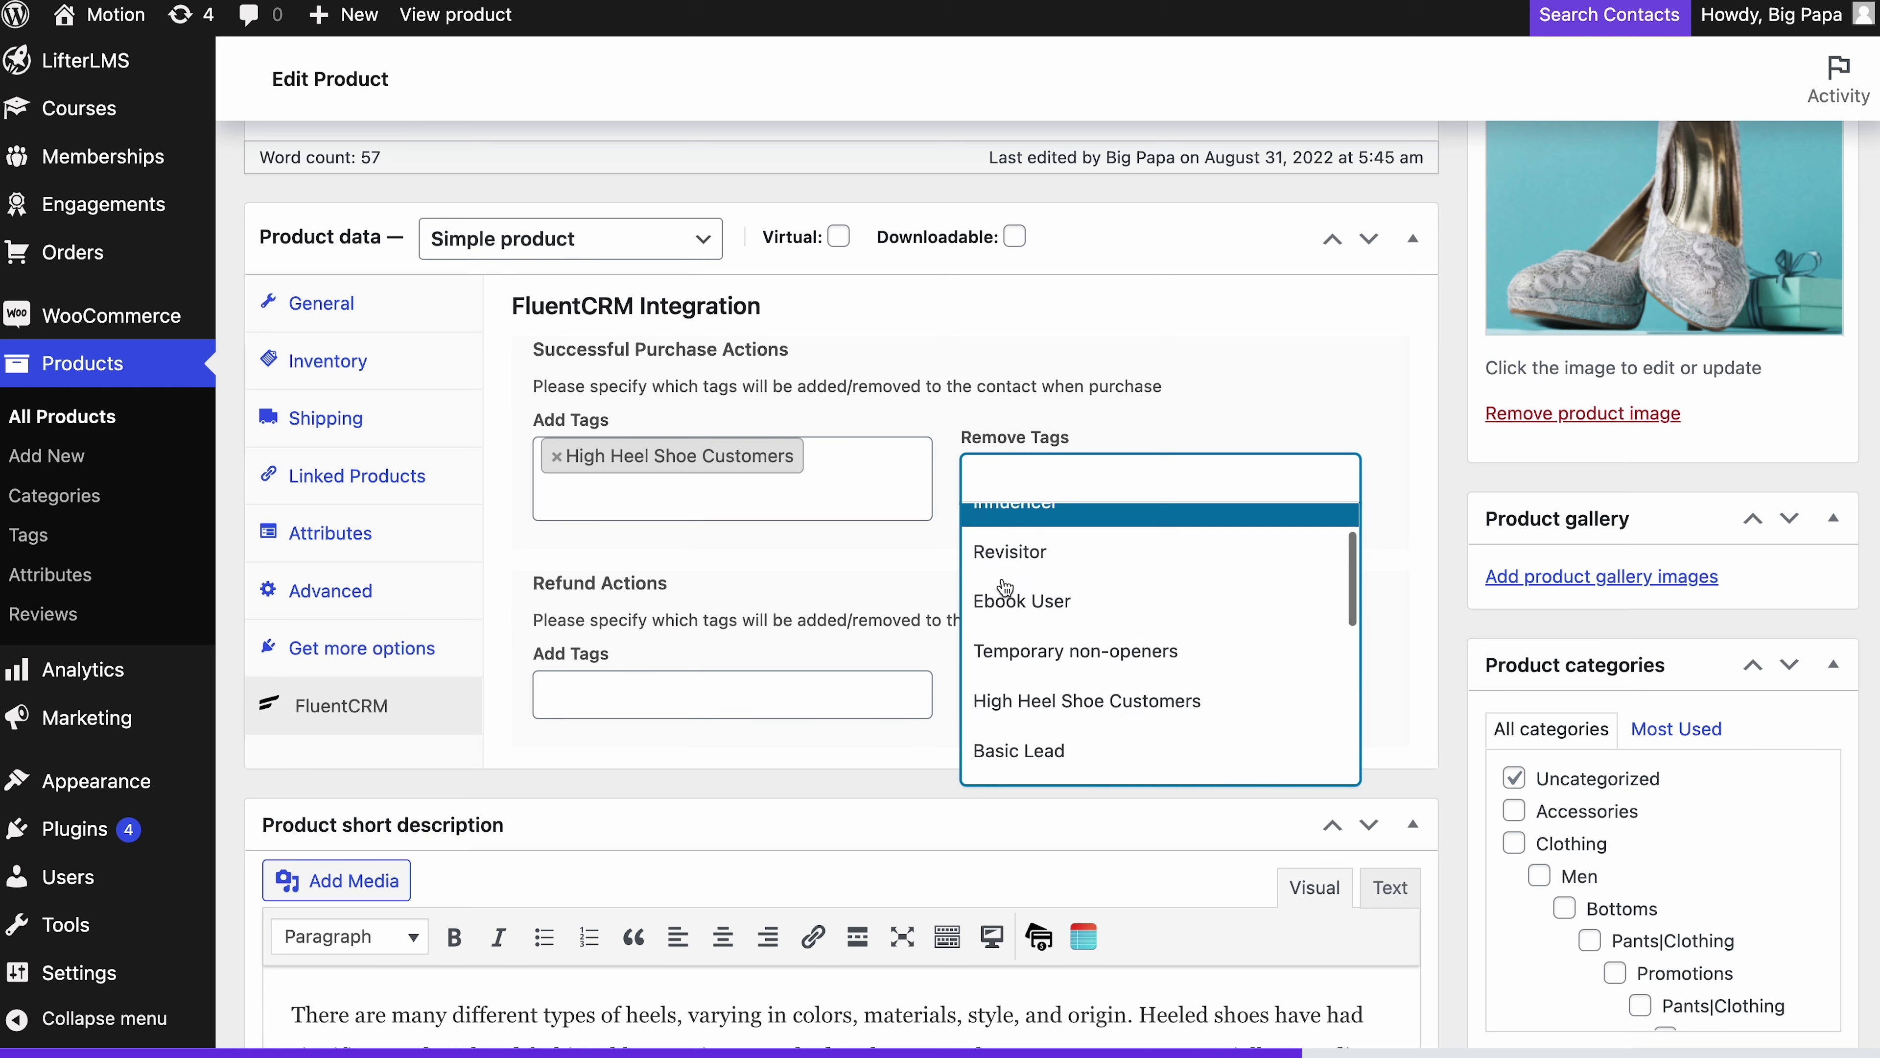
click(1005, 612)
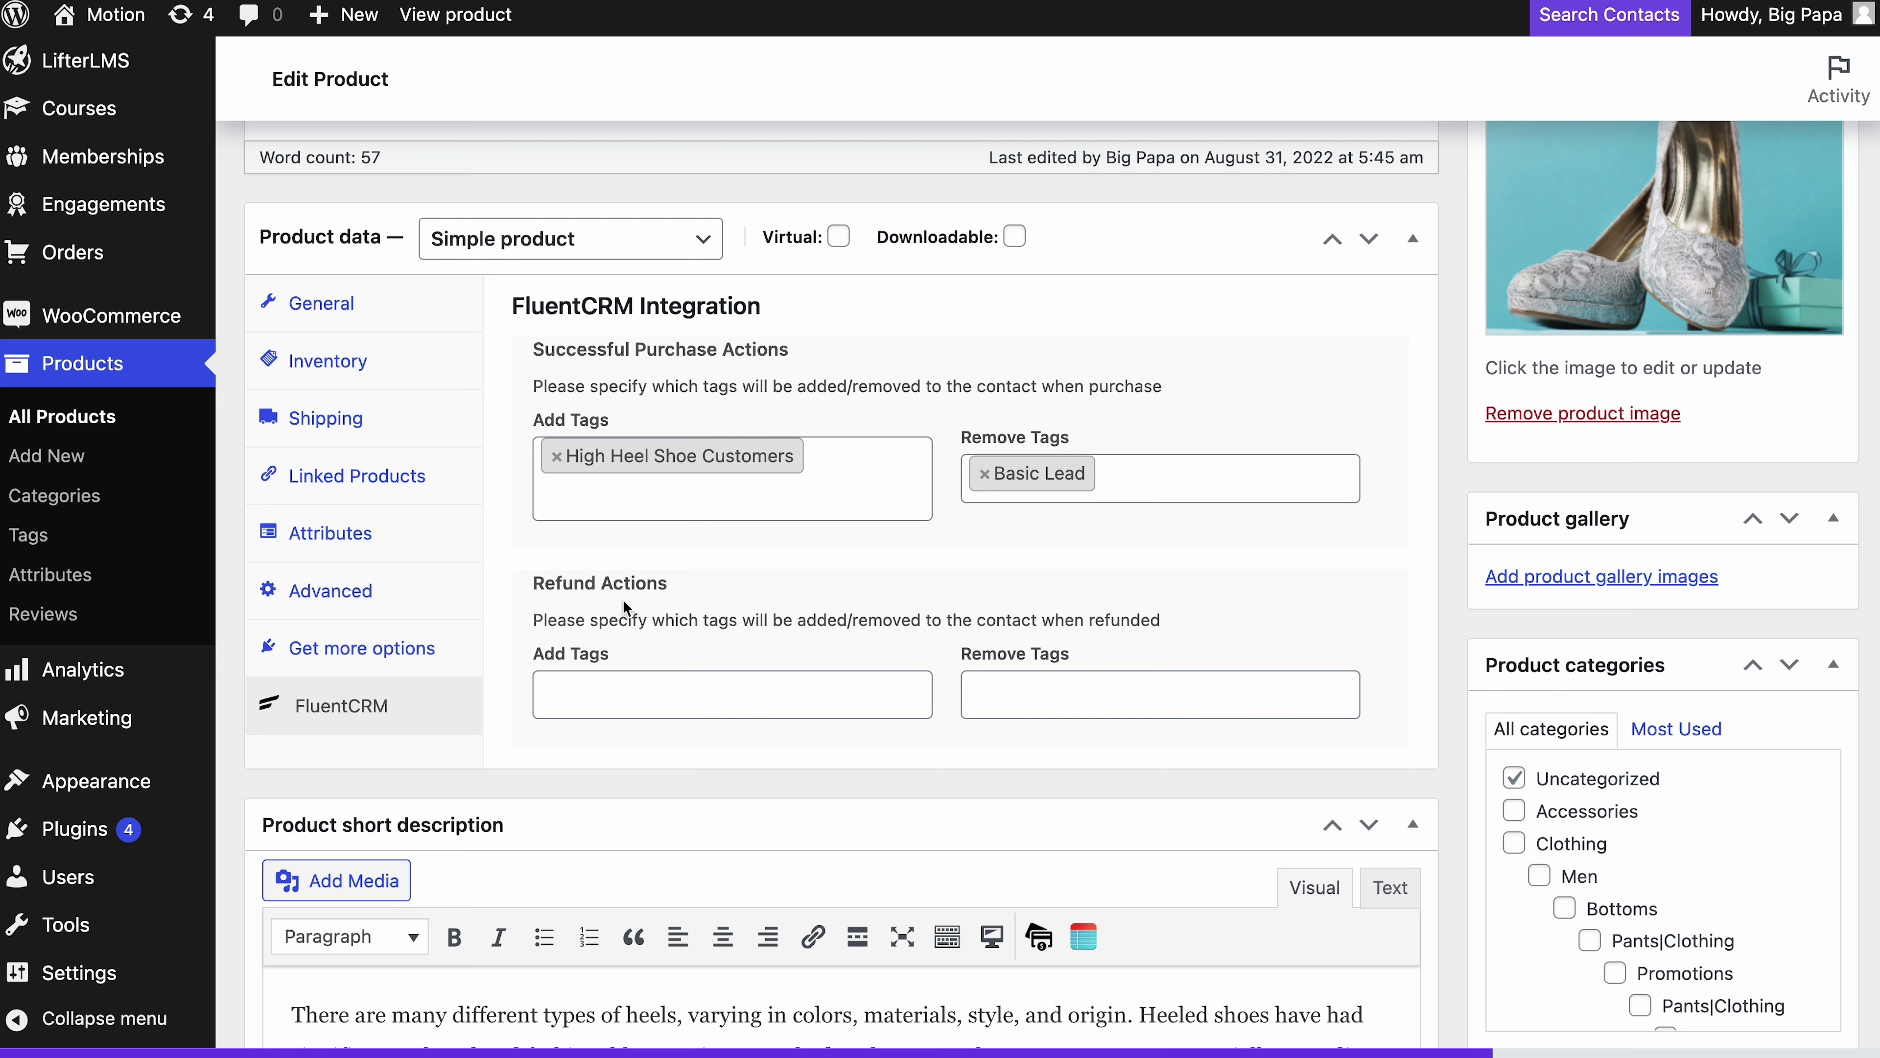
Make refunds remove High Heel Shoe Customers and add the Basic Lead tag.
click(1008, 688)
scroll(1007, 688, down, 2)
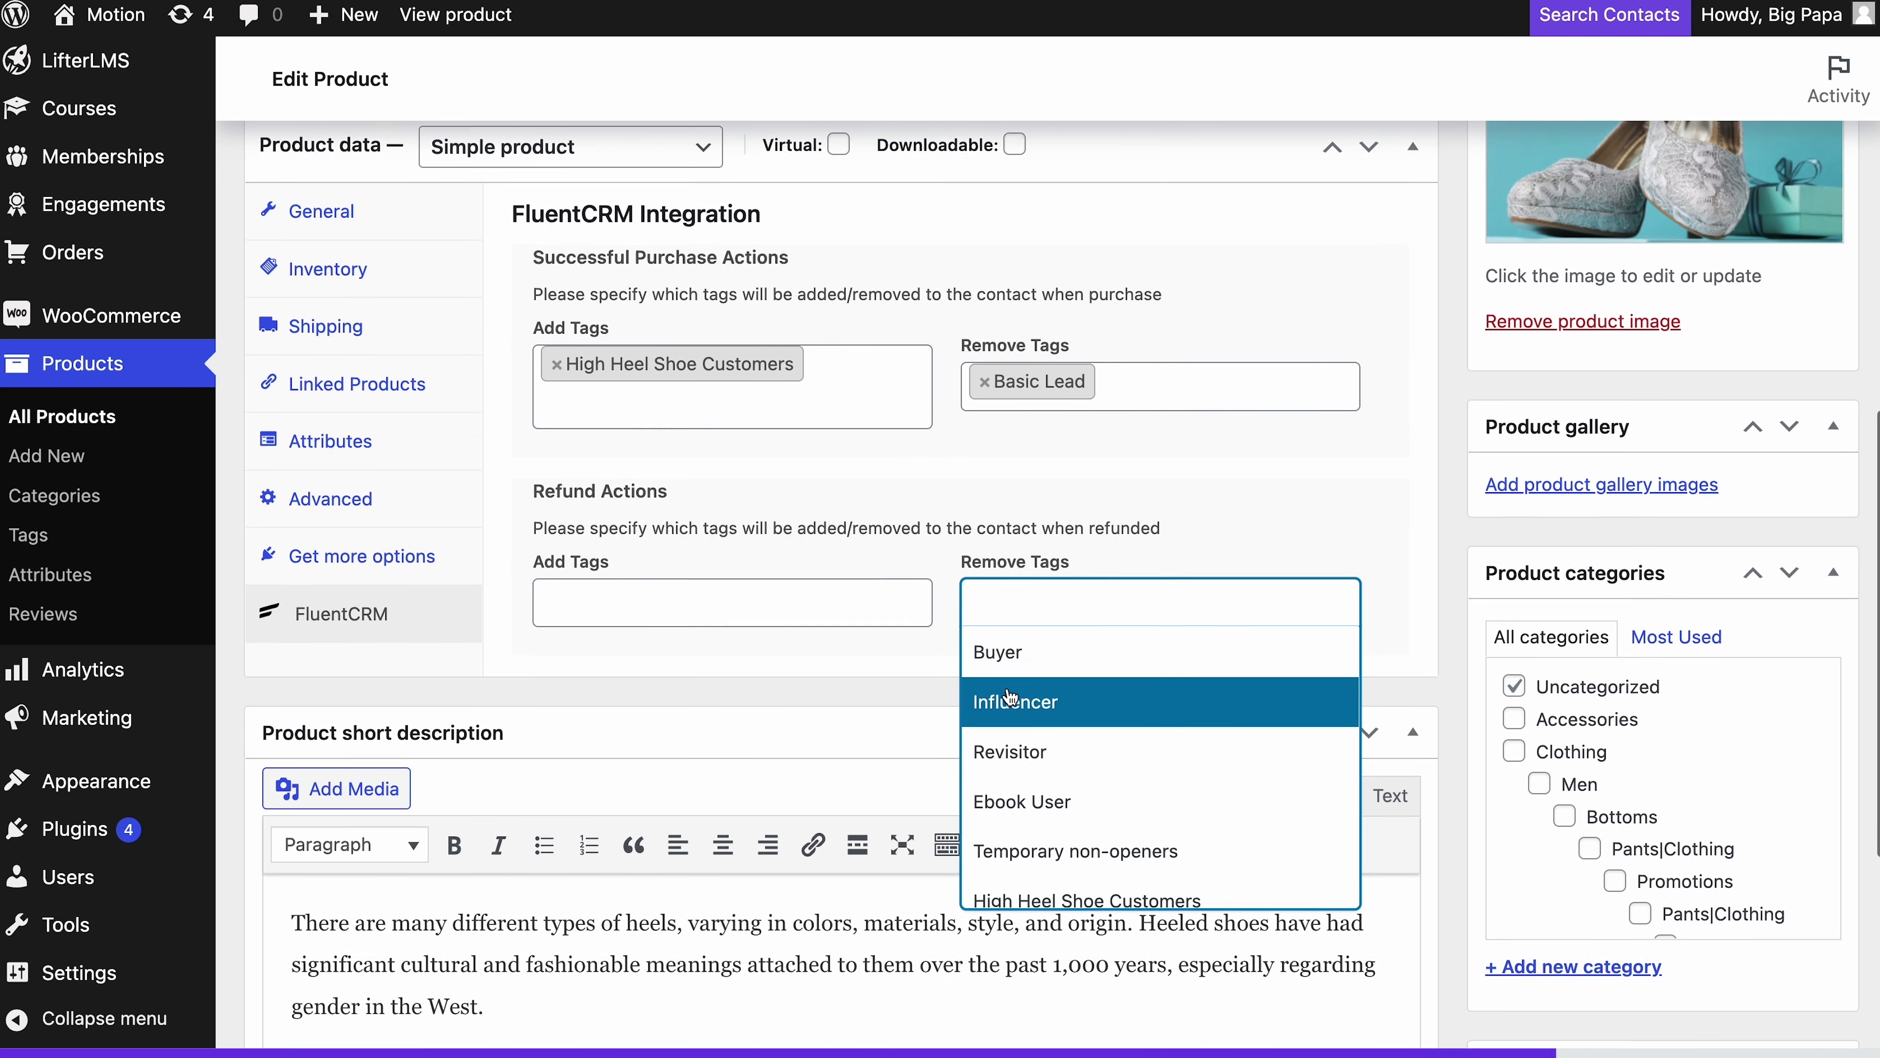
scroll(1011, 697, down, 2)
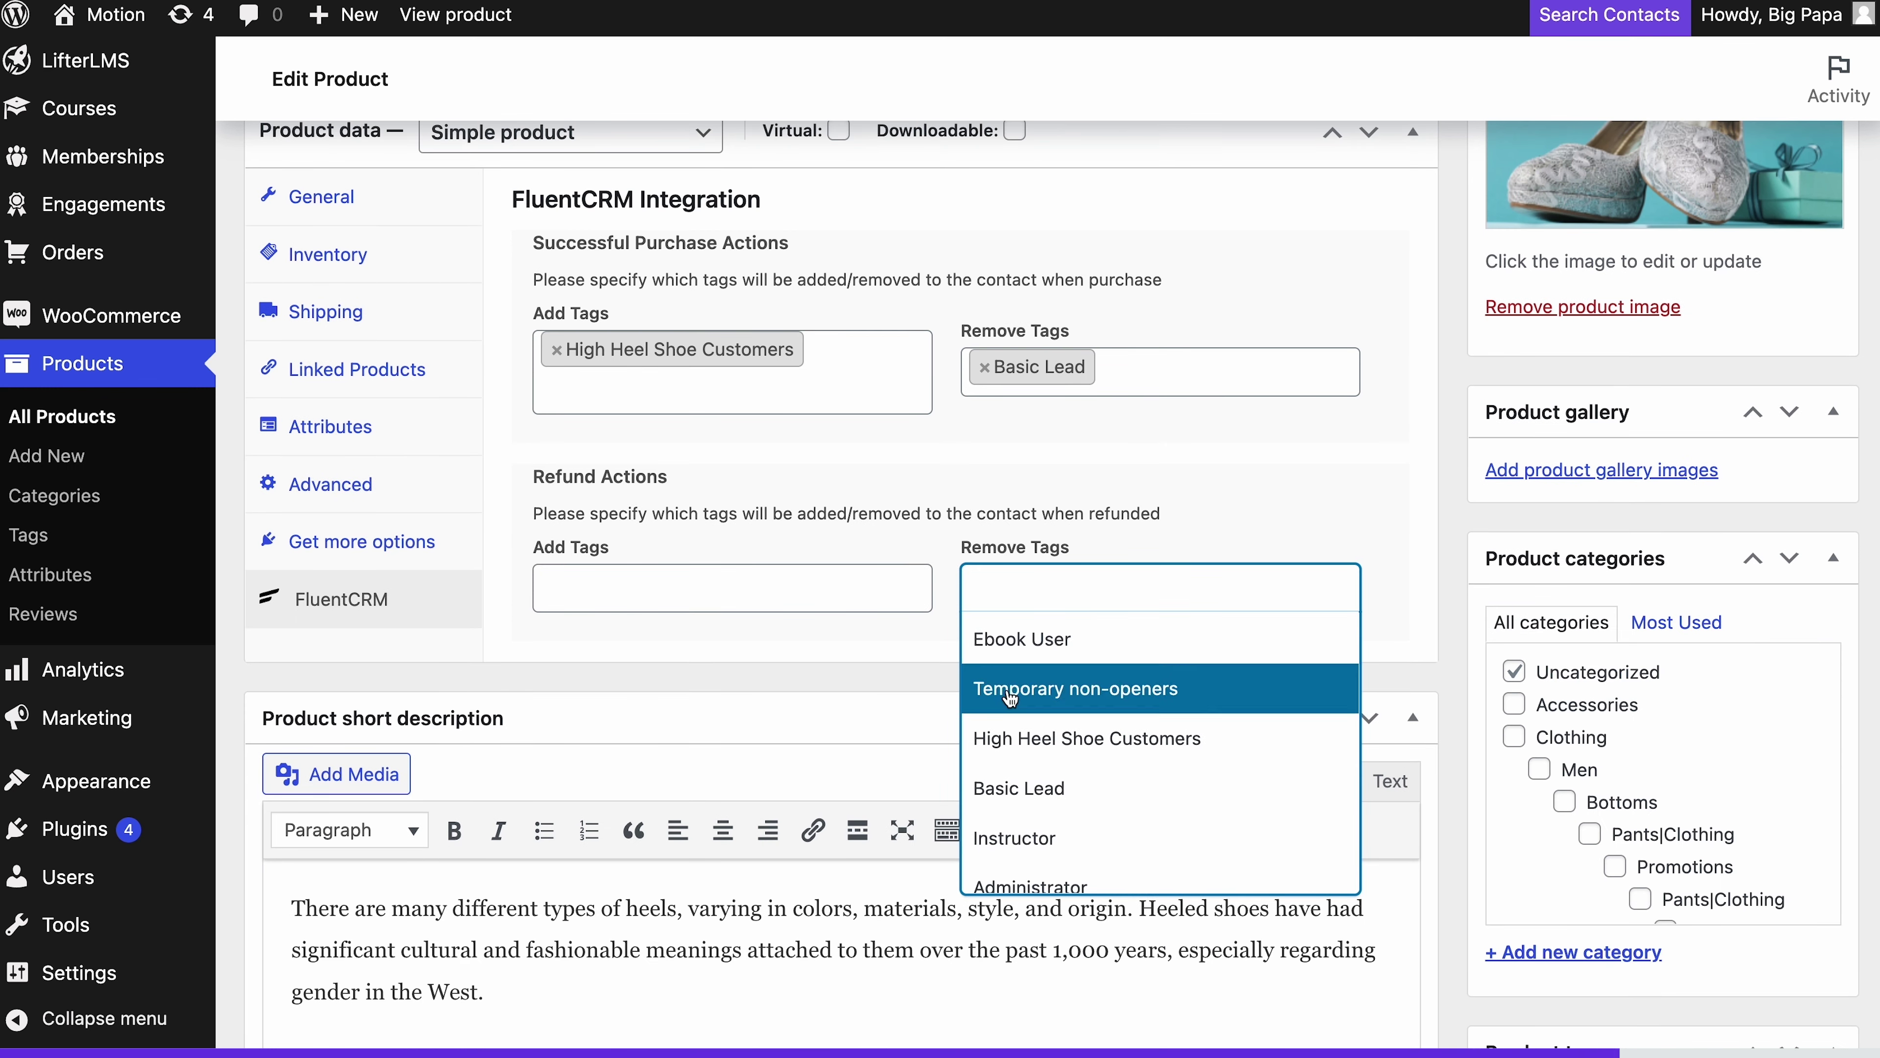
click(1010, 733)
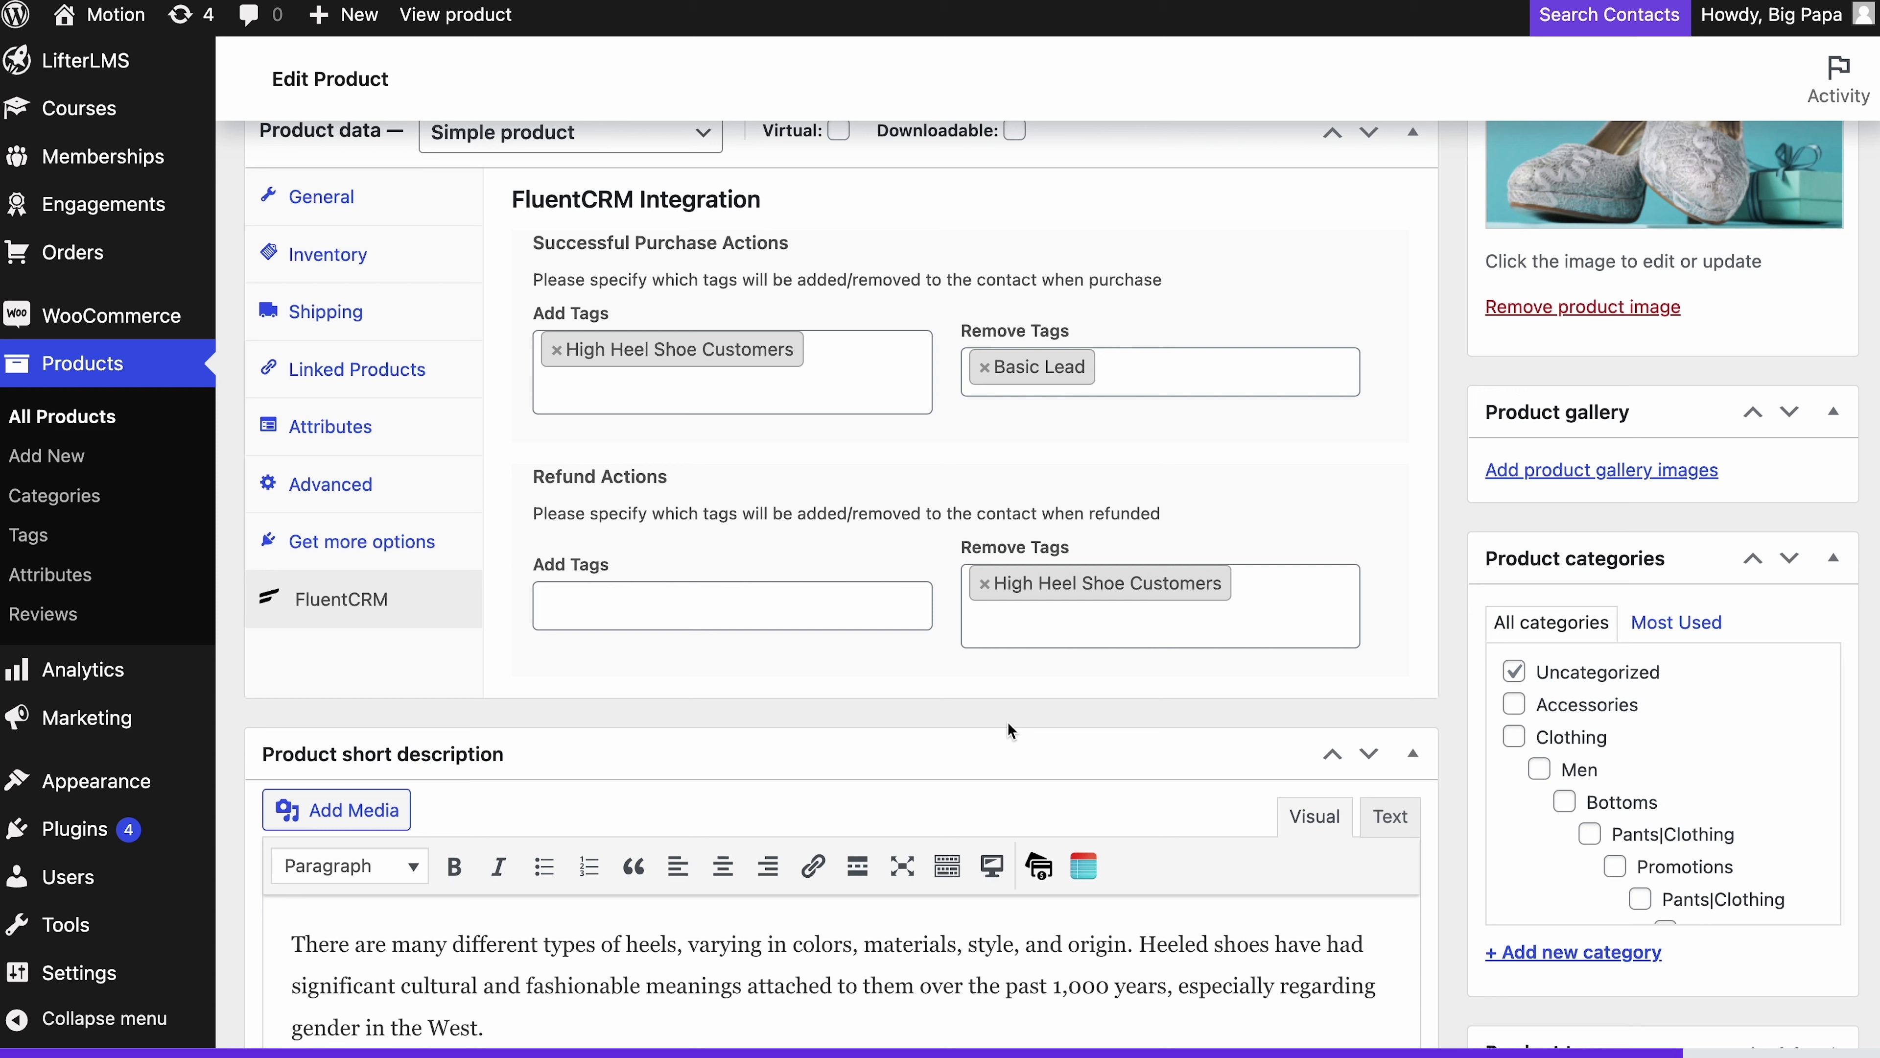
click(729, 617)
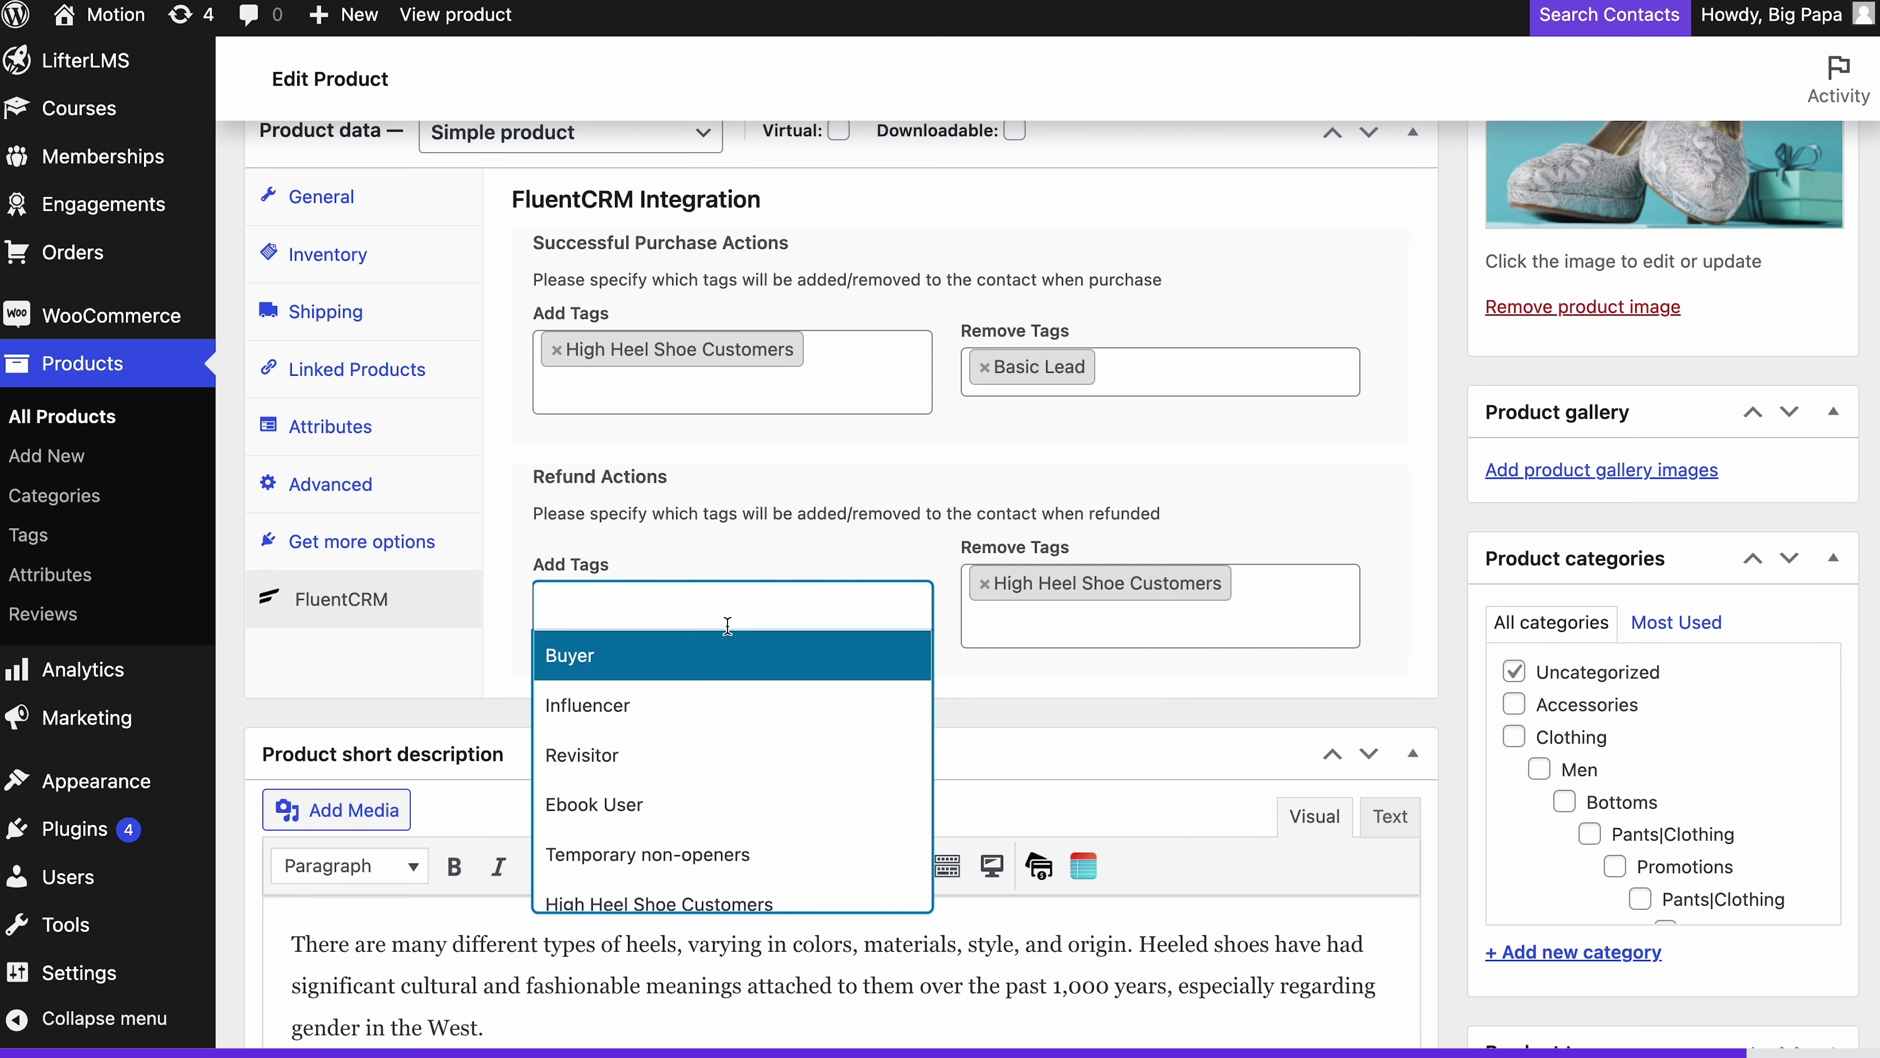
scroll(719, 703, down, 3)
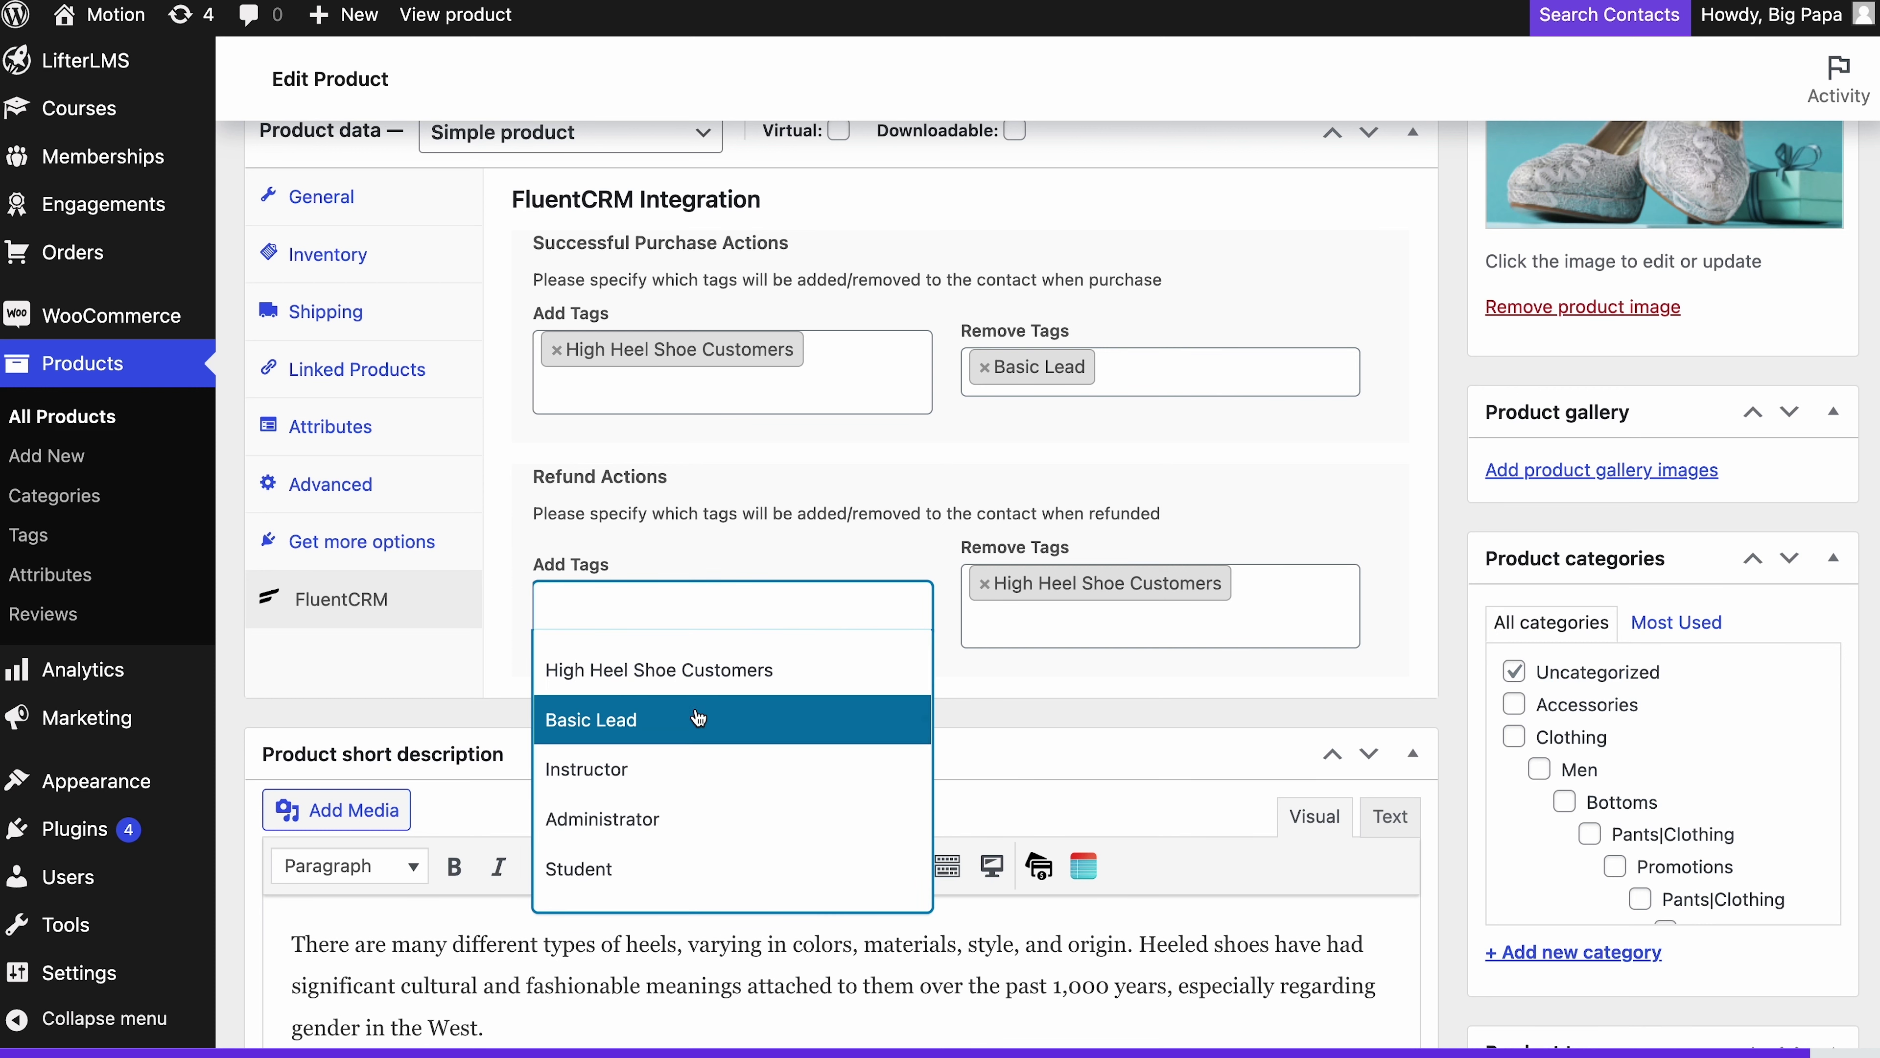
click(700, 716)
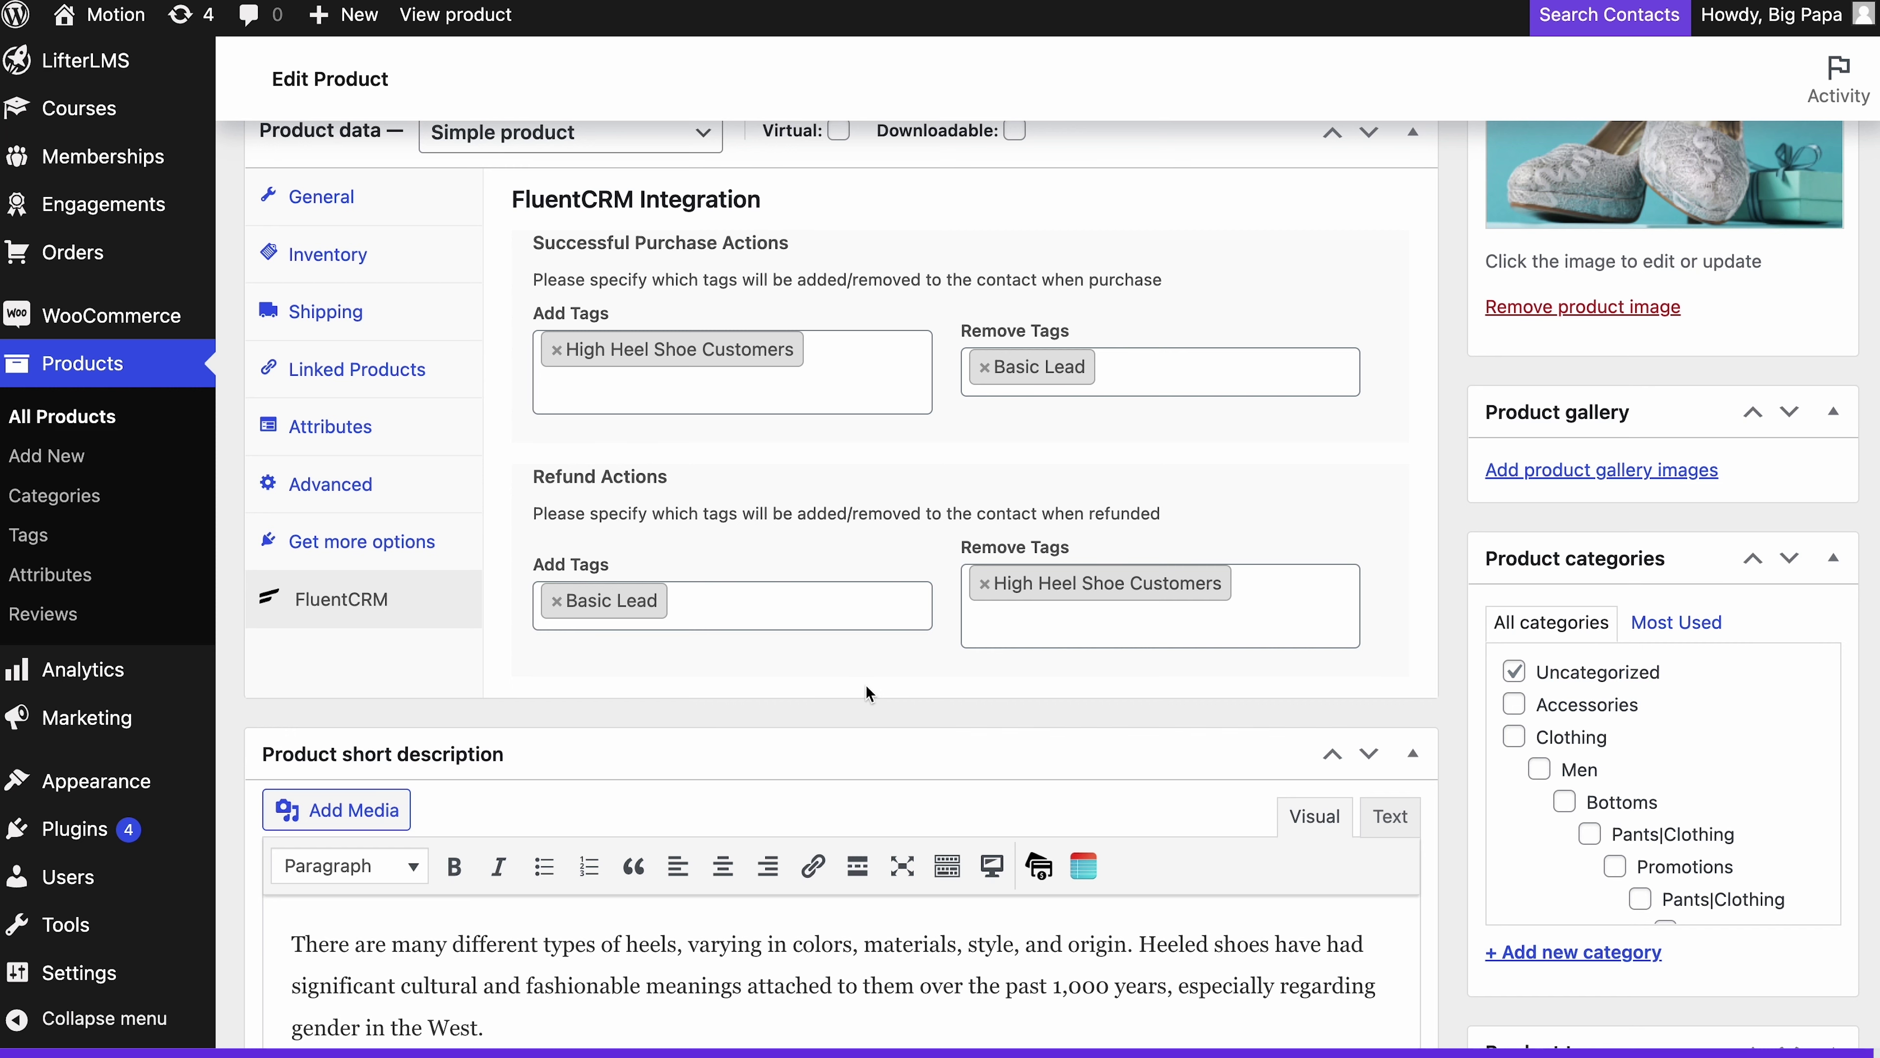
scroll(865, 685, up, 3)
scroll(865, 689, up, 1)
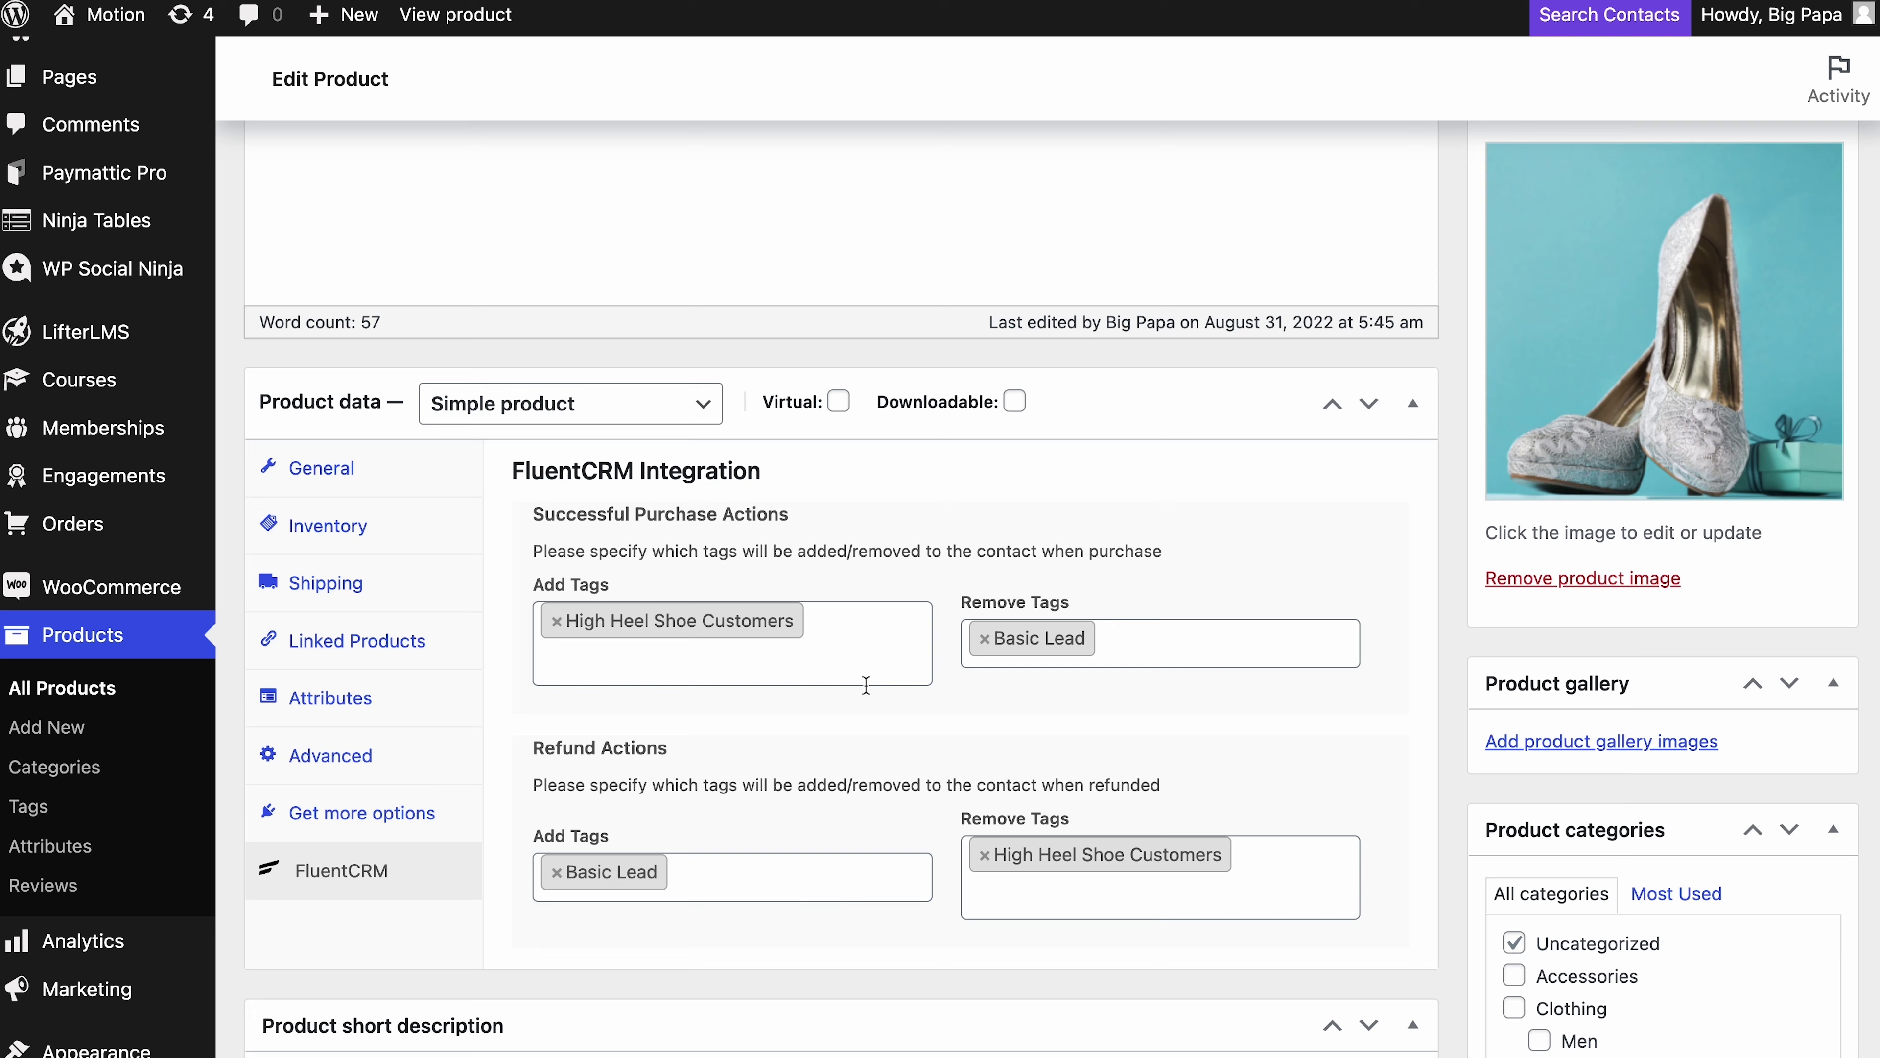
Open the first contact's profile and view its four Not Started LearnDash courses.
scroll(865, 685, up, 9)
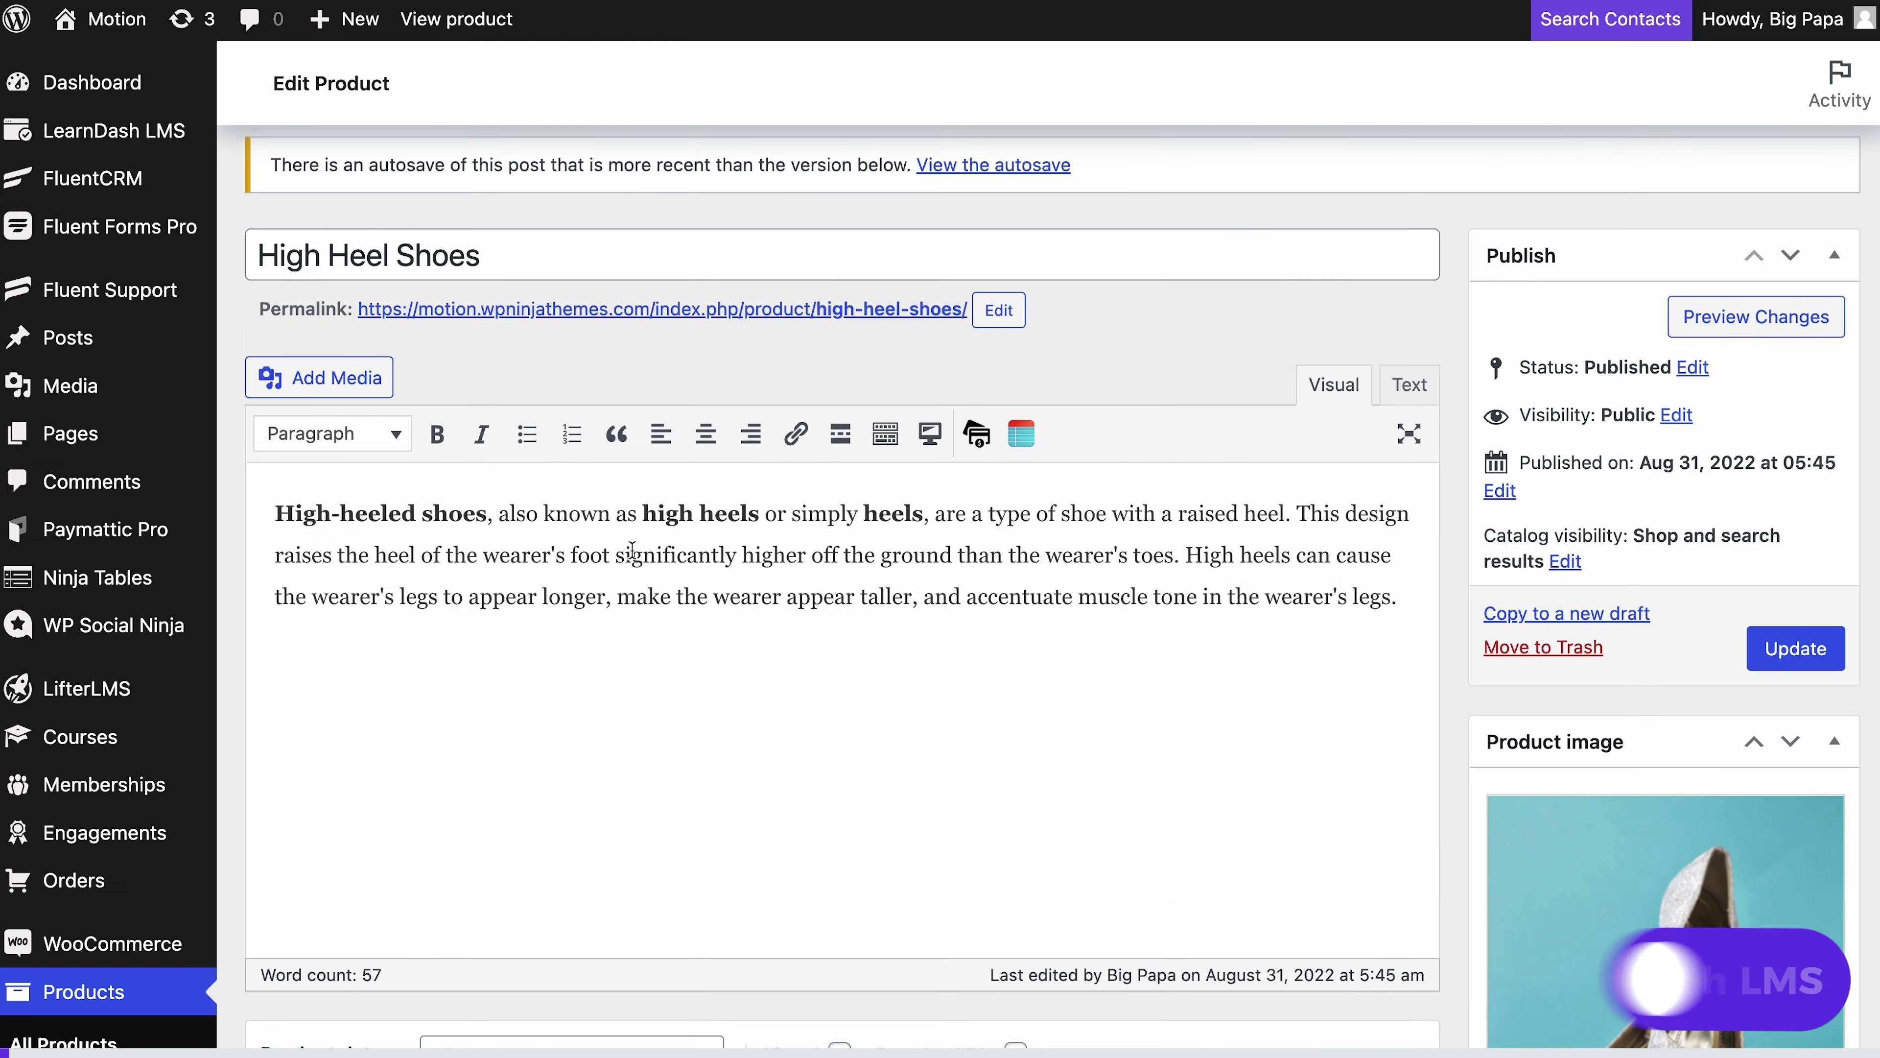
mouse_move(185, 136)
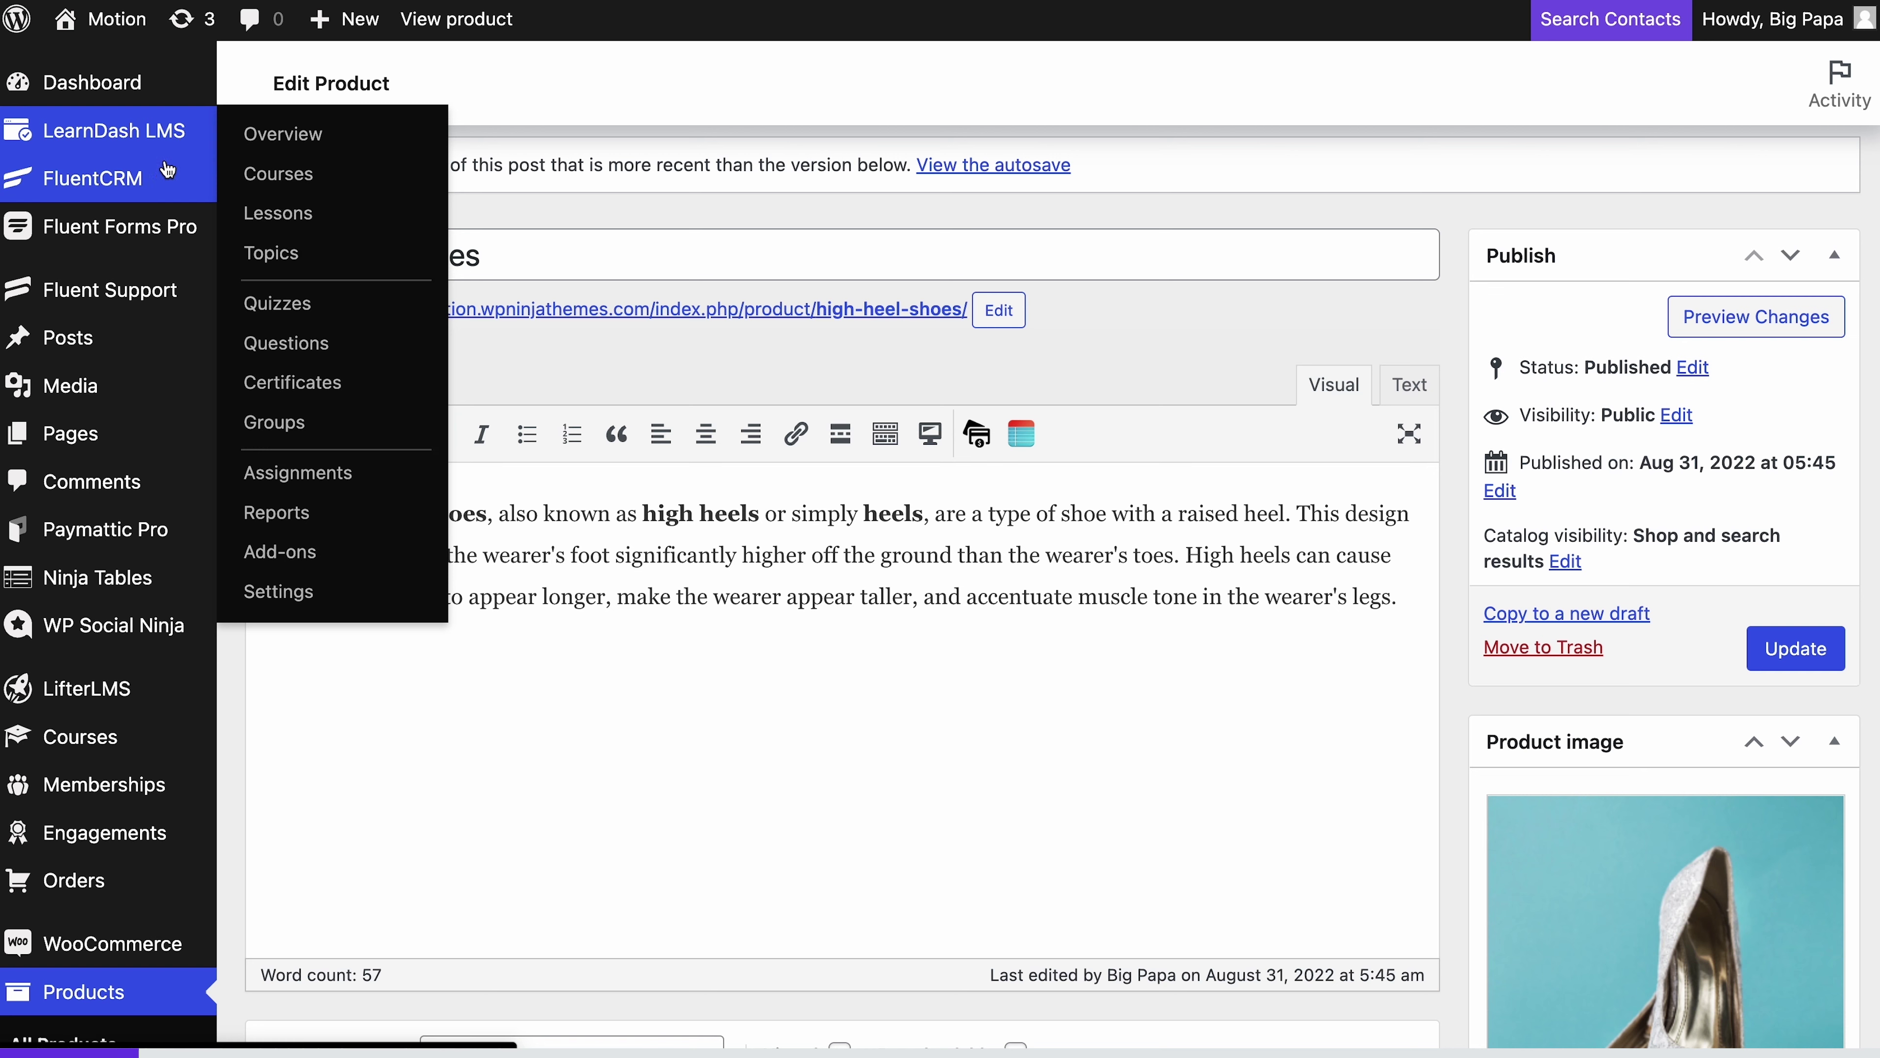
mouse_move(163, 176)
click(270, 221)
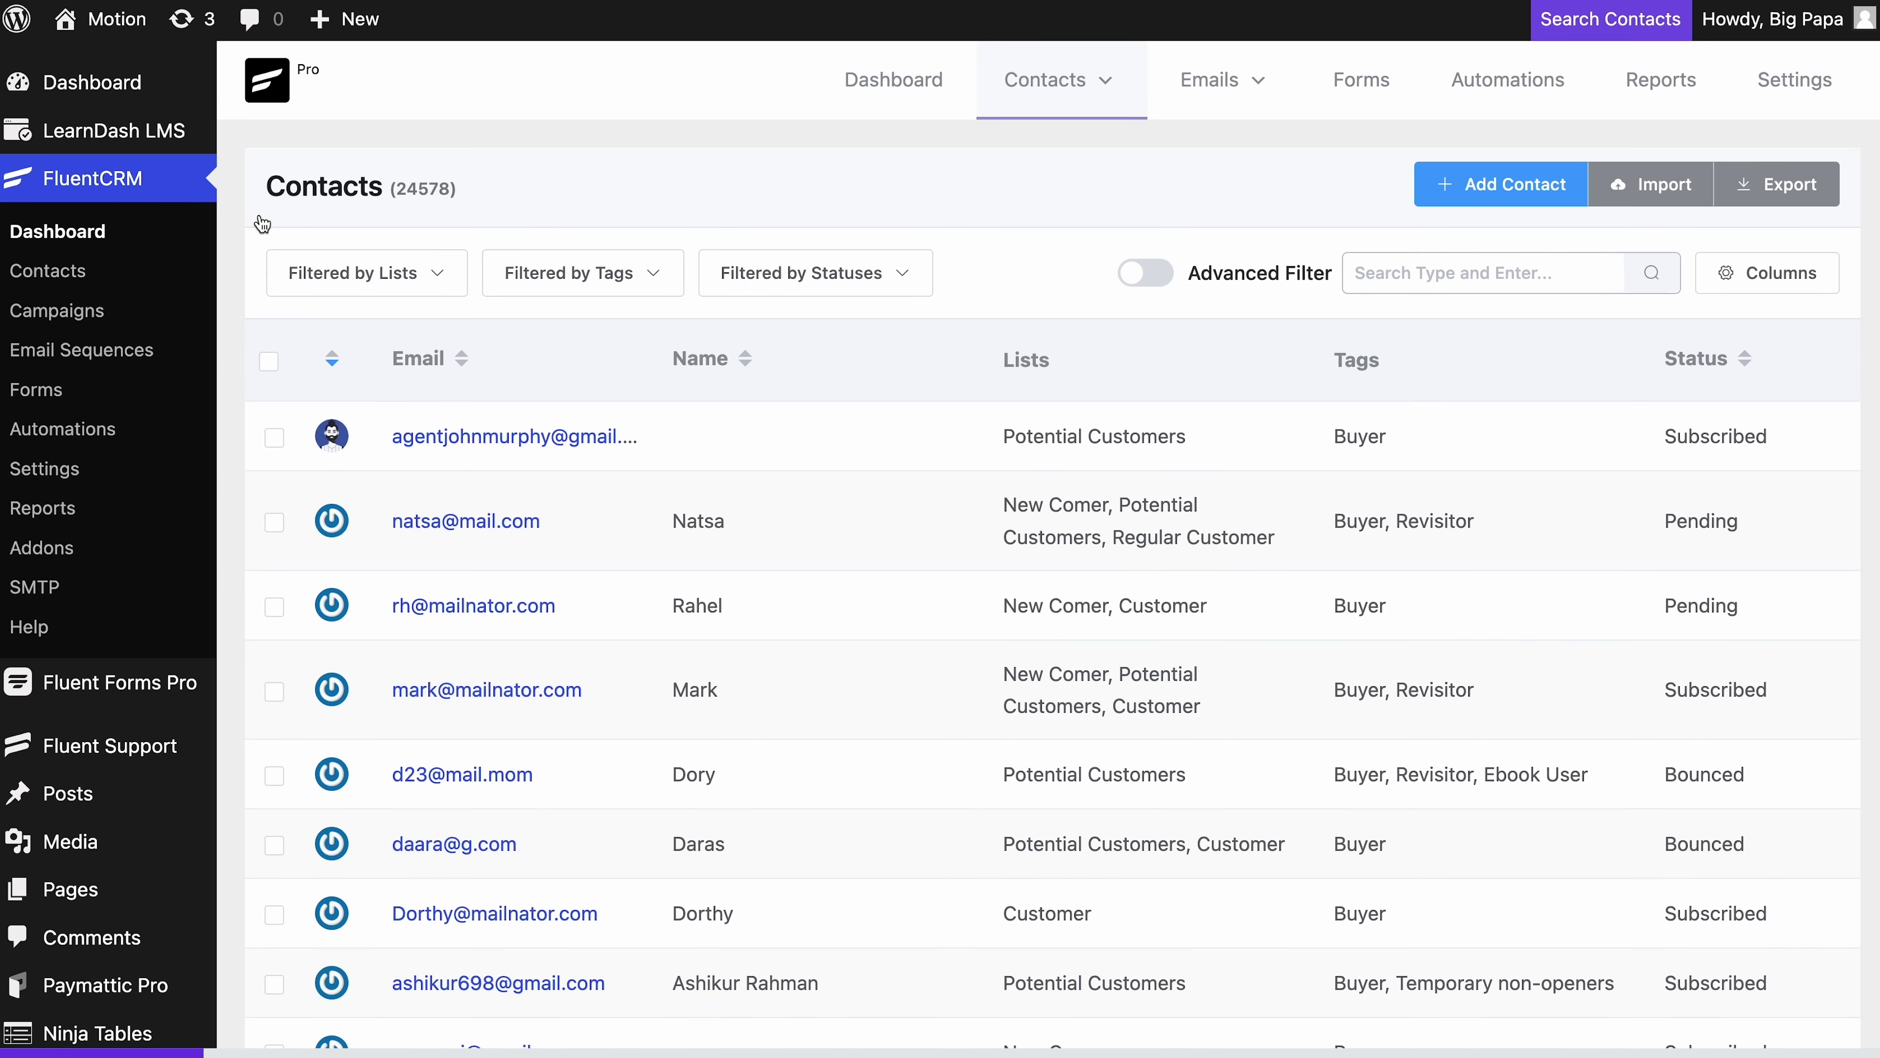
click(435, 432)
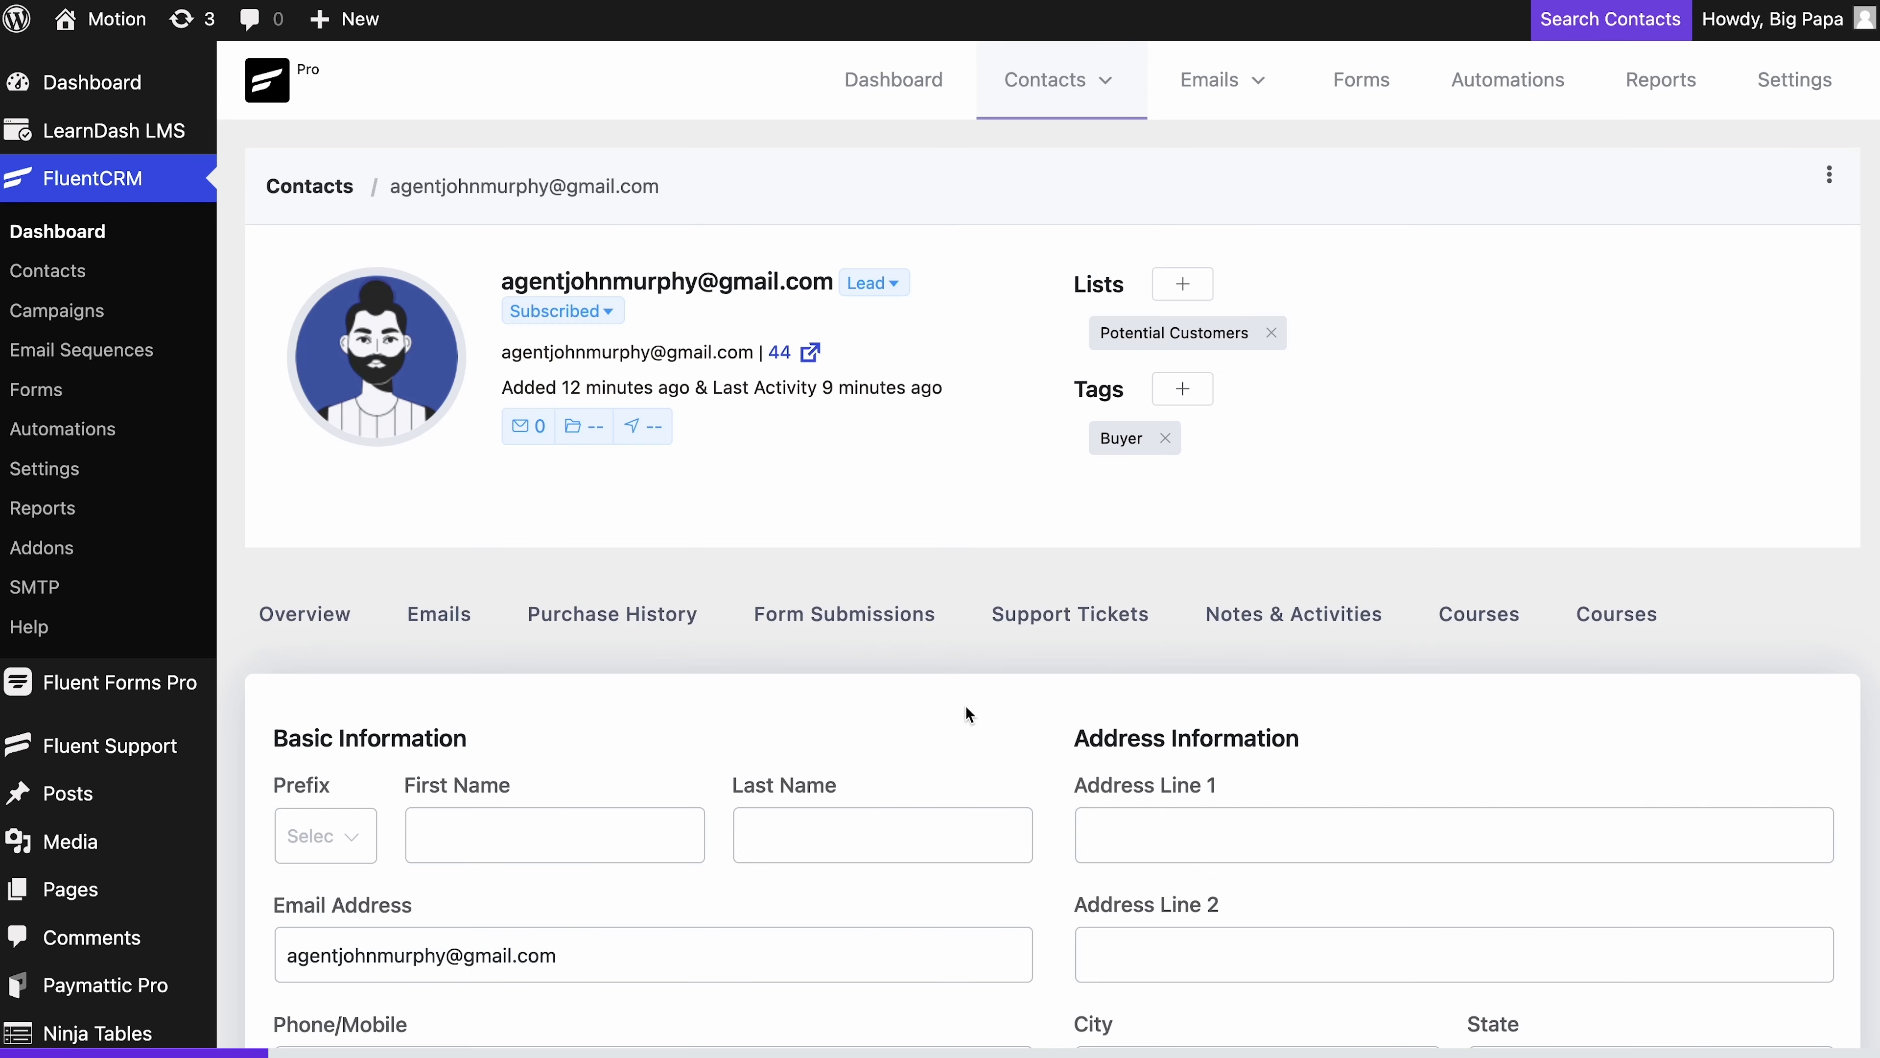
click(1614, 622)
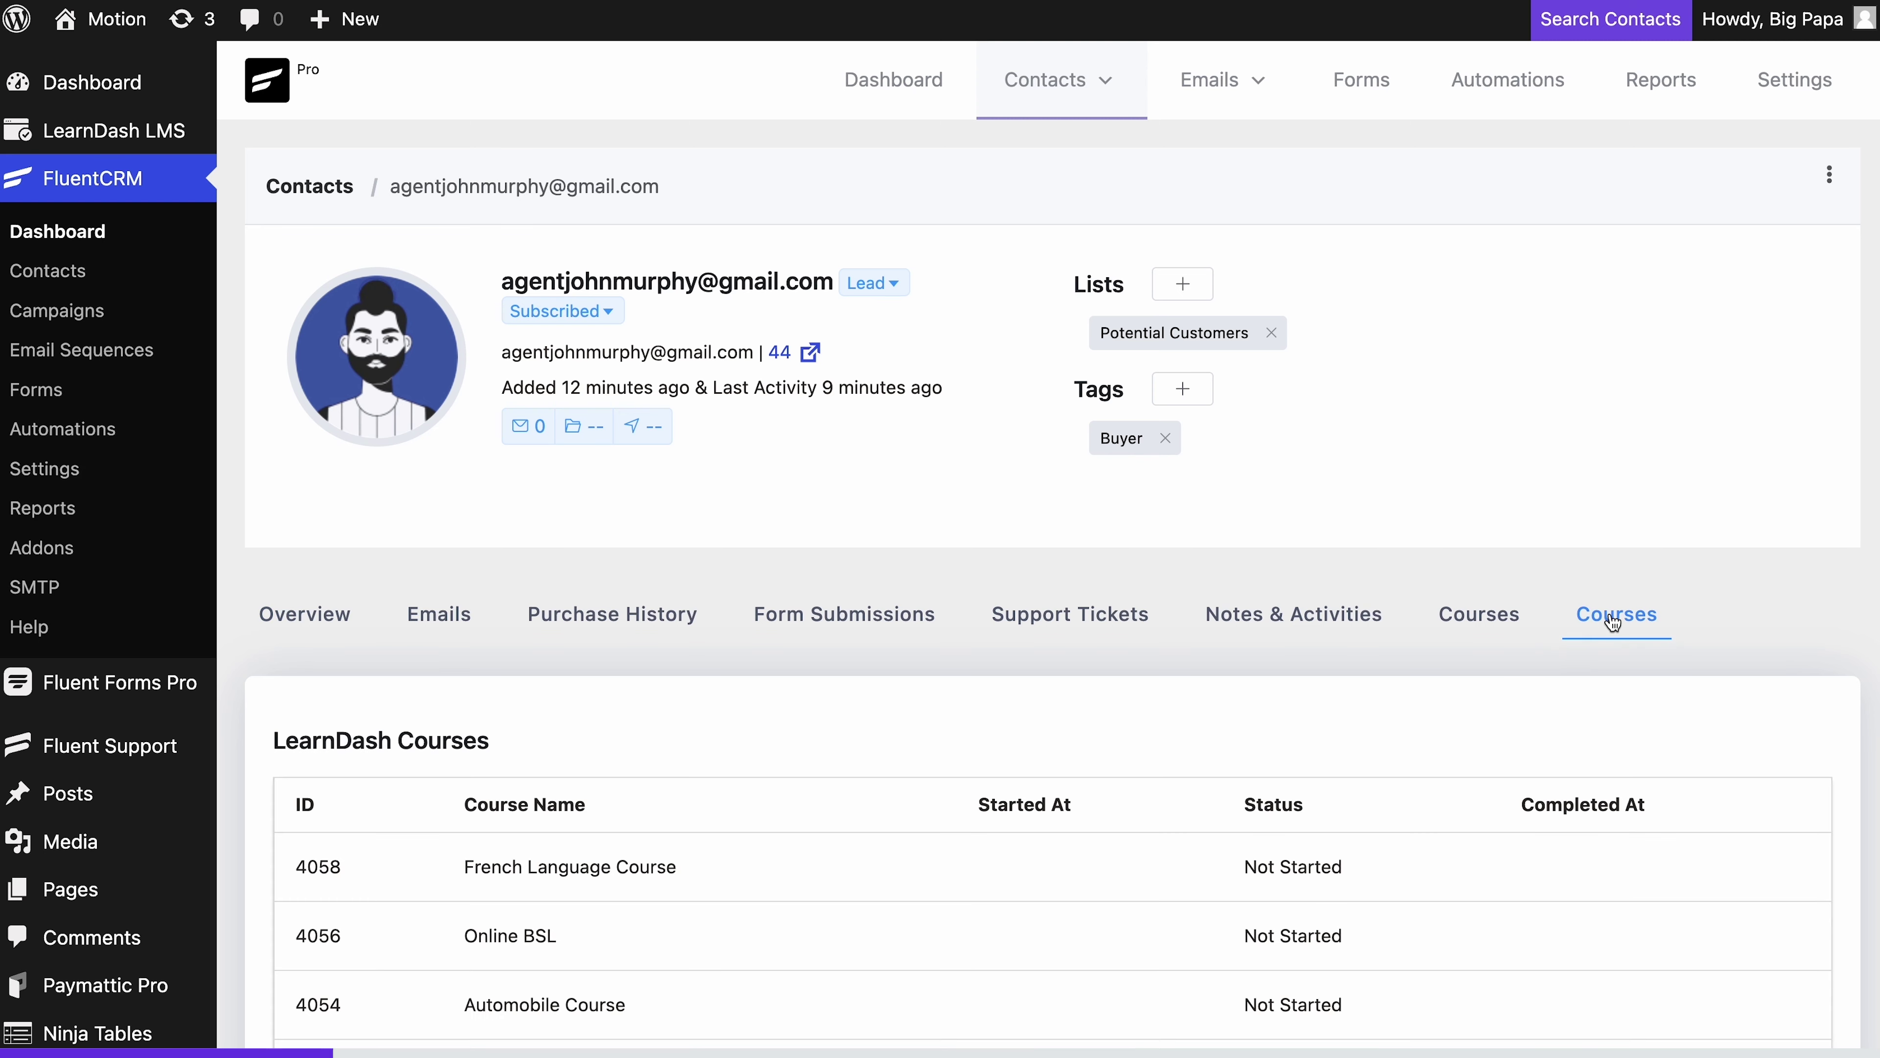
scroll(1511, 672, down, 3)
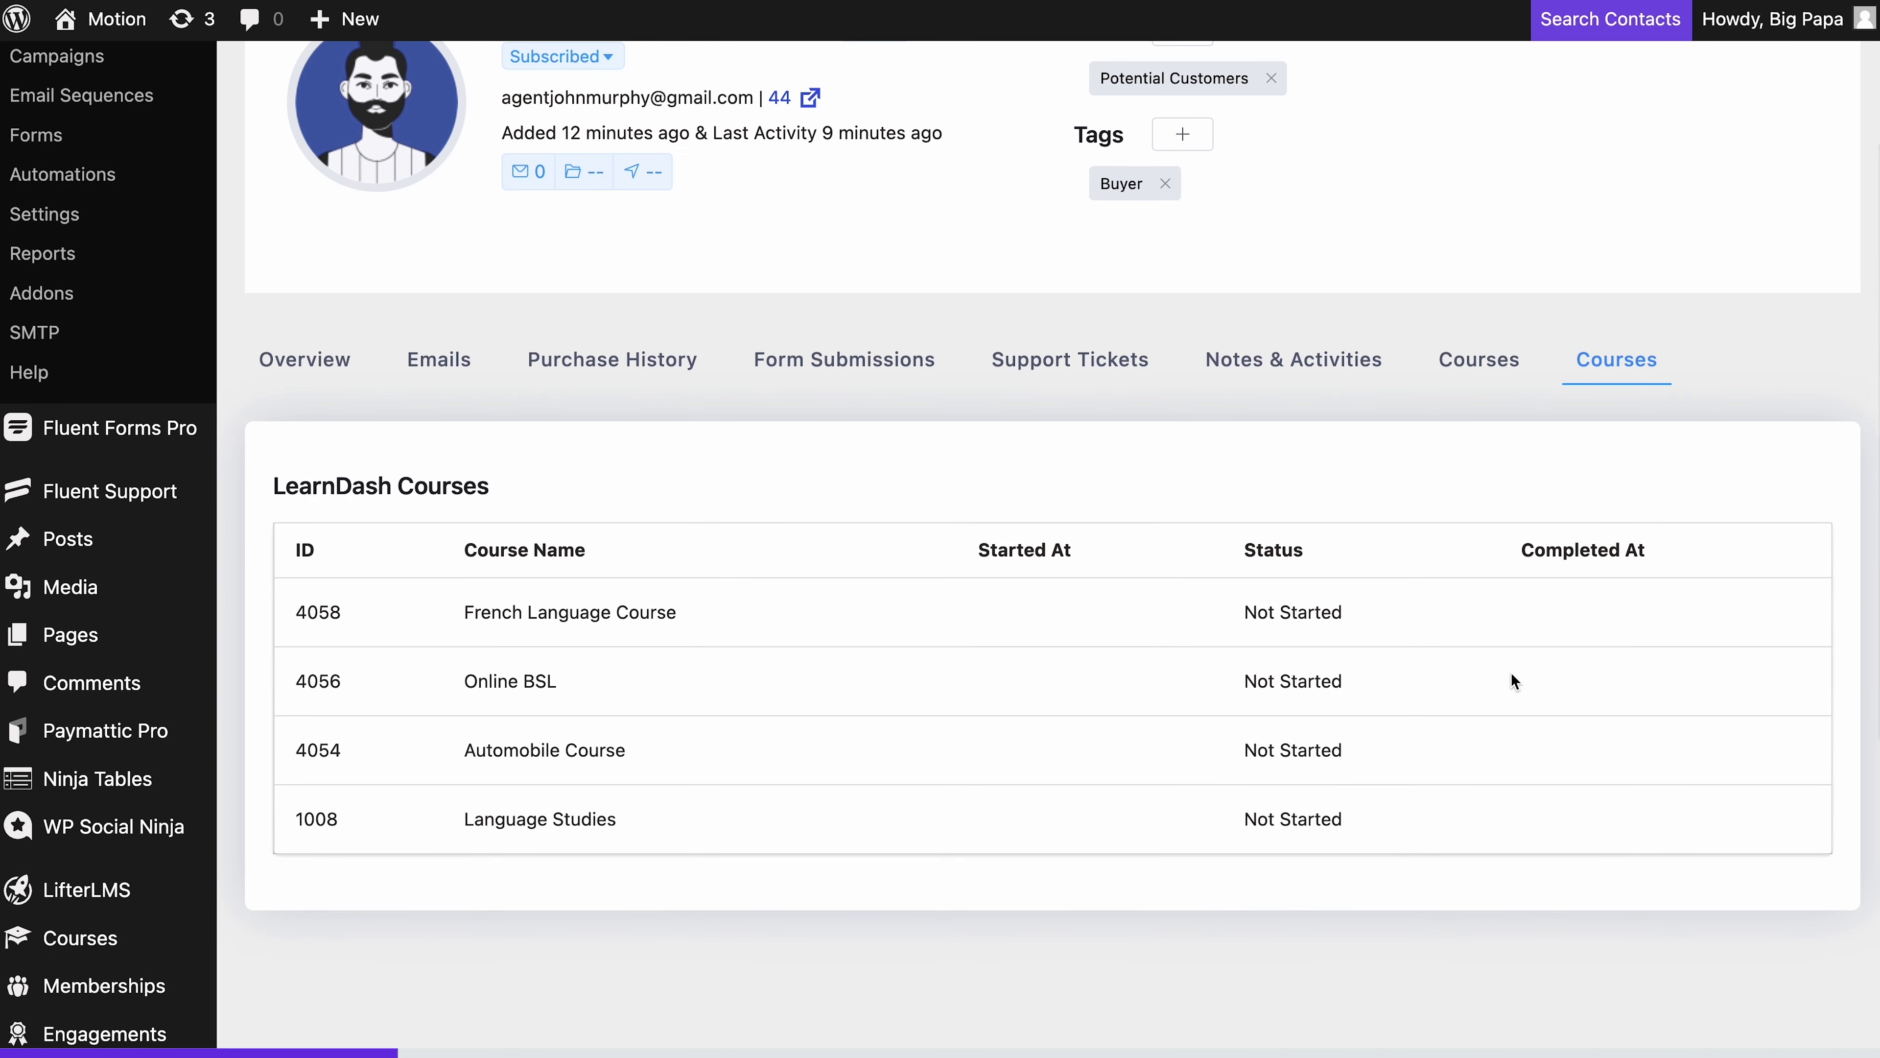
scroll(1512, 671, up, 3)
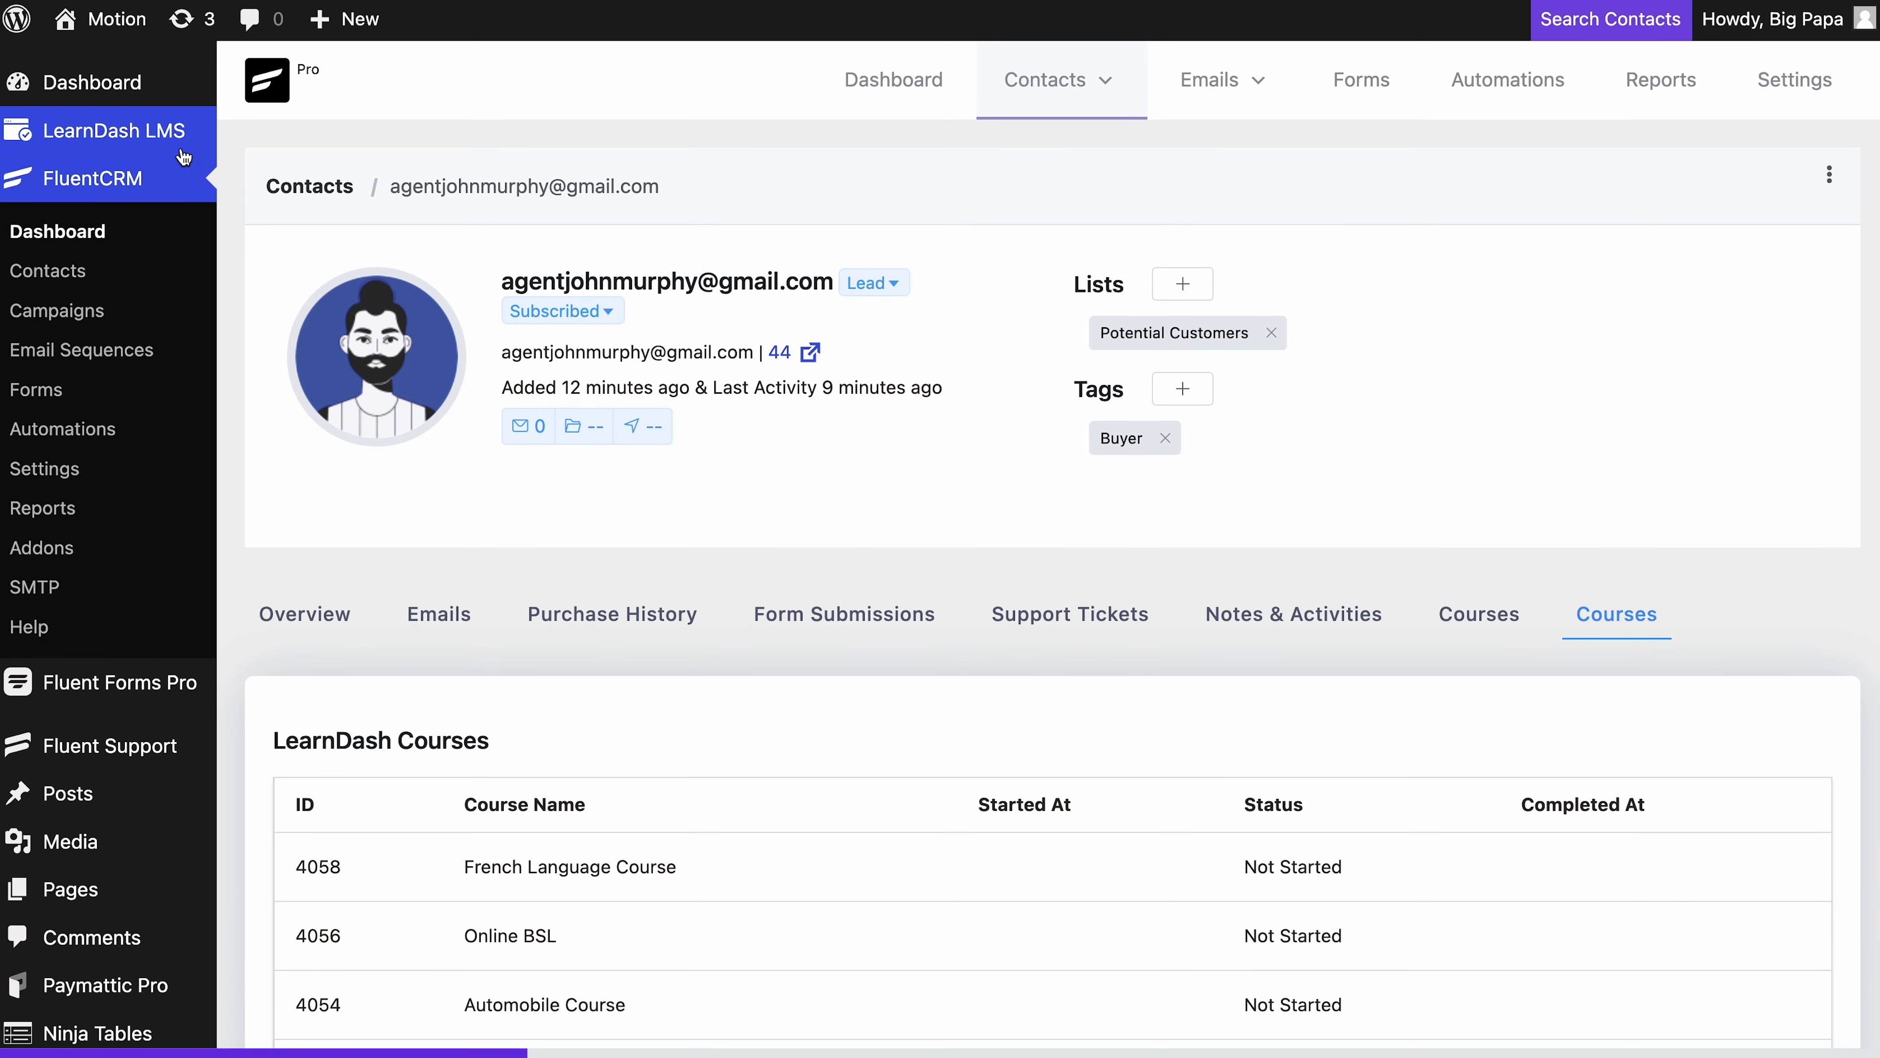
mouse_move(179, 139)
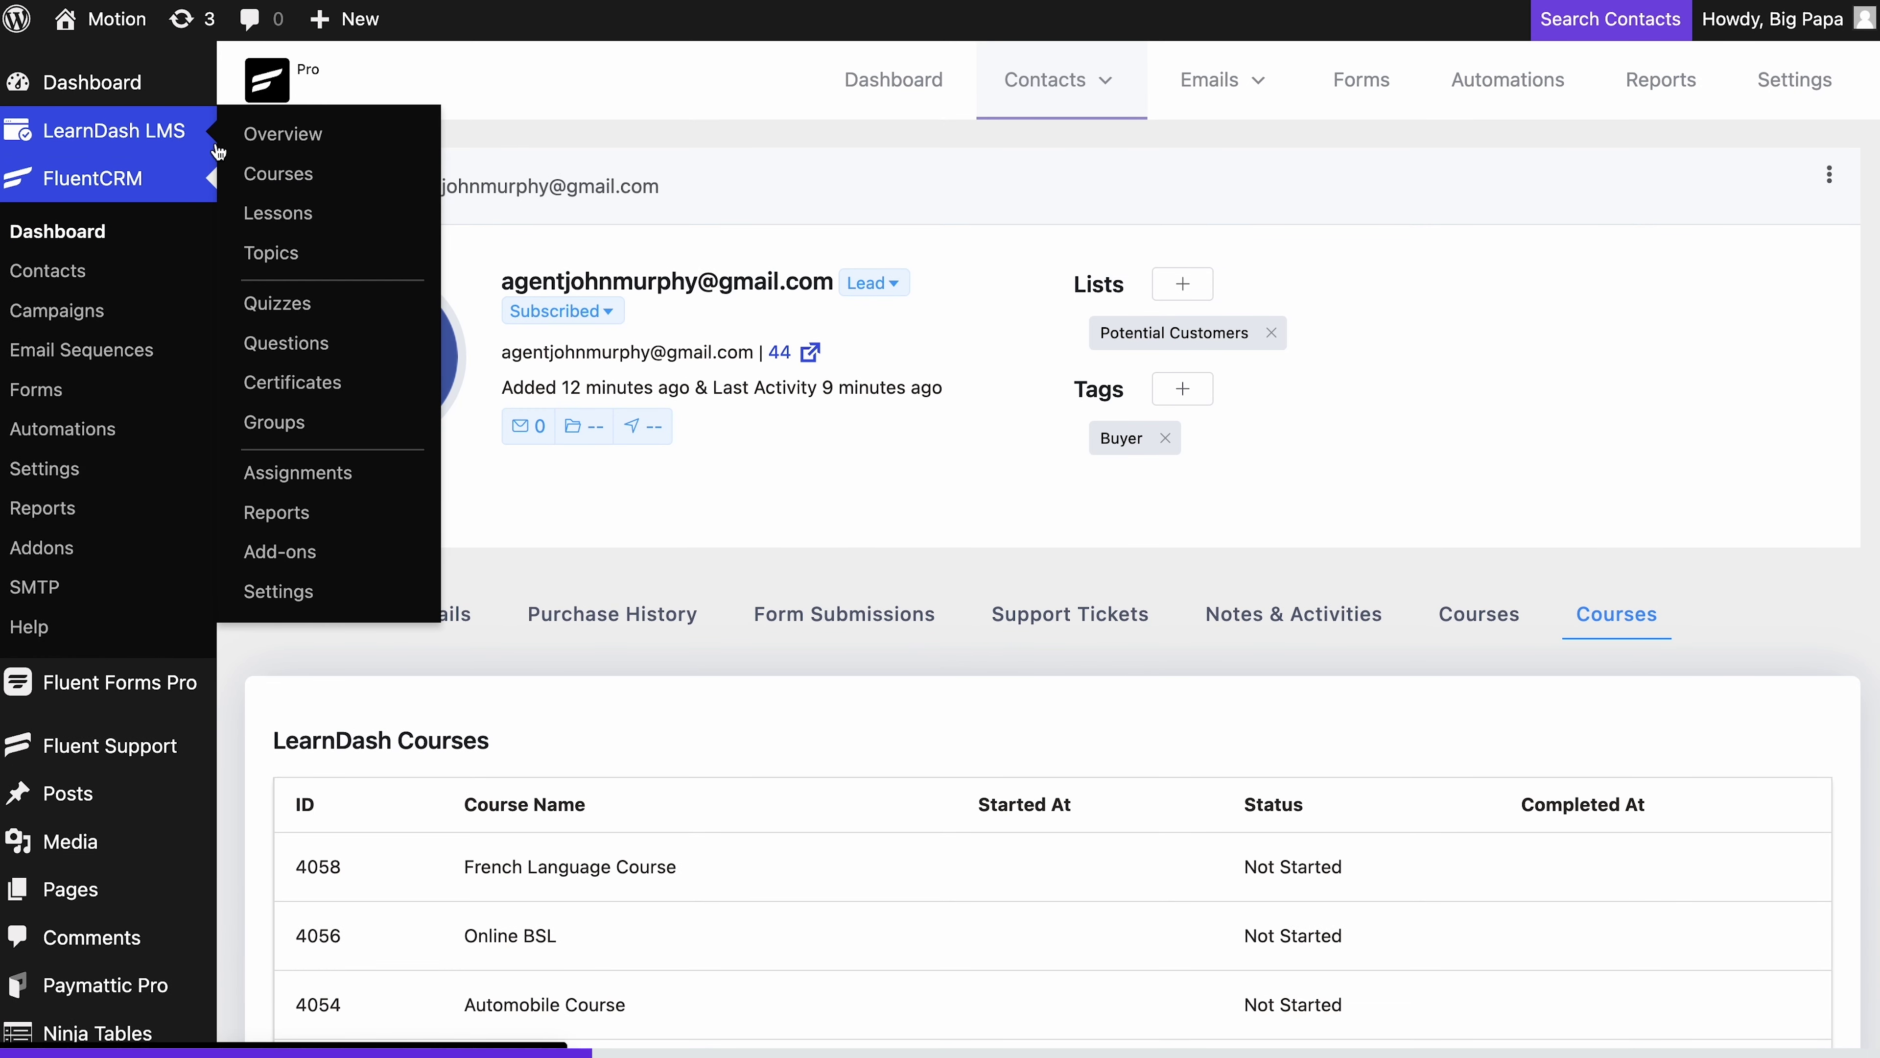
In French Language Course settings, apply the Enroll in a Course tag on enrollment.
click(278, 173)
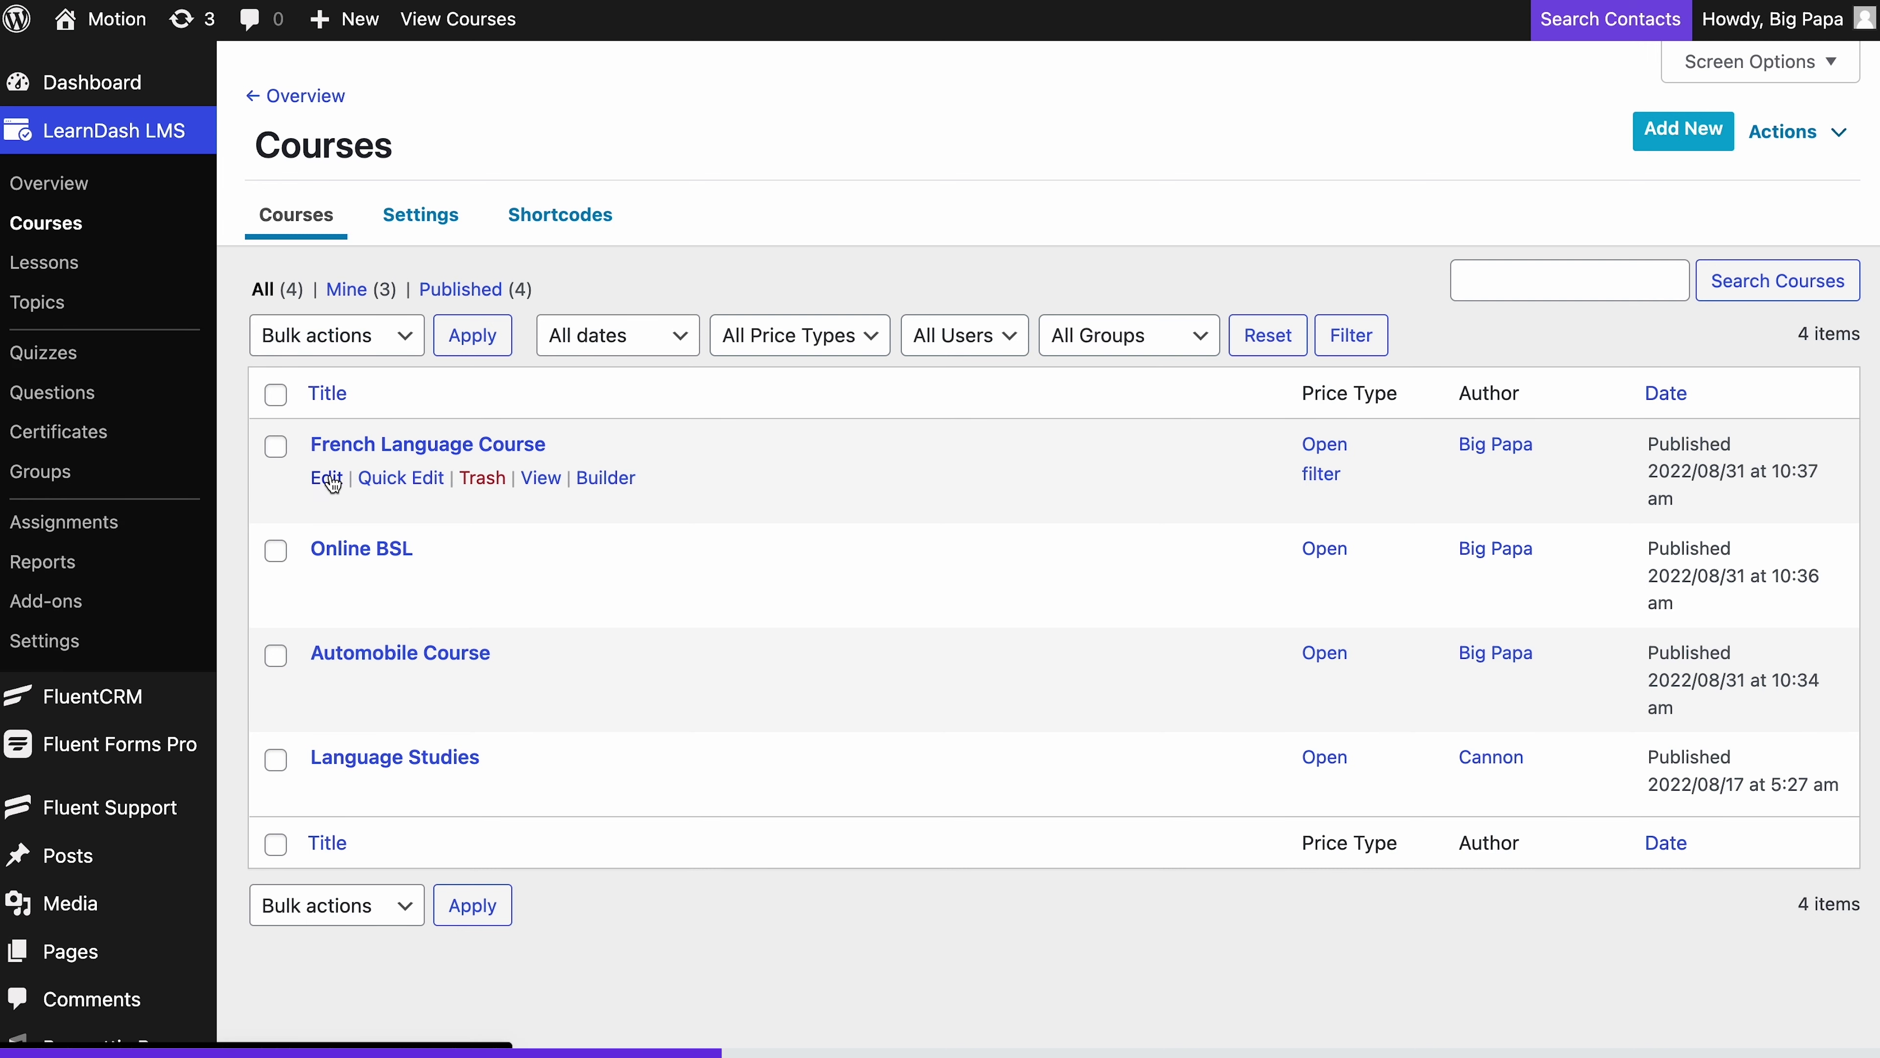
click(331, 479)
click(320, 149)
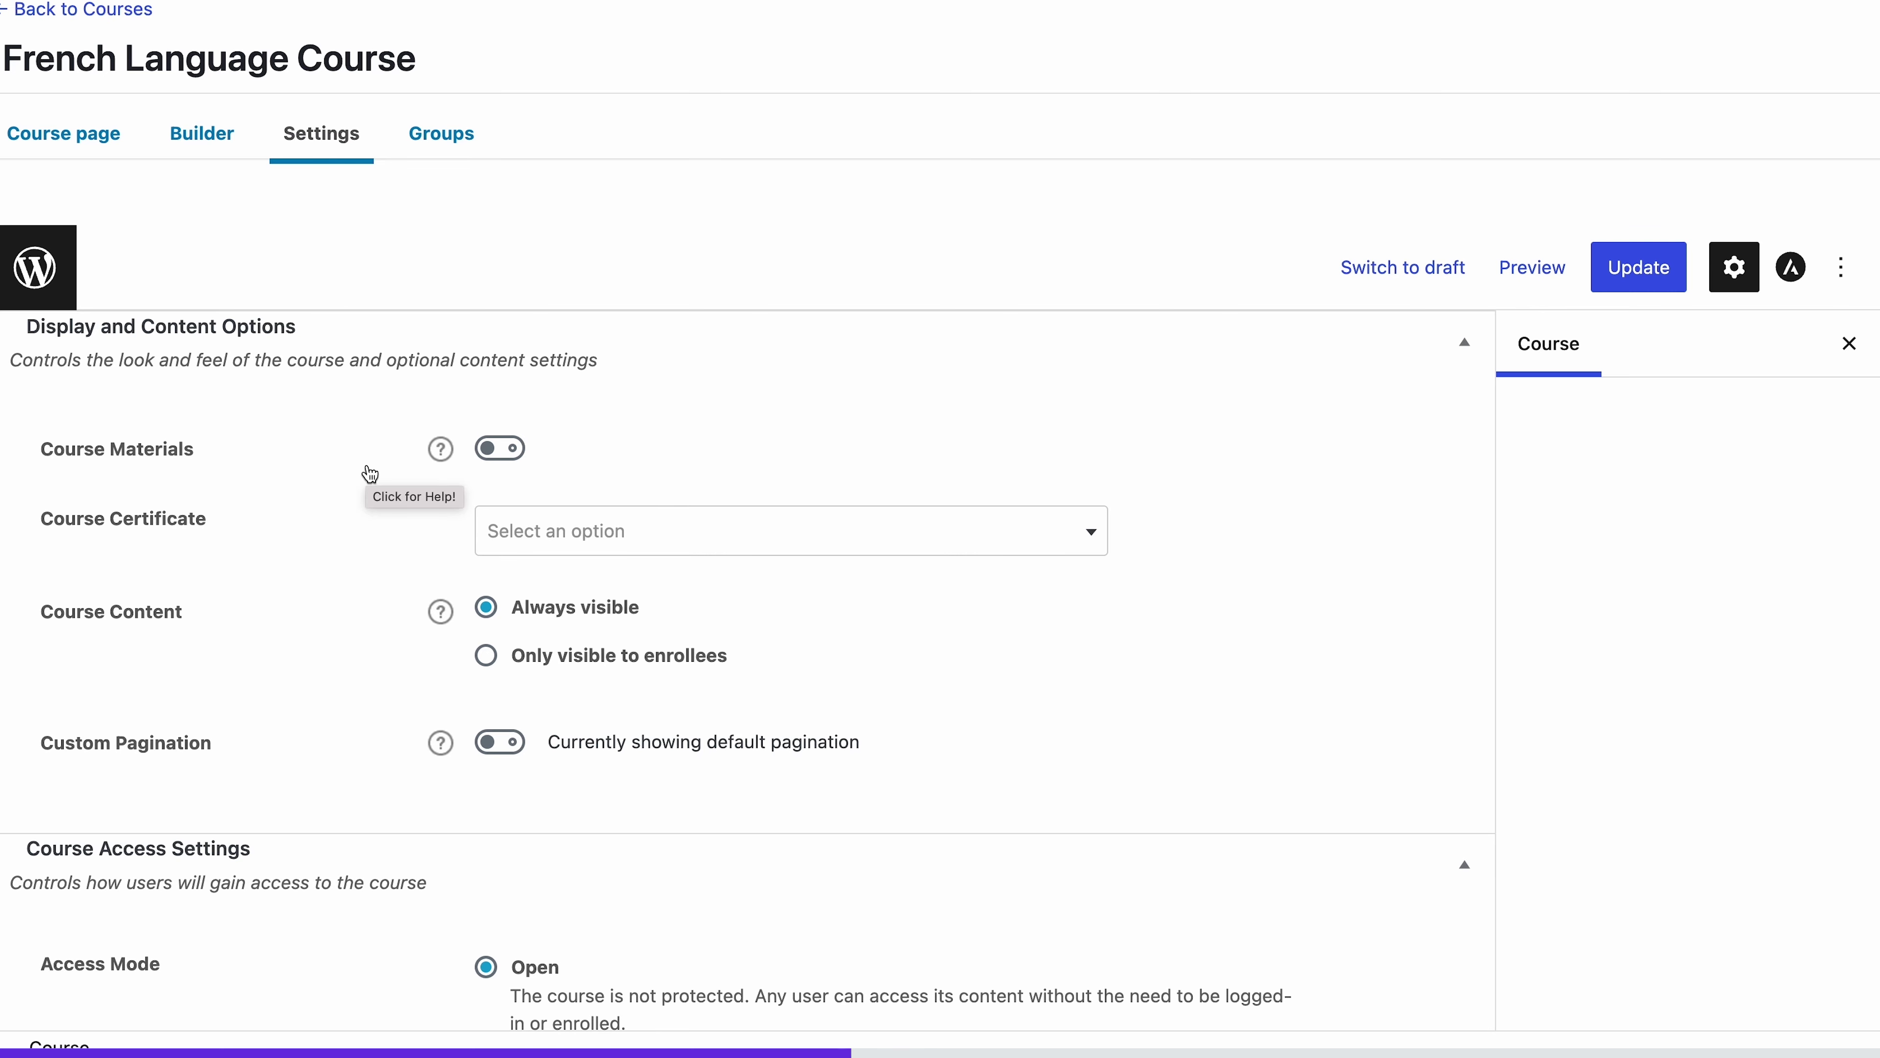
scroll(371, 474, down, 10)
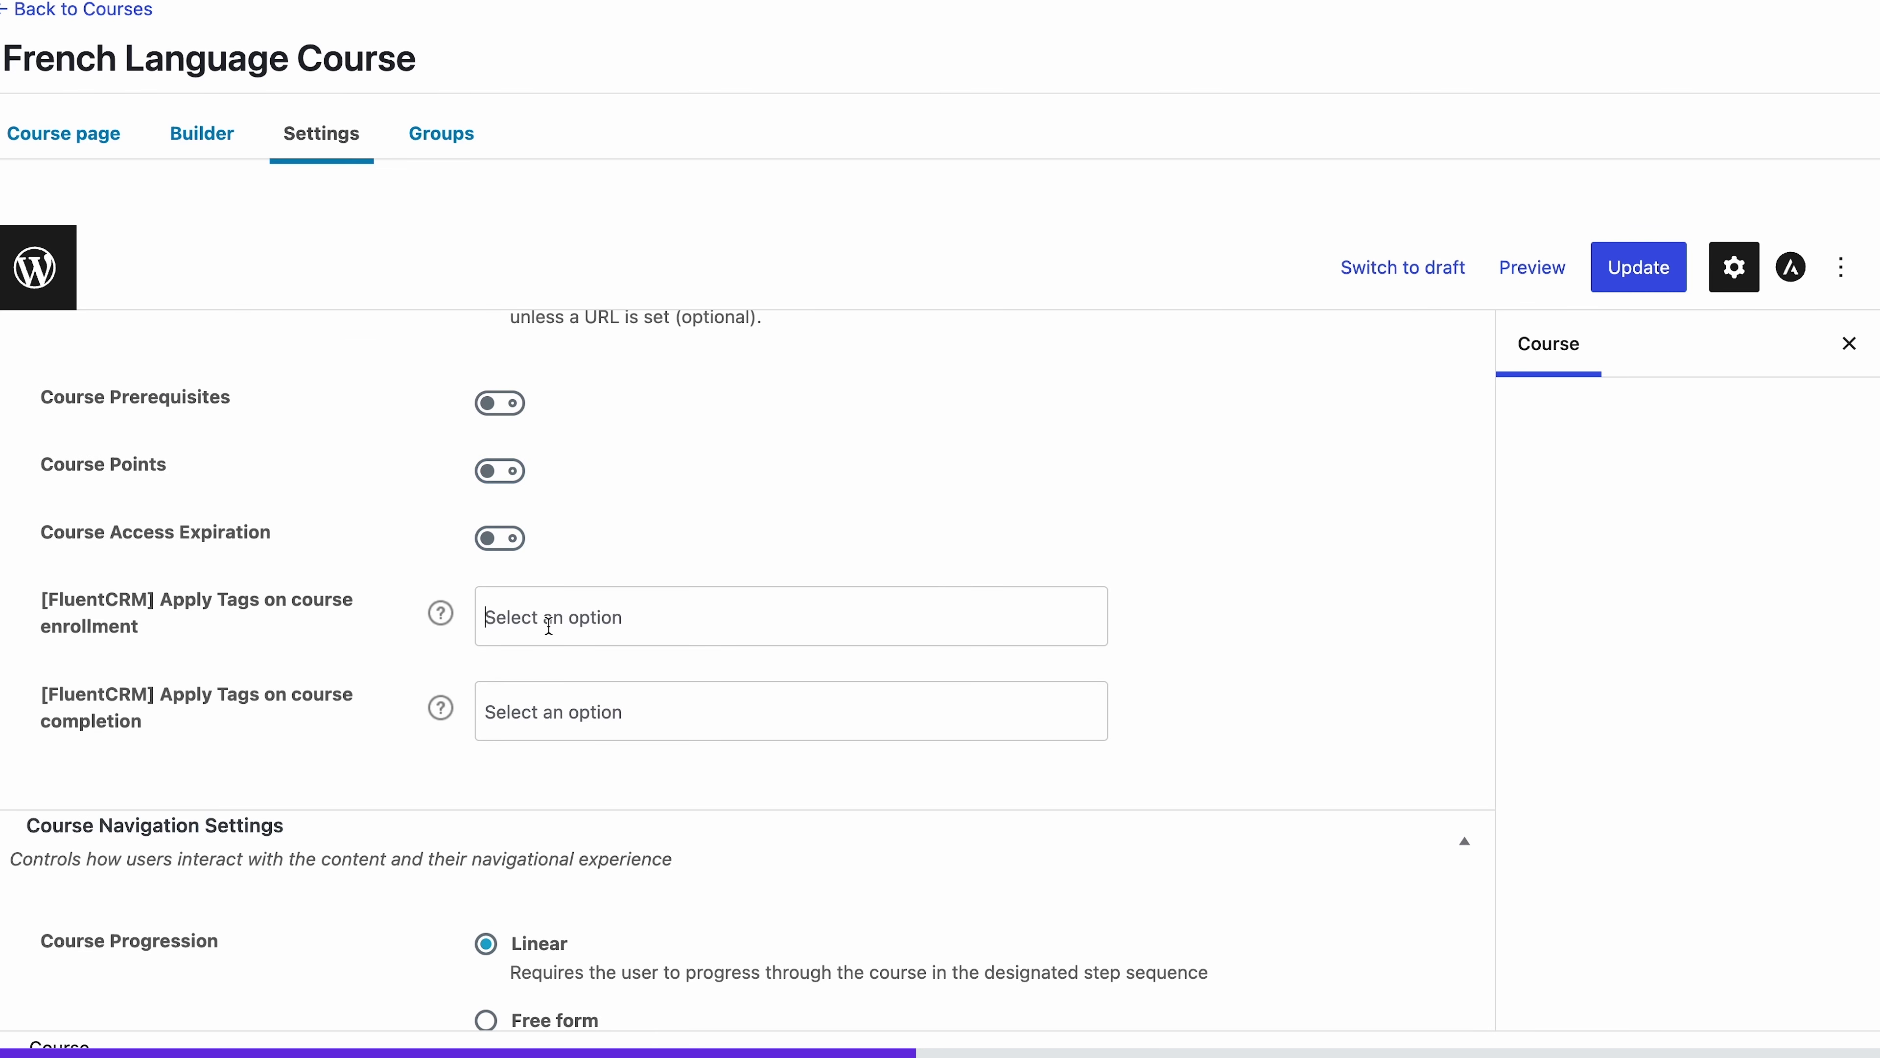
click(548, 624)
scroll(571, 791, down, 4)
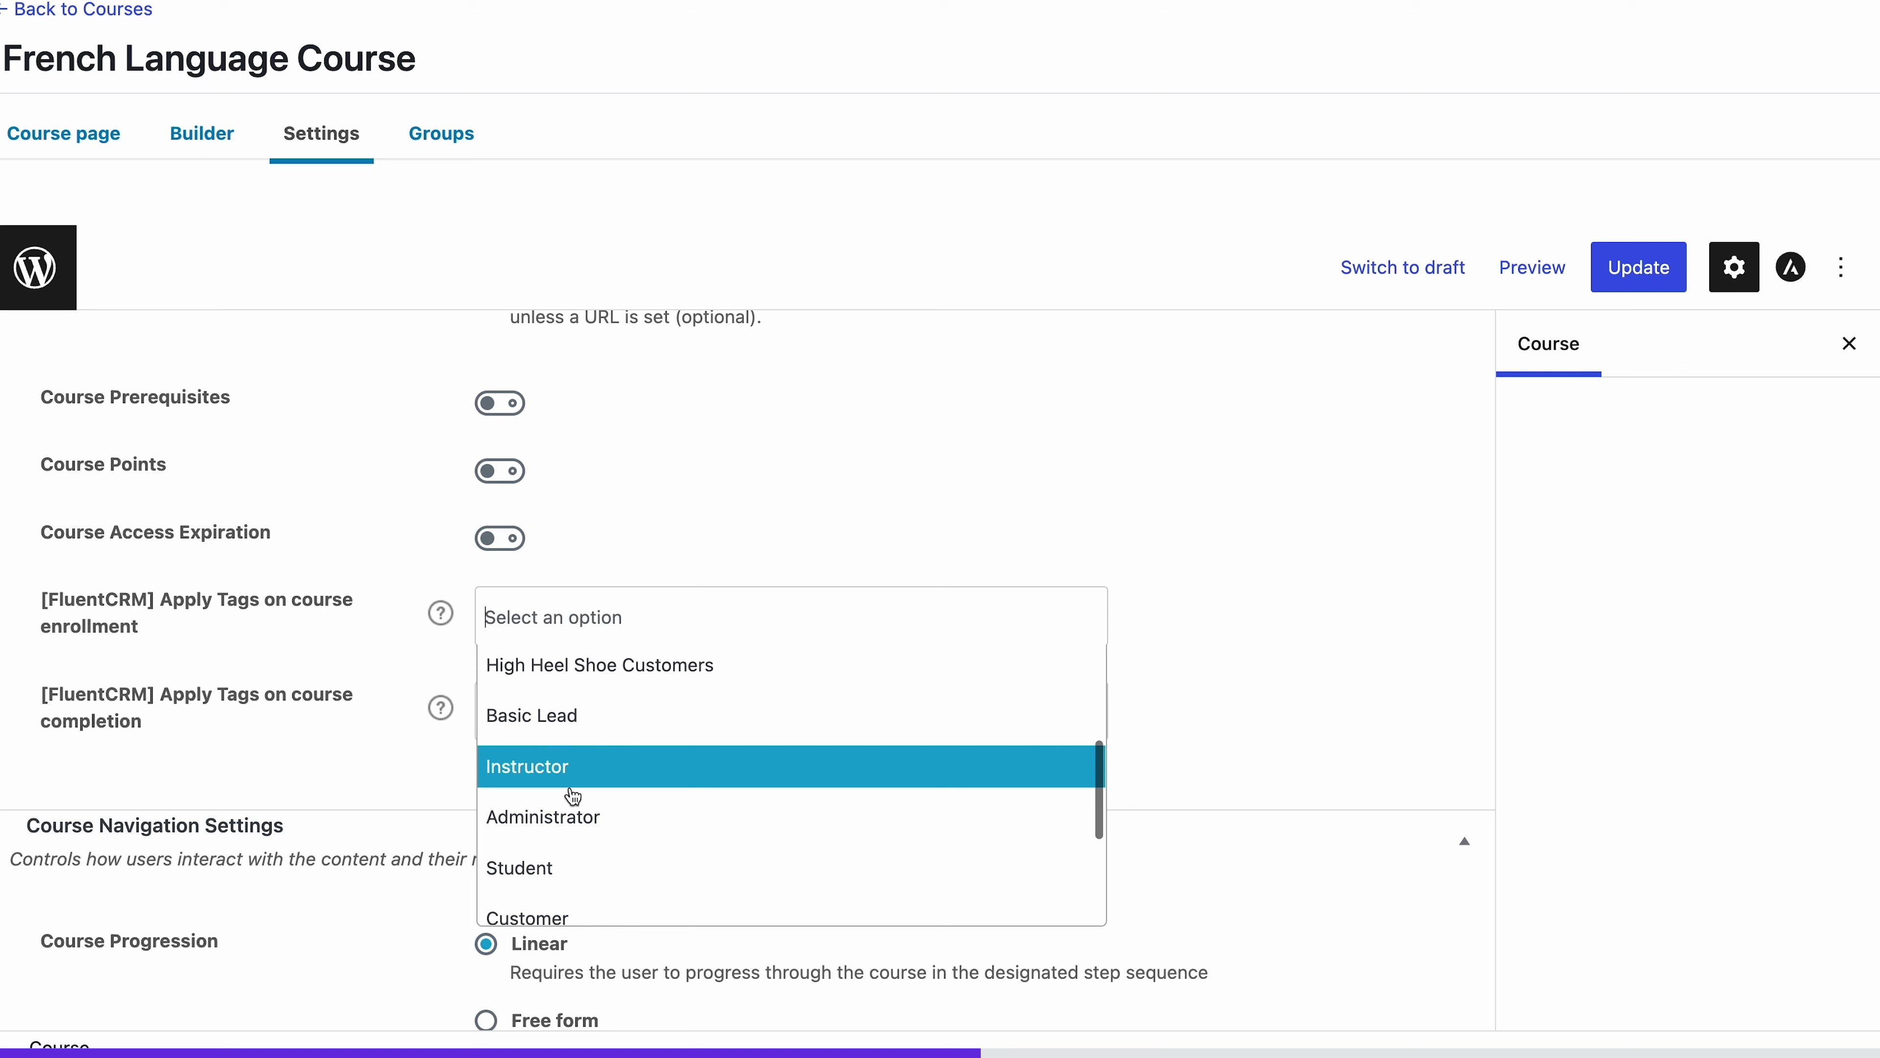
scroll(573, 796, down, 3)
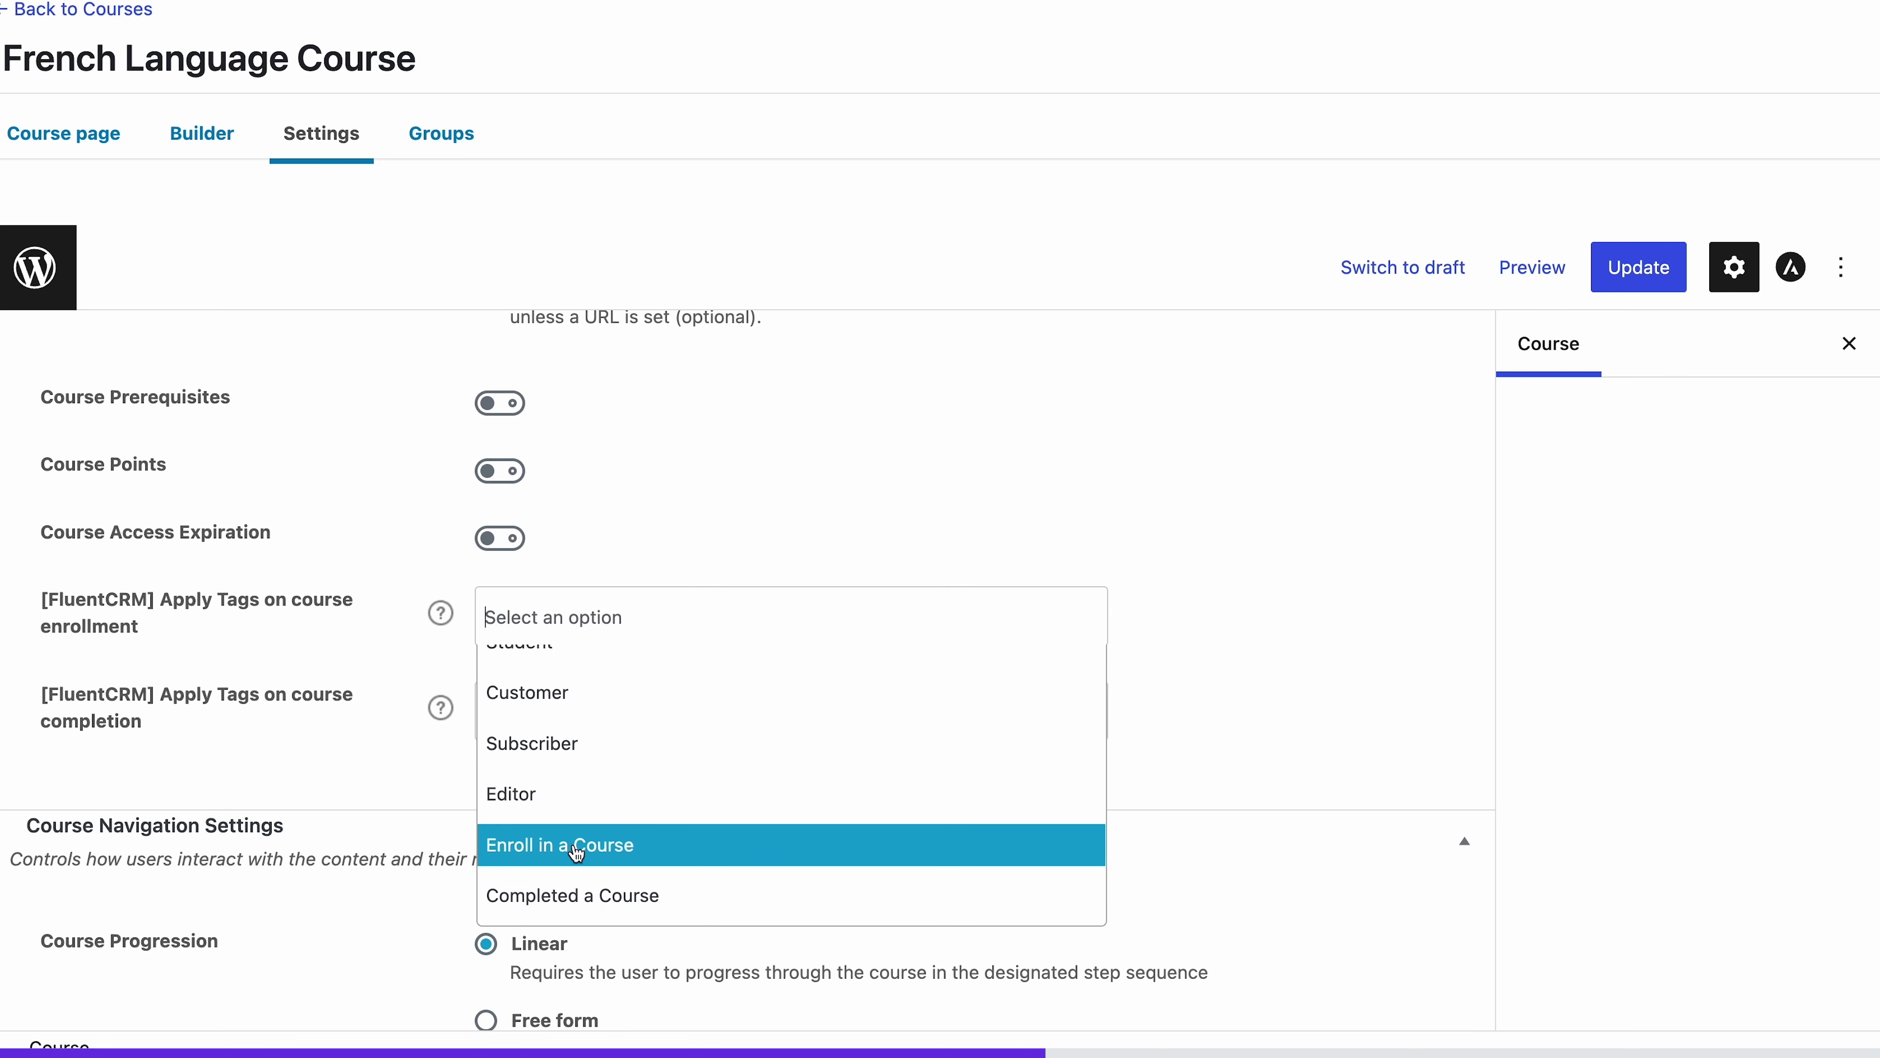
click(577, 853)
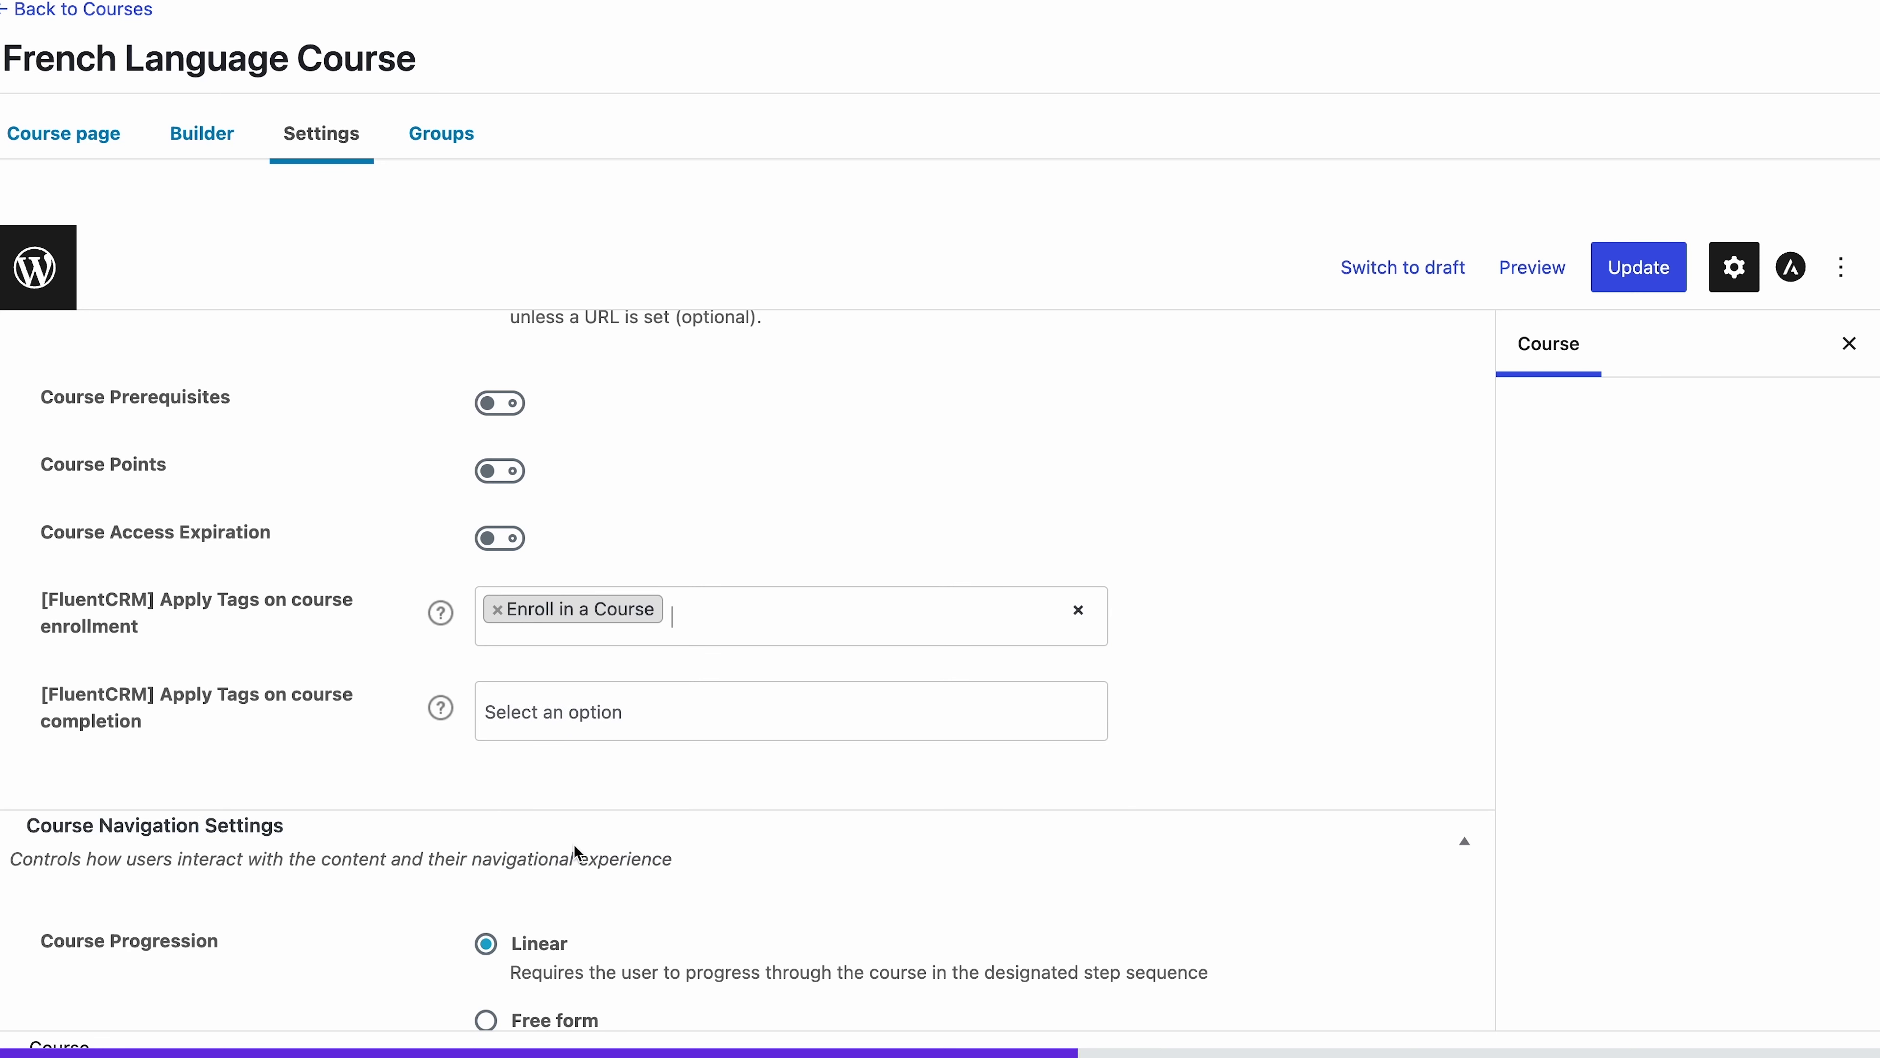
click(633, 722)
scroll(638, 815, down, 5)
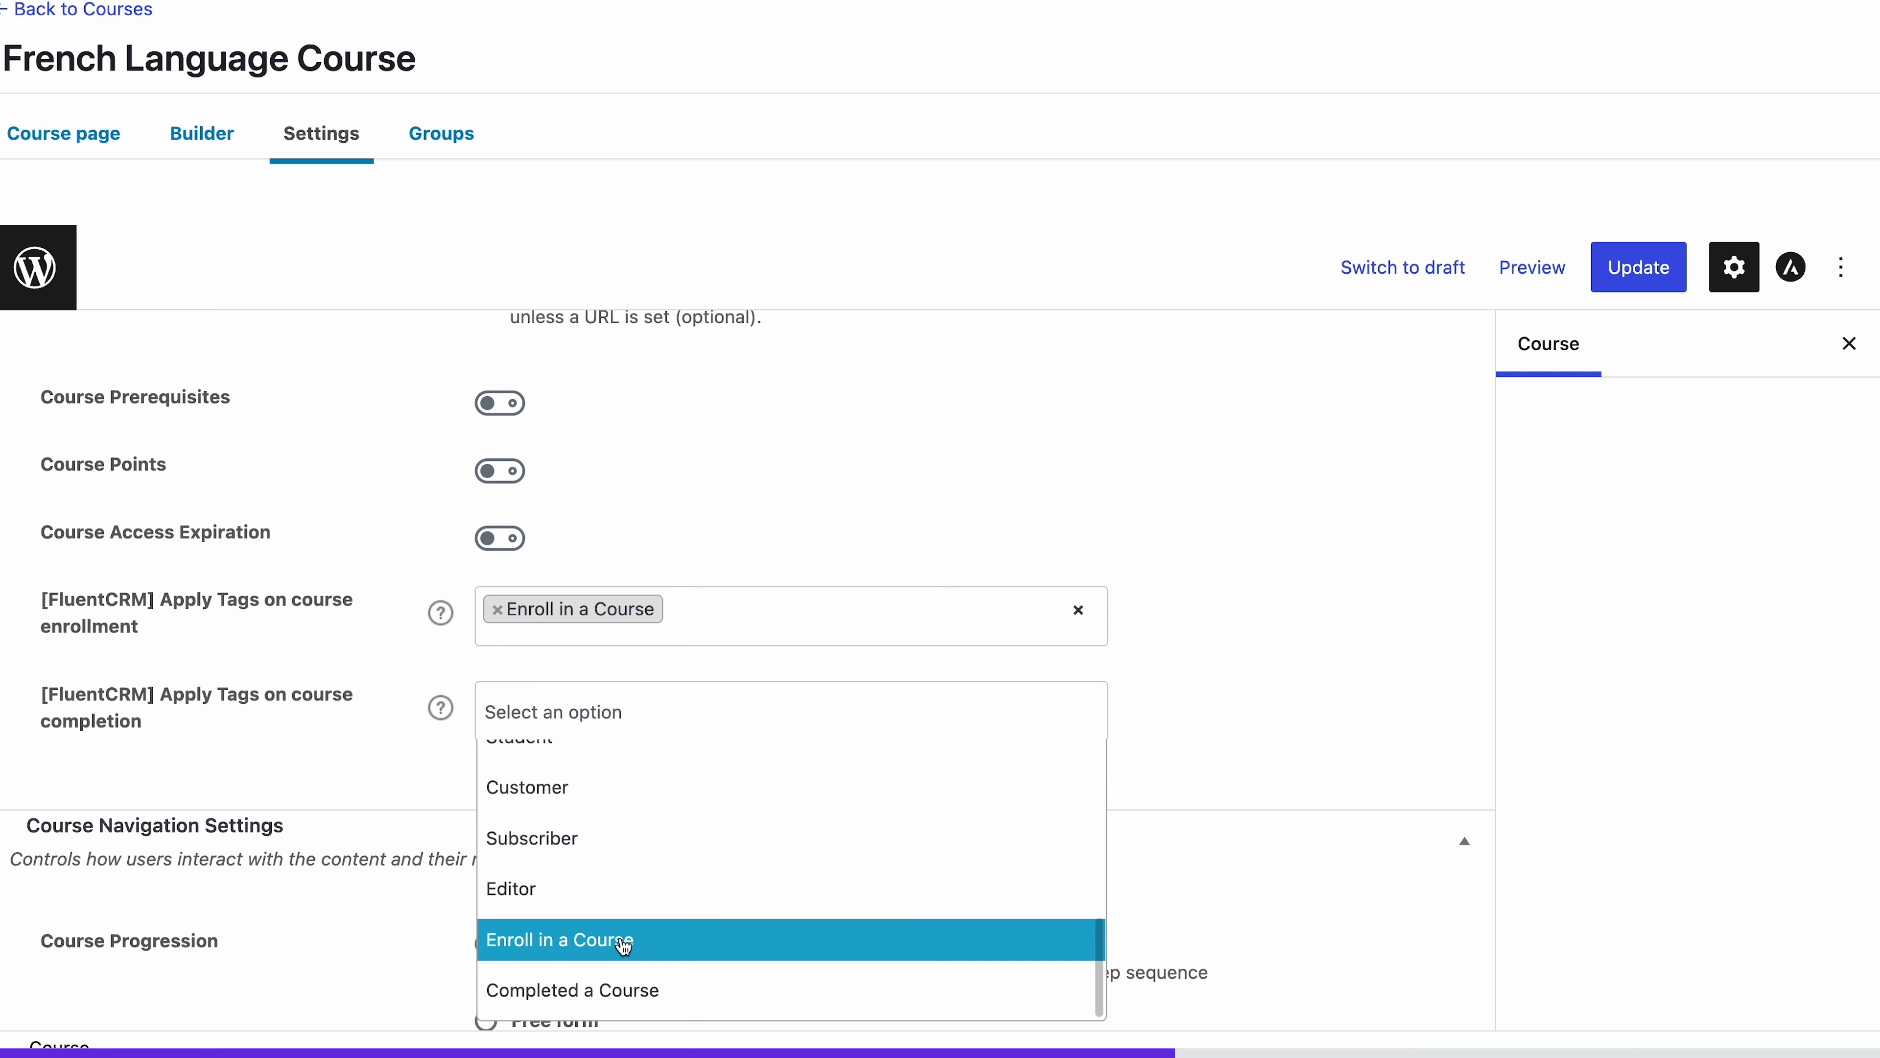
Set Completed a Course as completion tag; give FluentCRM LearnDash Group the Enrolled in a Group tag, Remove Tags off.
click(618, 988)
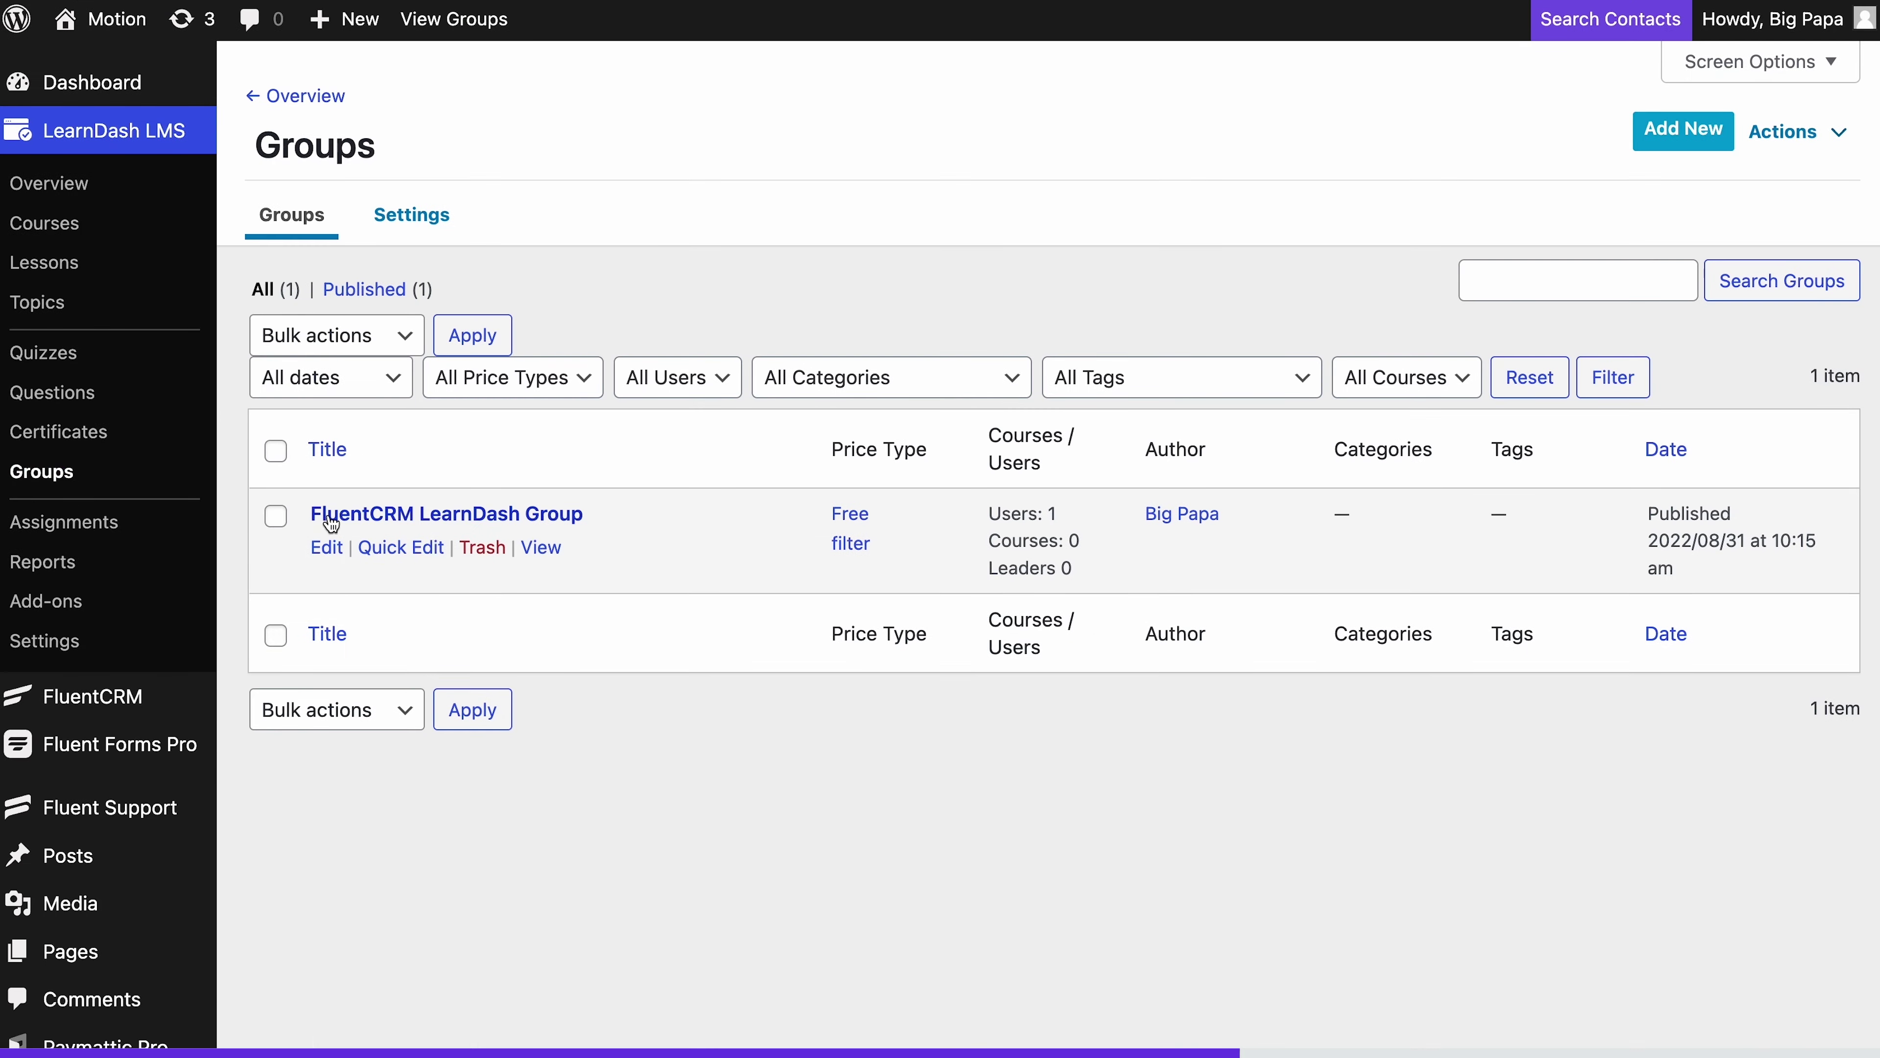
click(326, 548)
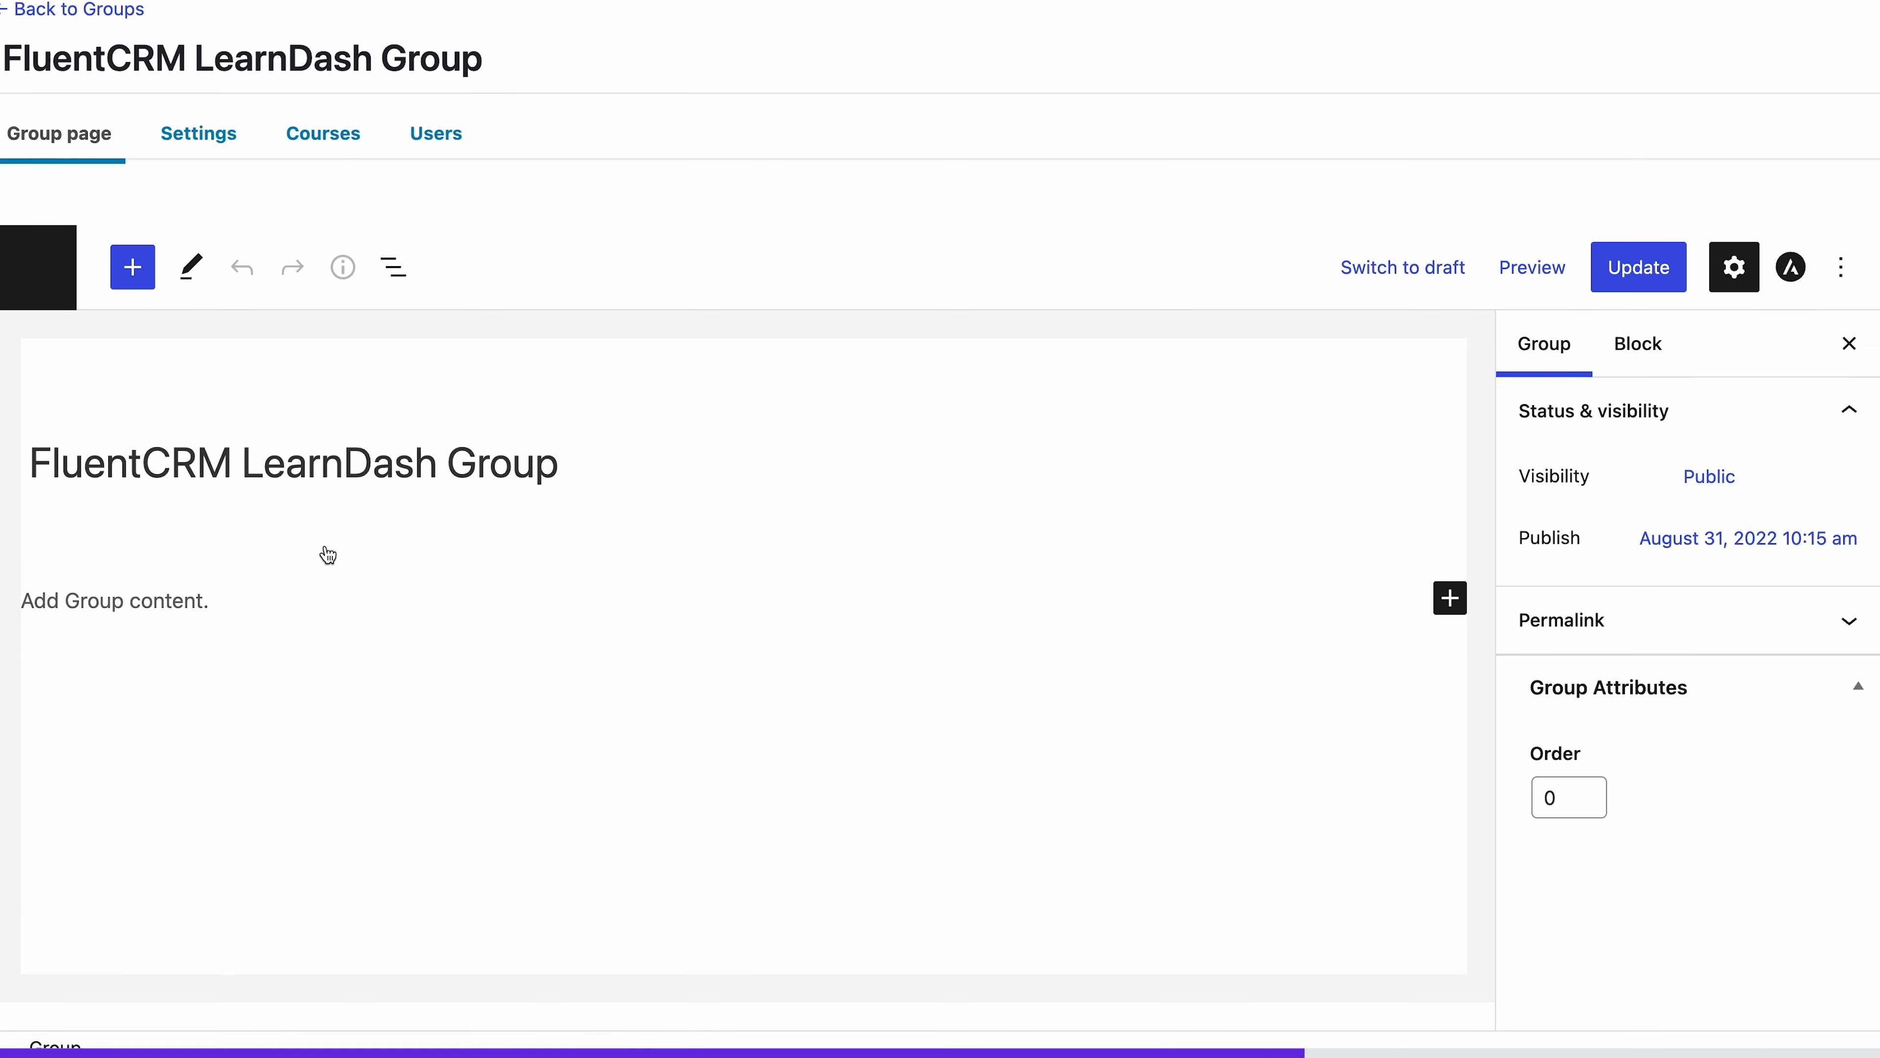
click(200, 137)
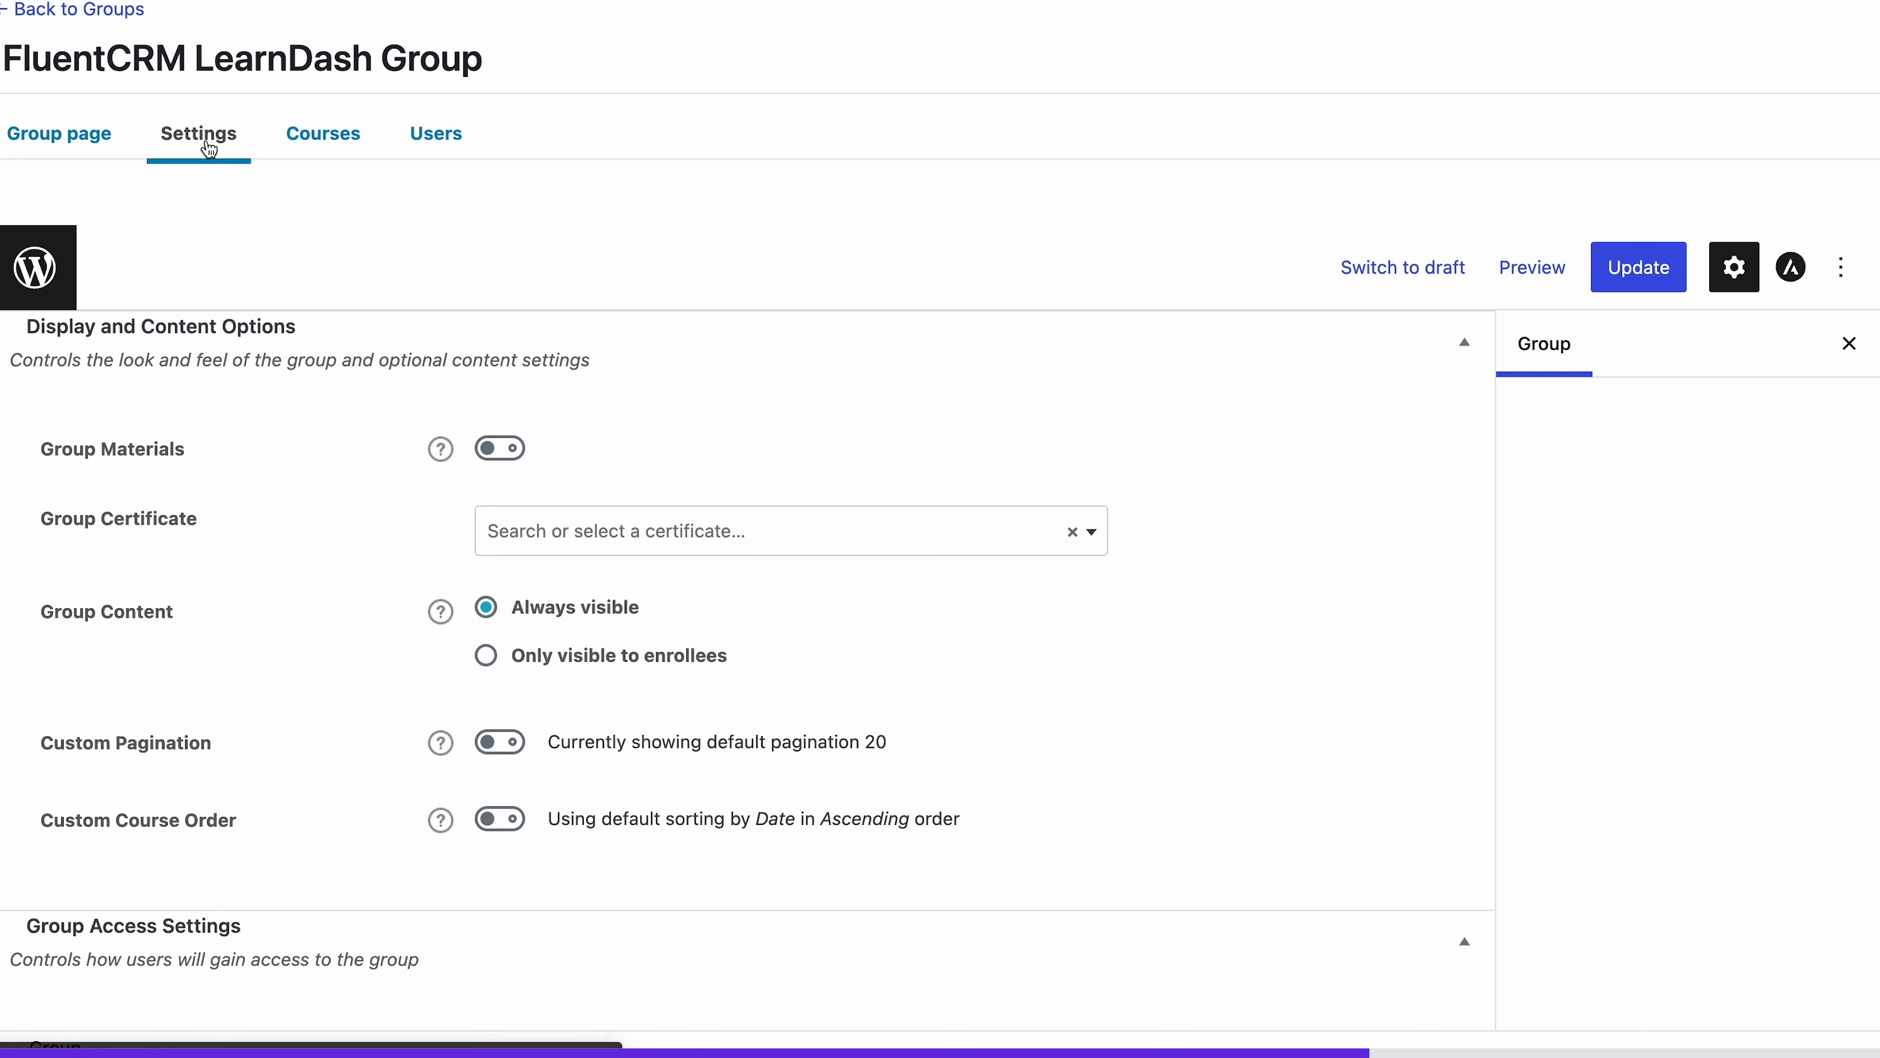
scroll(323, 481, down, 10)
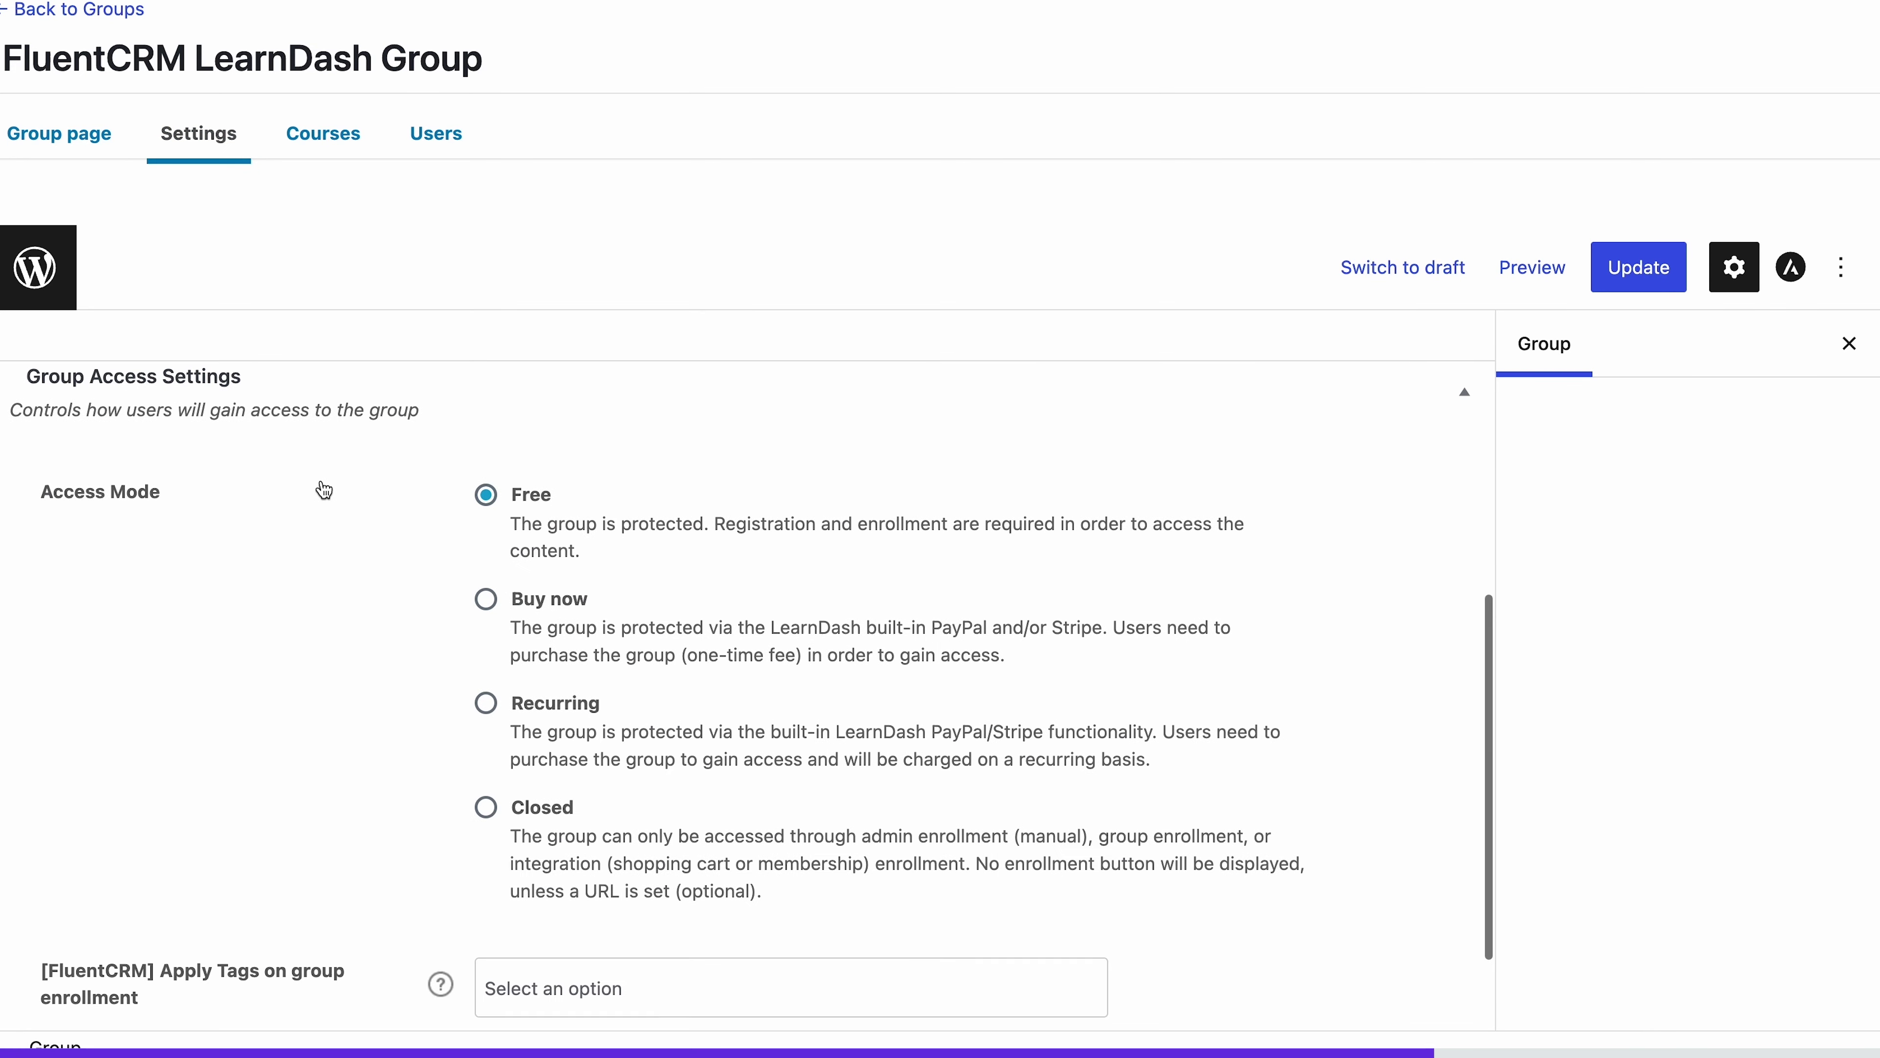
click(566, 848)
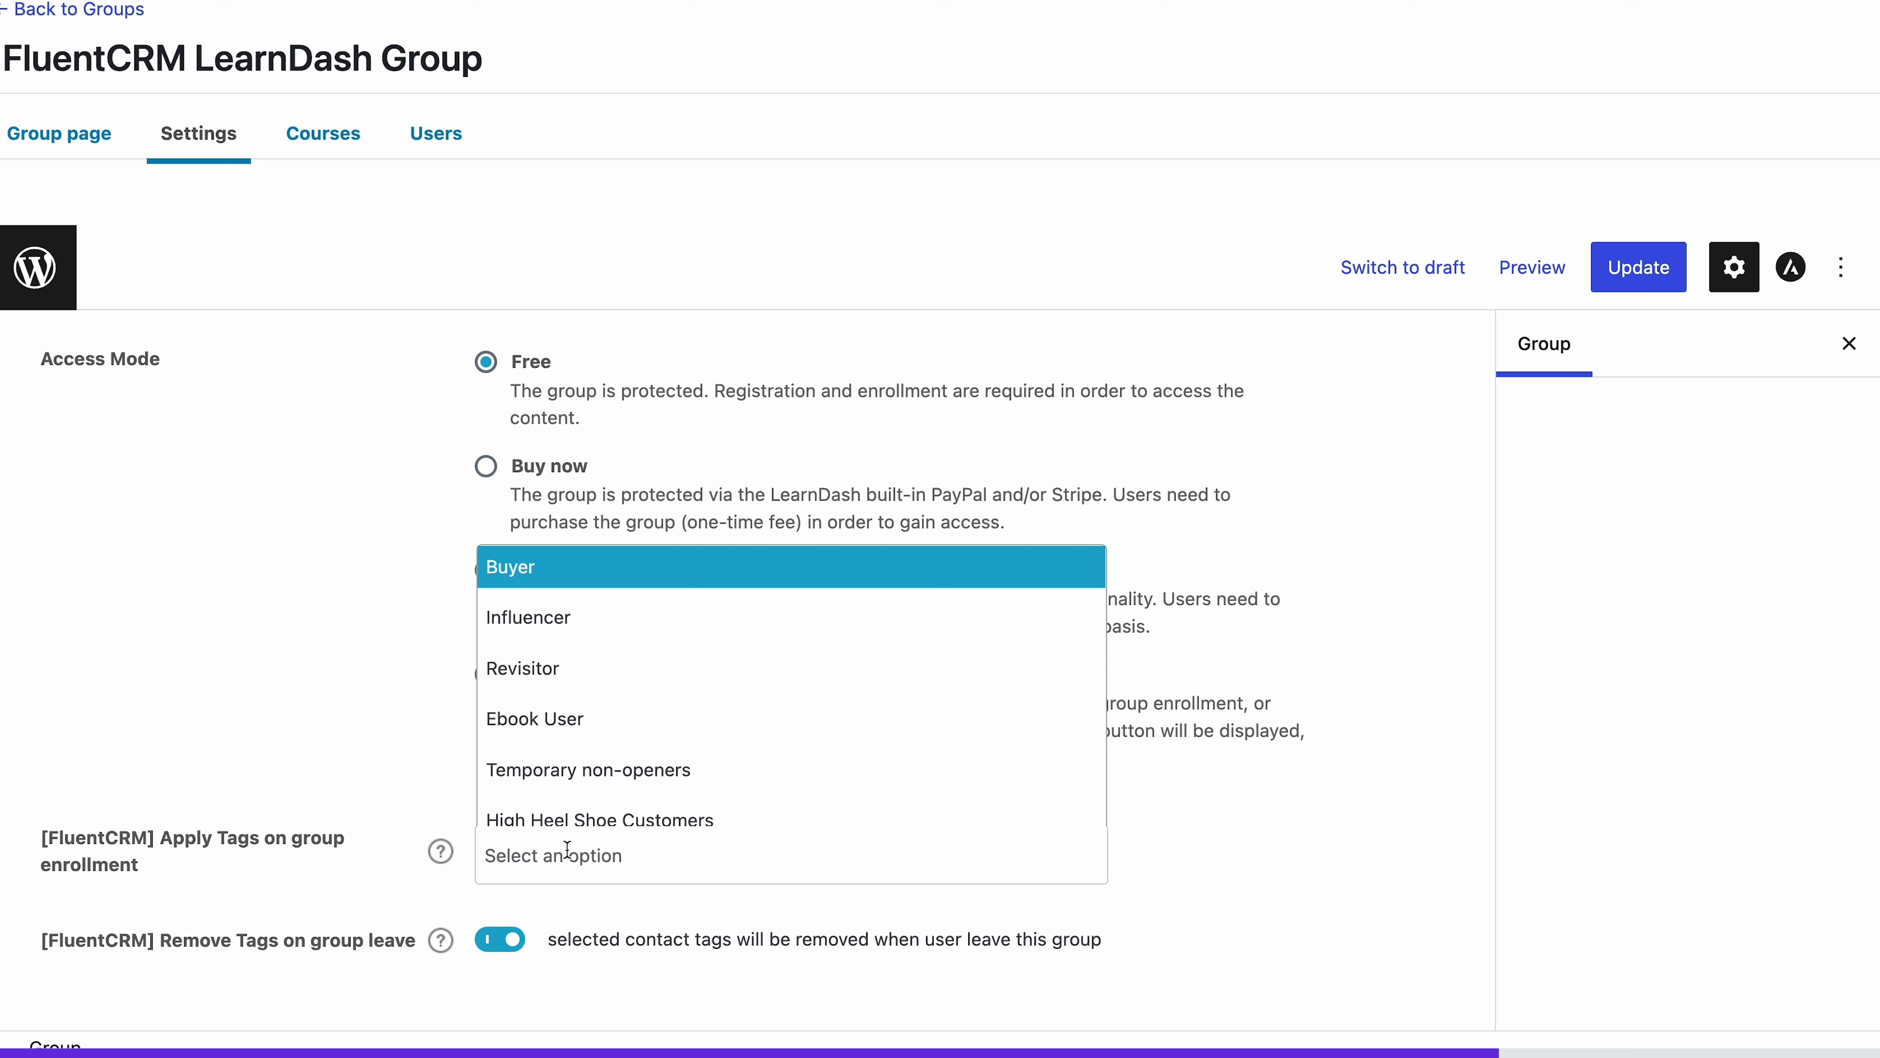
scroll(602, 771, down, 5)
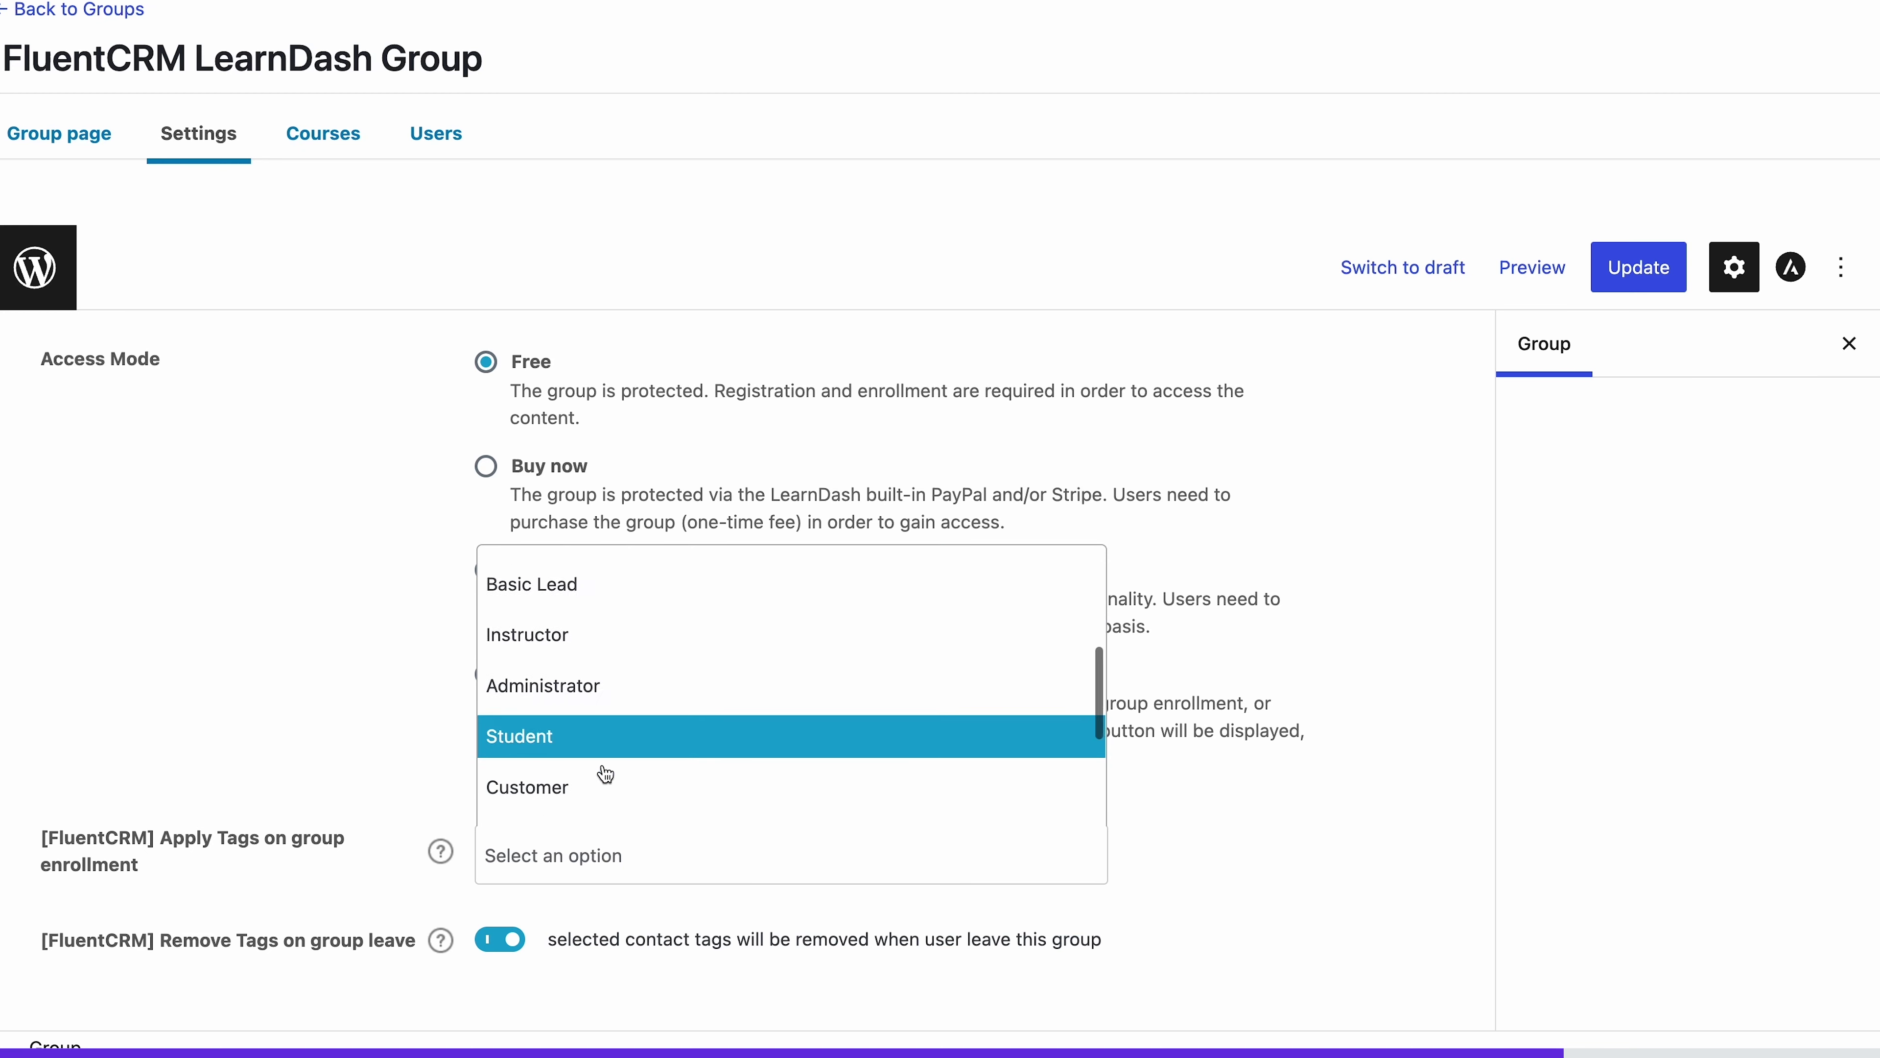
scroll(605, 773, down, 3)
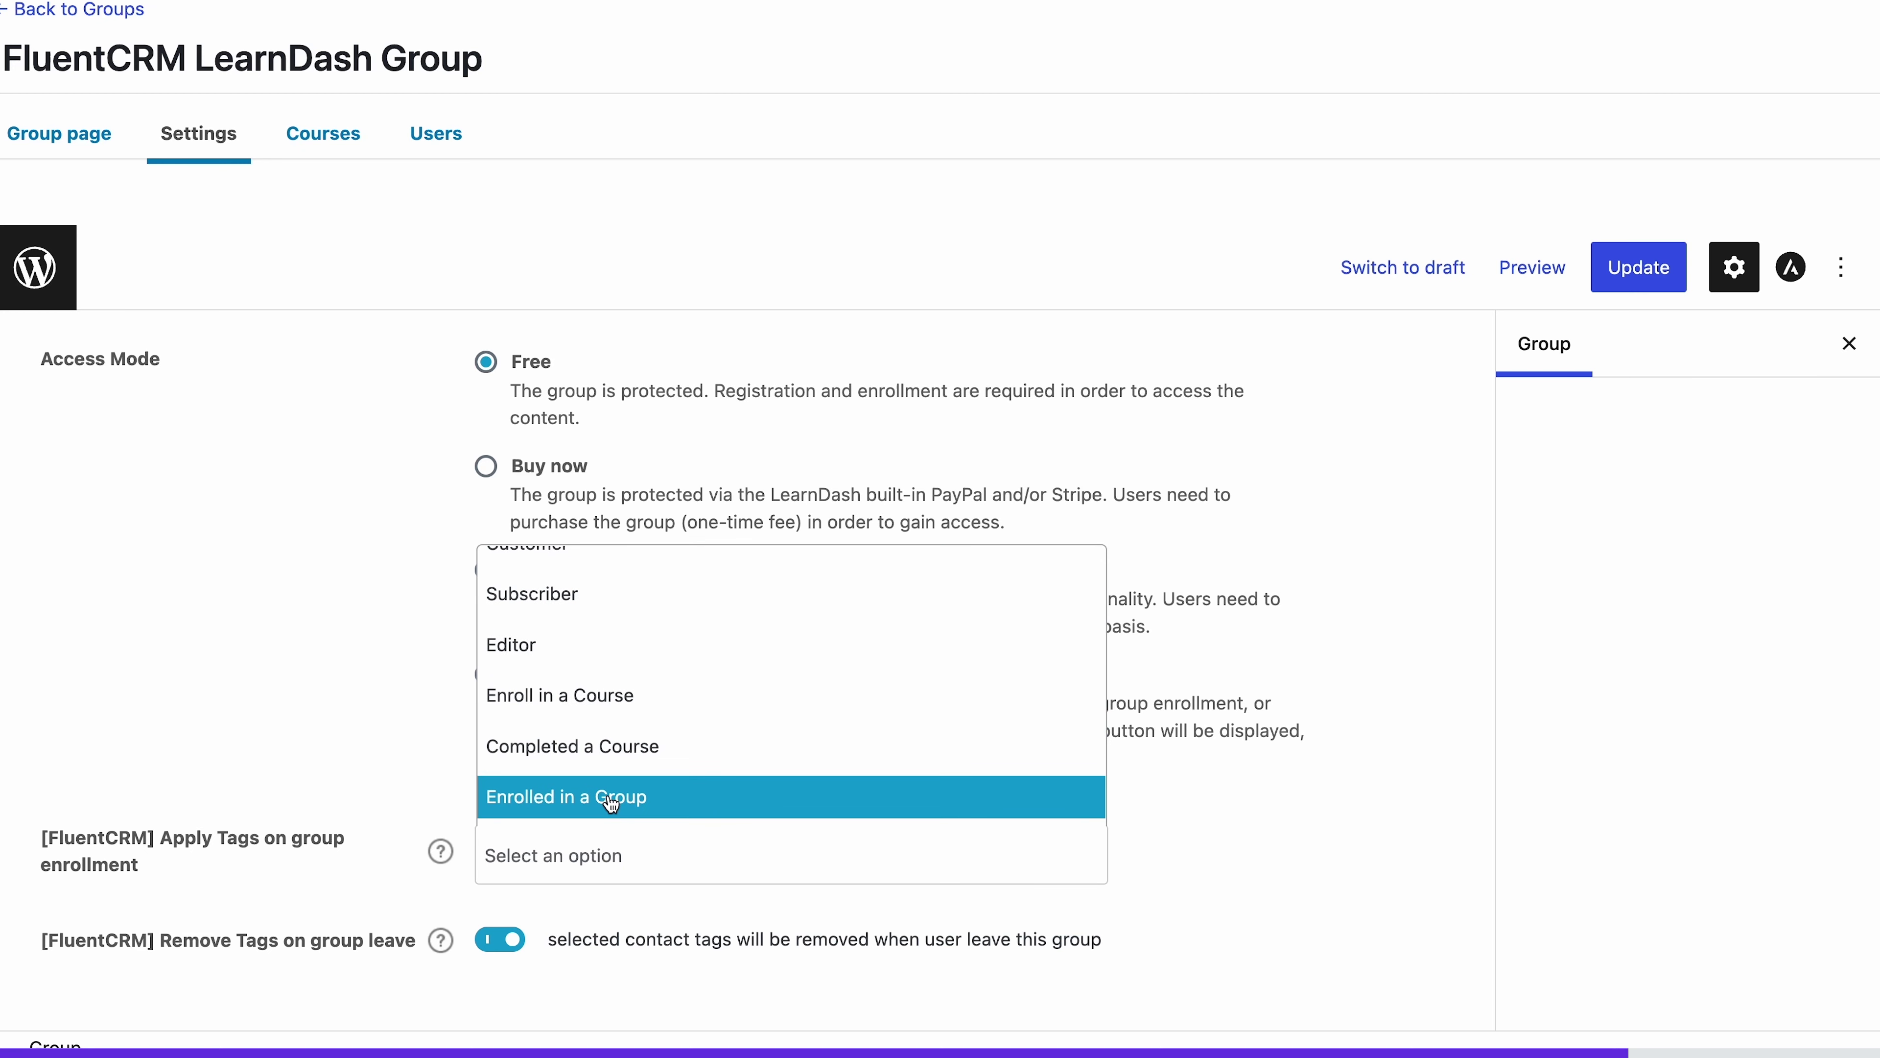
click(610, 800)
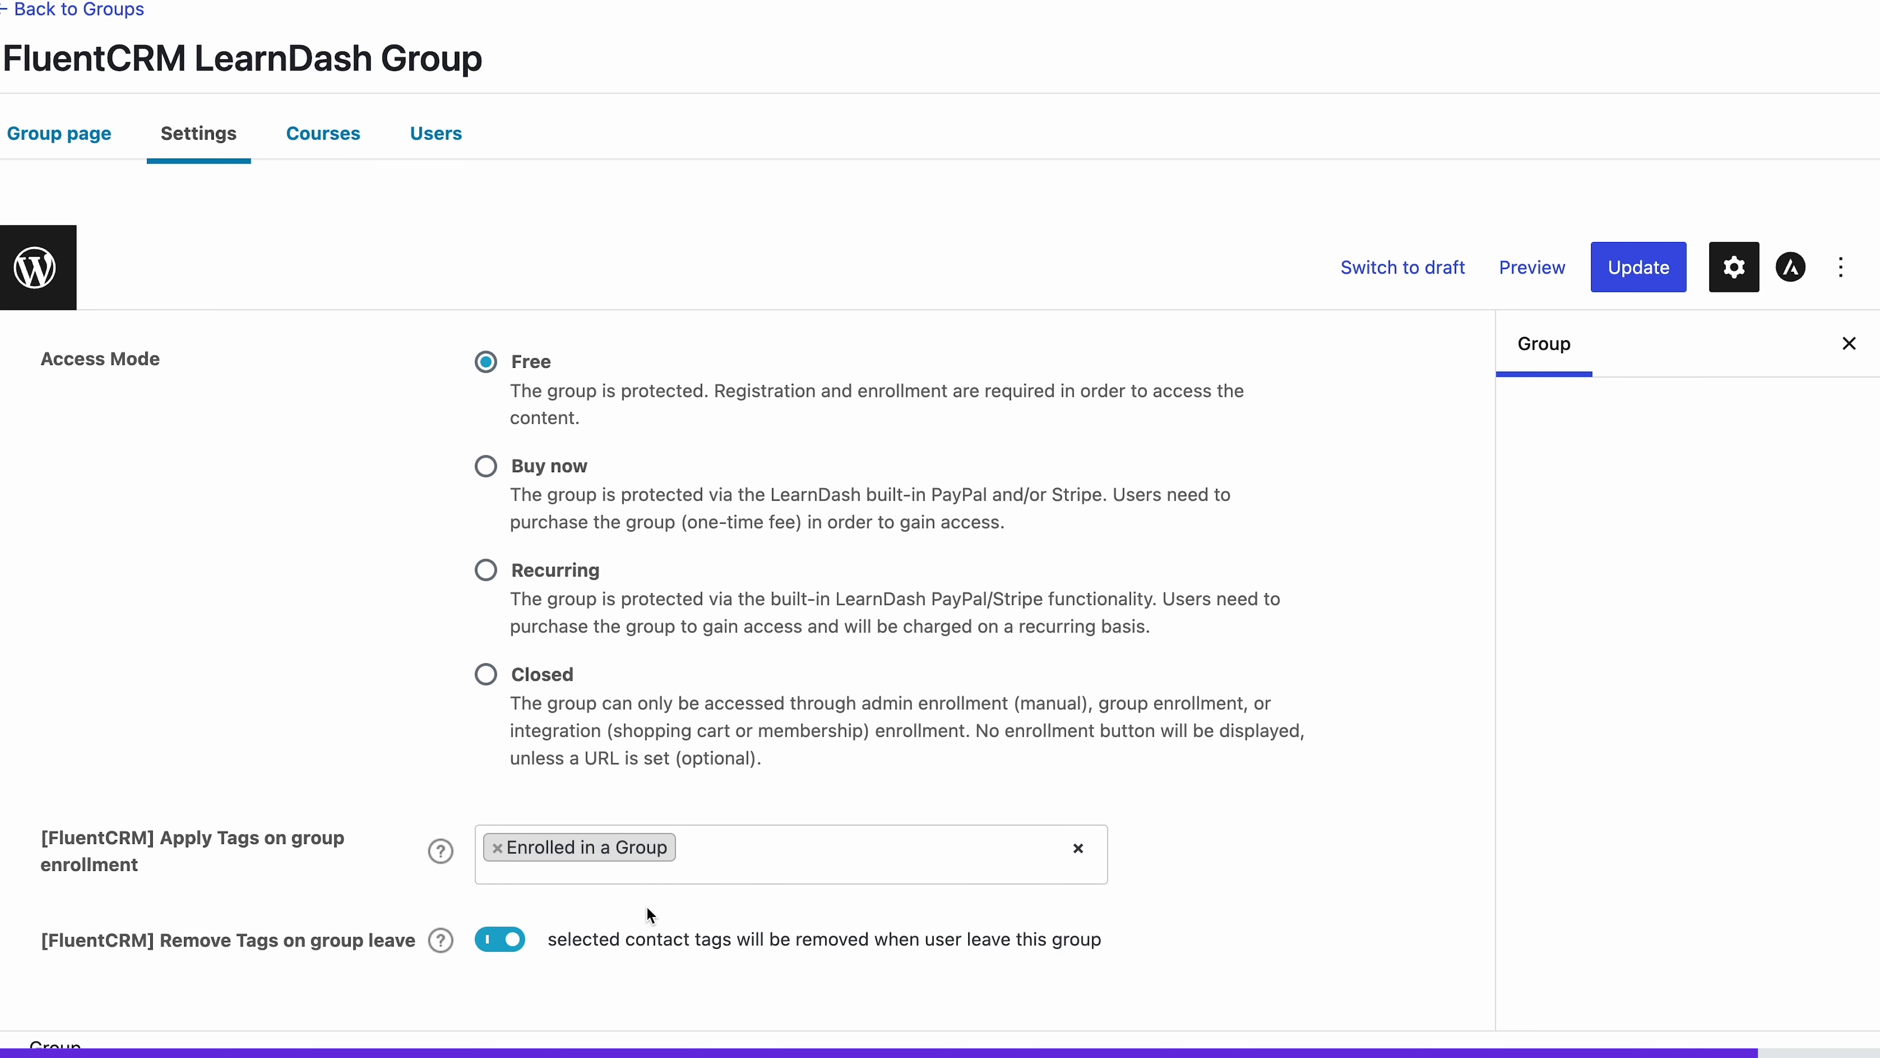
click(513, 939)
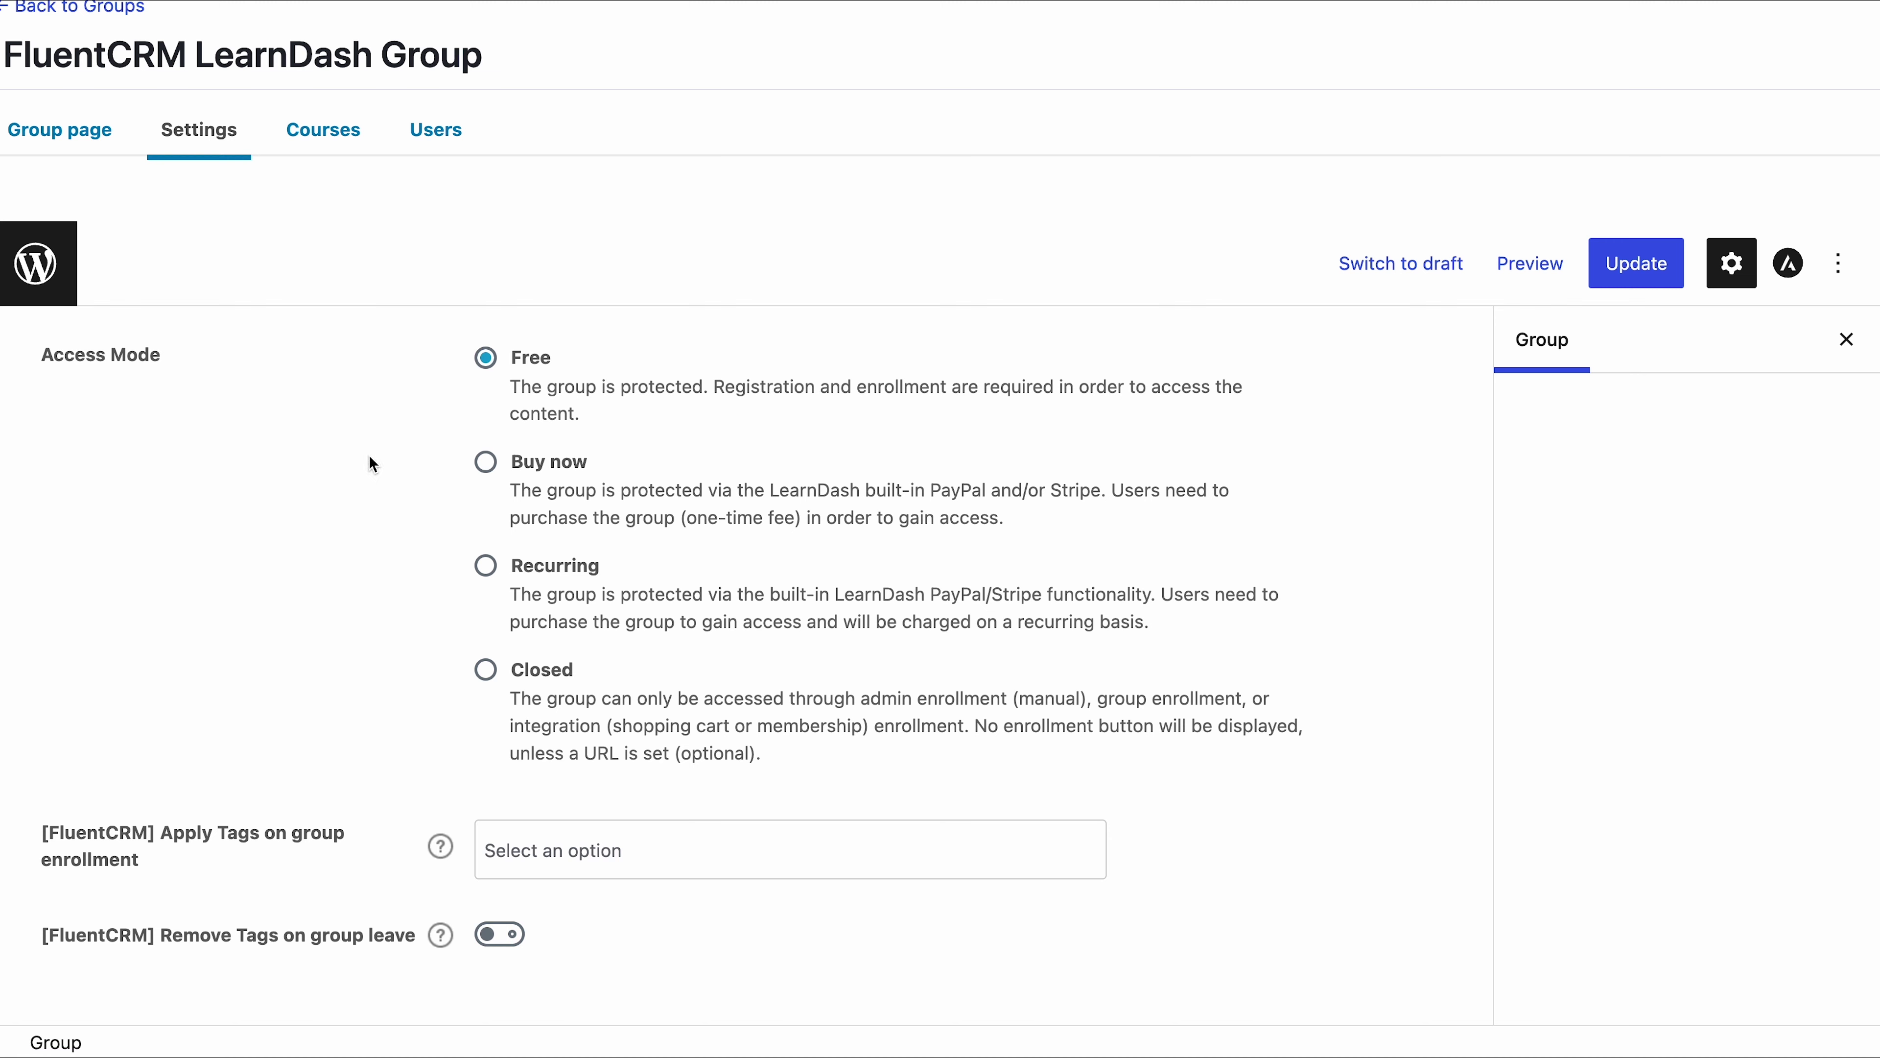
click(143, 13)
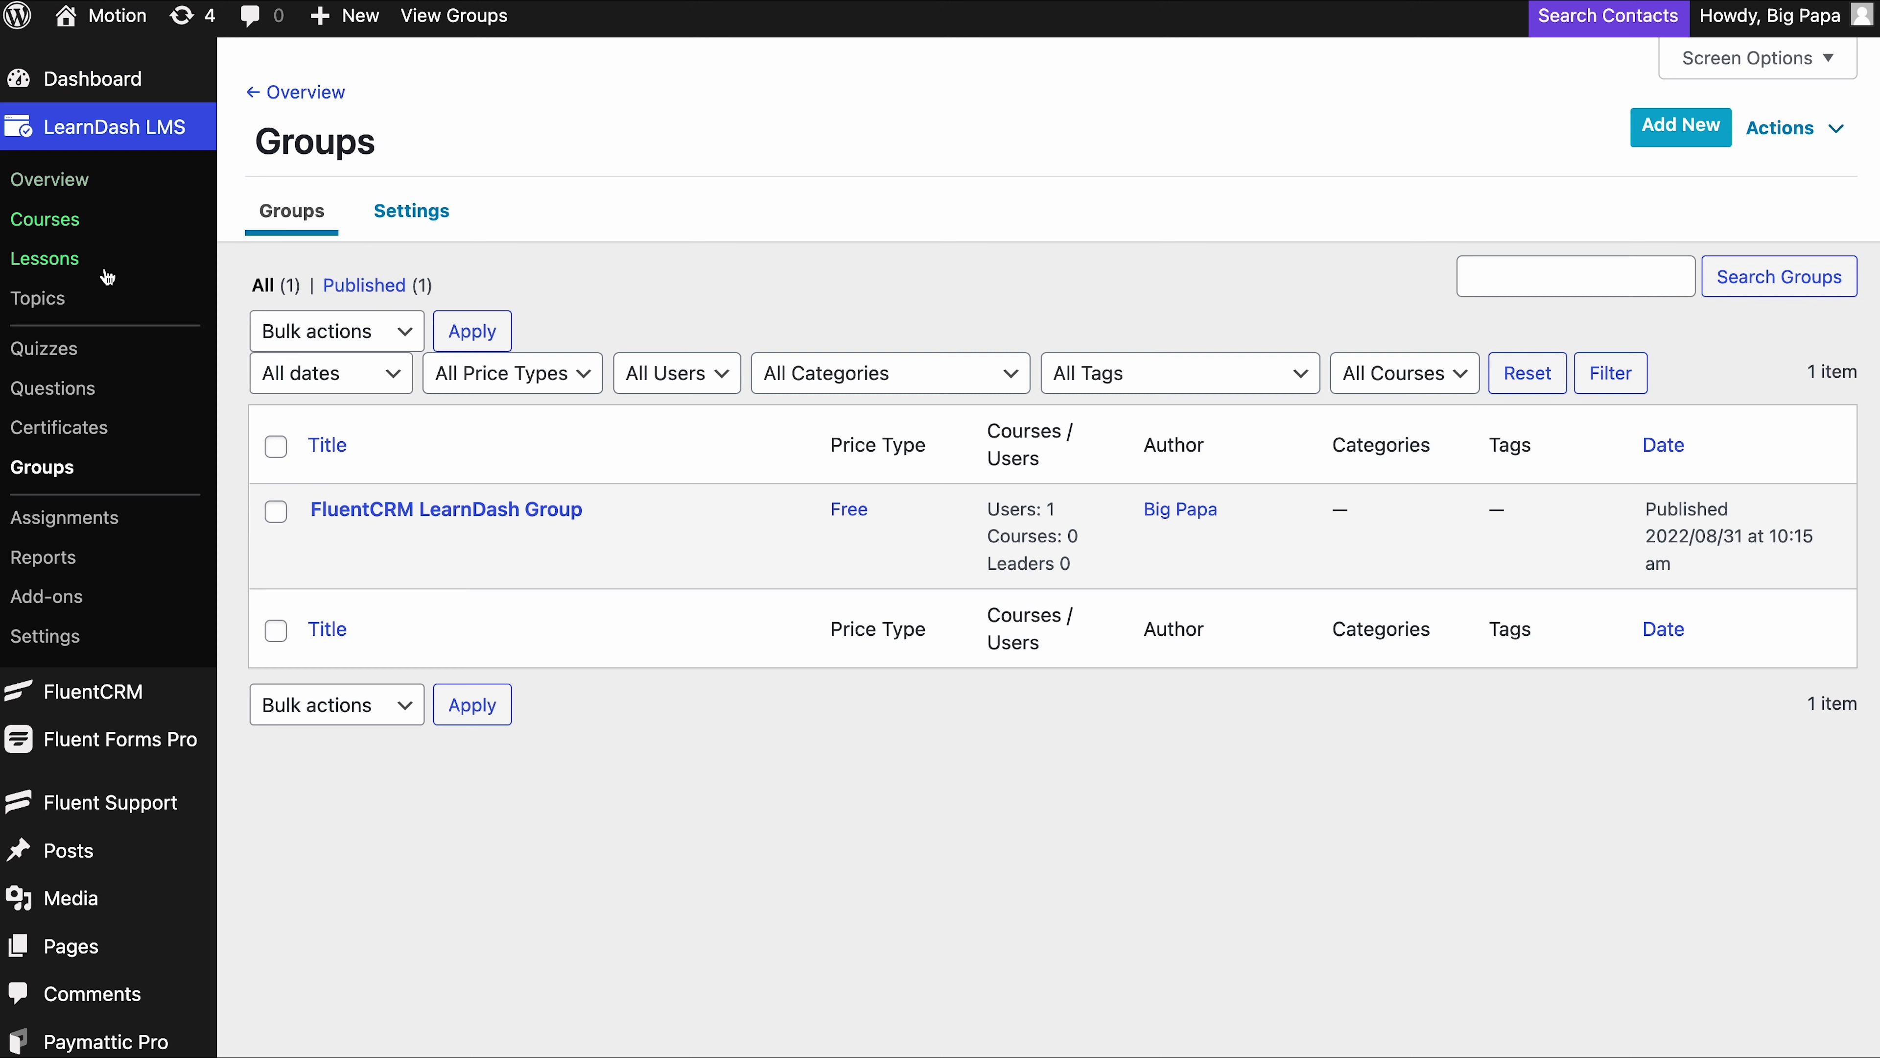
Open the FluentCRM Dashboard from the WordPress admin sidebar.
click(104, 689)
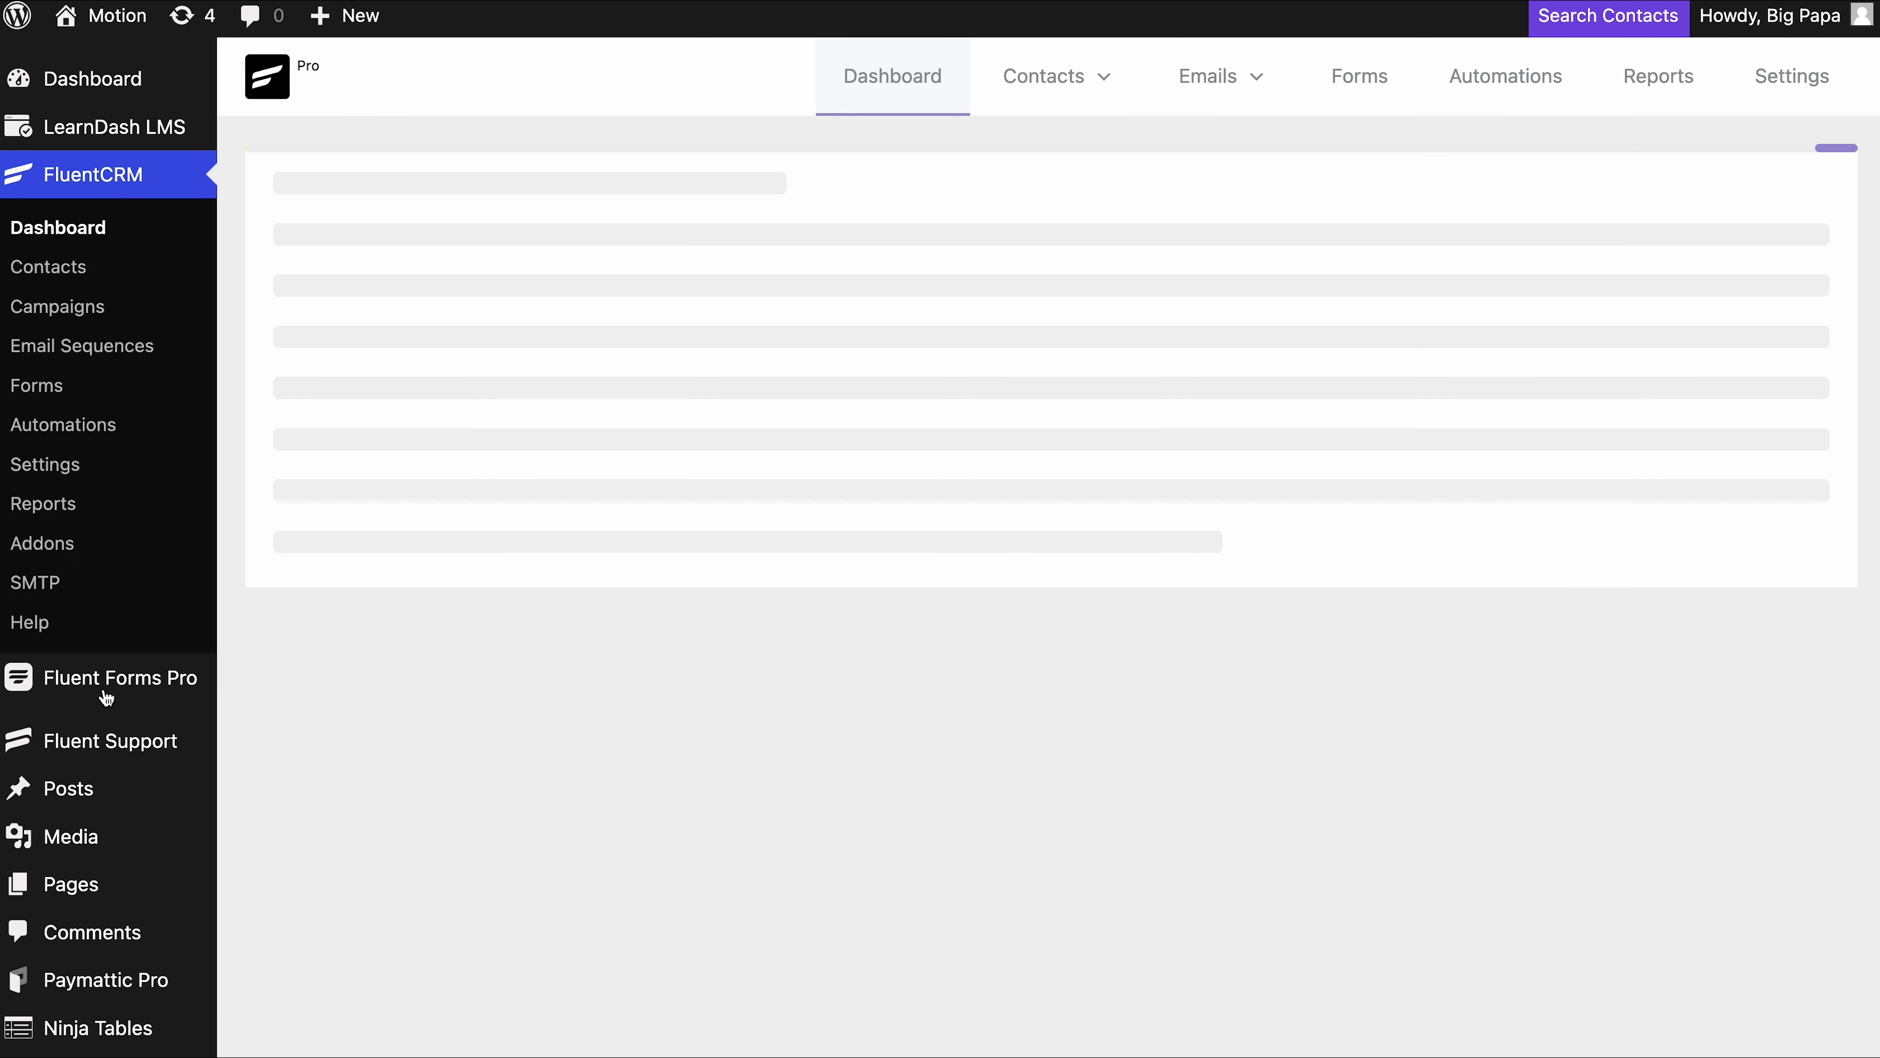